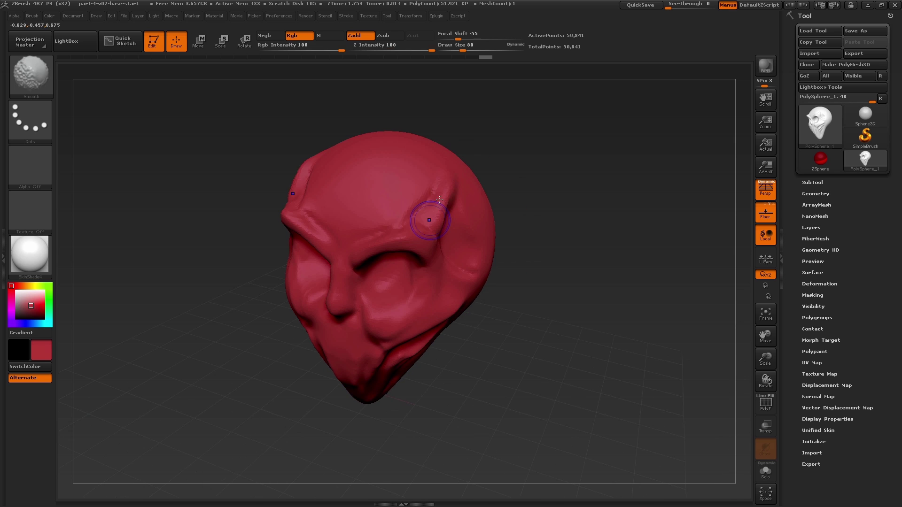
Step: Smooth the temple and outer brow area on the side of the head
{"action": "left_click_drag", "start_coordinate": [432, 216], "coordinate": [388, 211], "text": "shift"}
{"action": "mouse_move", "coordinate": [434, 187]}
{"action": "left_mouse_down", "text": "shift"}
{"action": "mouse_move", "coordinate": [379, 230]}
{"action": "mouse_move", "coordinate": [384, 222]}
{"action": "left_mouse_up", "text": "shift"}
{"action": "right_click_drag", "start_coordinate": [324, 296], "coordinate": [358, 266]}
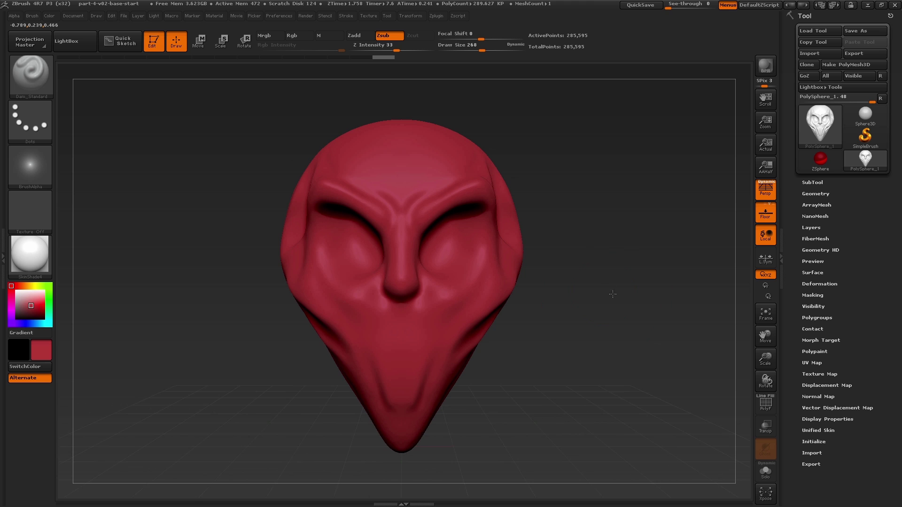
Step: Switch to the ClayBuildup brush with draw size 149 and Z intensity 9
{"action": "key", "text": "b"}
{"action": "left_click", "coordinate": [281, 278]}
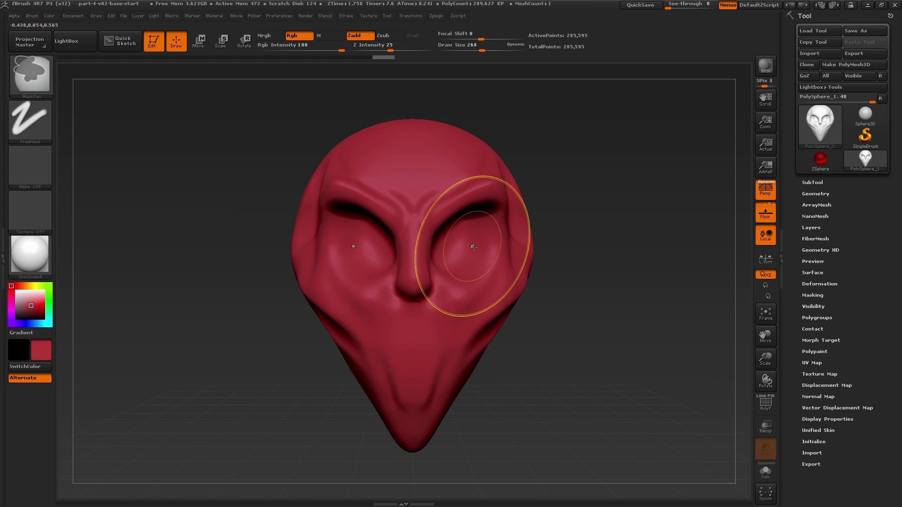
{"action": "mouse_move", "coordinate": [471, 245]}
{"action": "right_mouse_down", "text": "ctrl"}
{"action": "mouse_move", "coordinate": [472, 308]}
{"action": "mouse_move", "coordinate": [545, 301]}
{"action": "right_mouse_up", "text": "ctrl"}
{"action": "key", "text": "s"}
{"action": "left_click_drag", "start_coordinate": [418, 334], "coordinate": [408, 334]}
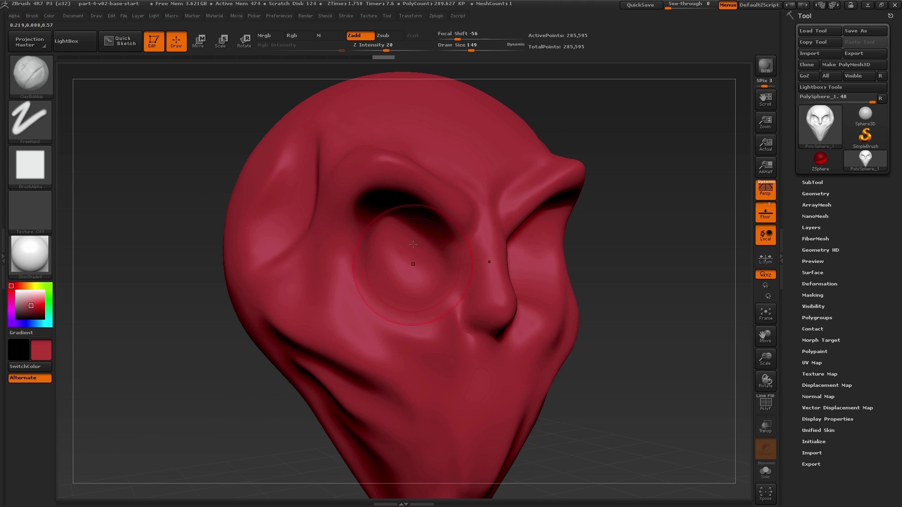
{"action": "left_click_drag", "start_coordinate": [383, 48], "coordinate": [373, 48]}
{"action": "key", "text": "u"}
{"action": "left_click", "coordinate": [387, 388]}
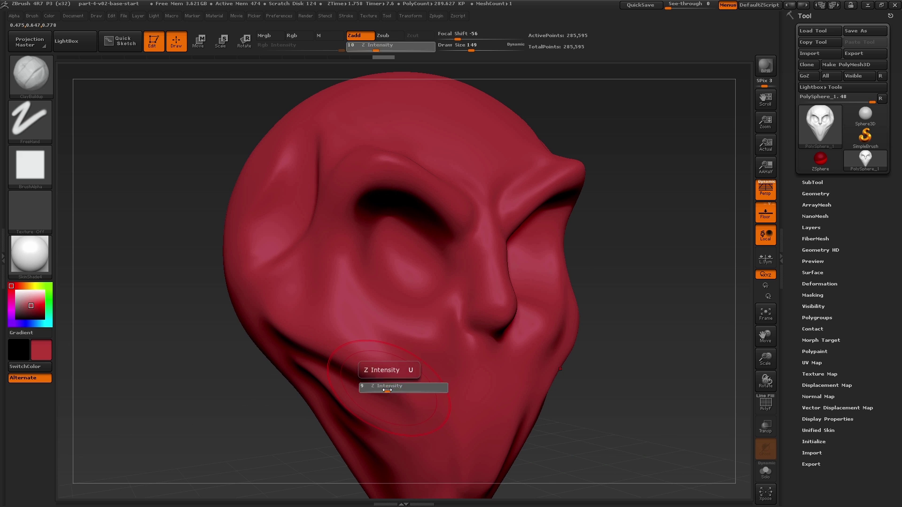
Step: Build up the cheek and cheekbone below the eye socket with ClayBuildup at draw size 120
{"action": "key", "text": "bracketleft"}
{"action": "key", "text": "bracketleft"}
{"action": "key", "text": "bracketleft"}
{"action": "left_click_drag", "start_coordinate": [376, 327], "coordinate": [390, 357]}
{"action": "right_click_drag", "start_coordinate": [361, 390], "coordinate": [404, 394]}
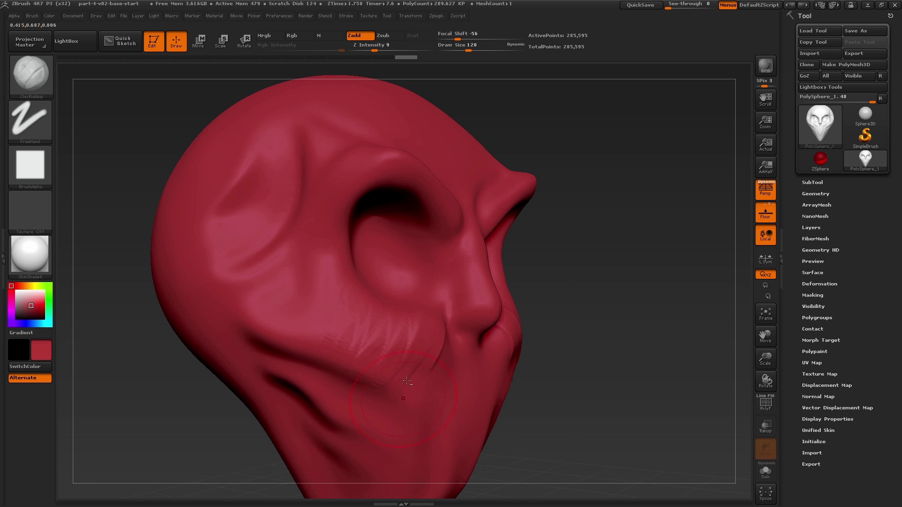
{"action": "left_click_drag", "start_coordinate": [417, 317], "coordinate": [389, 395]}
{"action": "left_click_drag", "start_coordinate": [430, 333], "coordinate": [408, 380]}
{"action": "mouse_move", "coordinate": [447, 263]}
{"action": "right_mouse_down"}
{"action": "mouse_move", "coordinate": [407, 264]}
{"action": "mouse_move", "coordinate": [393, 301]}
{"action": "right_mouse_up"}
{"action": "left_click_drag", "start_coordinate": [329, 297], "coordinate": [365, 293]}
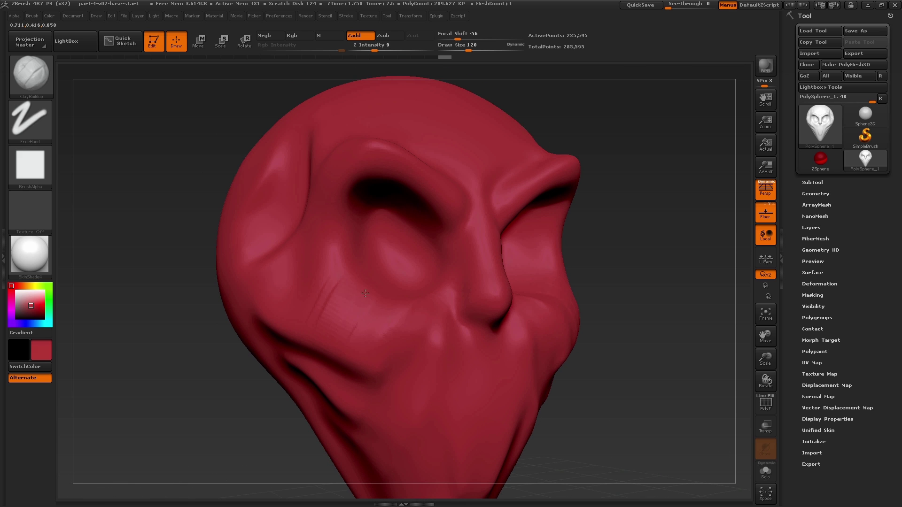
Step: Smooth the cheek strokes, and build up and smooth the eyeball volume inside the eye sockets
{"action": "key", "text": "shift"}
{"action": "right_click_drag", "start_coordinate": [348, 288], "coordinate": [282, 284]}
{"action": "right_click_drag", "start_coordinate": [454, 263], "coordinate": [403, 261], "text": "alt"}
{"action": "left_click_drag", "start_coordinate": [394, 261], "coordinate": [411, 262]}
{"action": "mouse_move", "coordinate": [462, 274]}
{"action": "right_mouse_down"}
{"action": "mouse_move", "coordinate": [411, 274]}
{"action": "mouse_move", "coordinate": [483, 275]}
{"action": "right_mouse_up"}
{"action": "left_click_drag", "start_coordinate": [425, 289], "coordinate": [434, 249]}
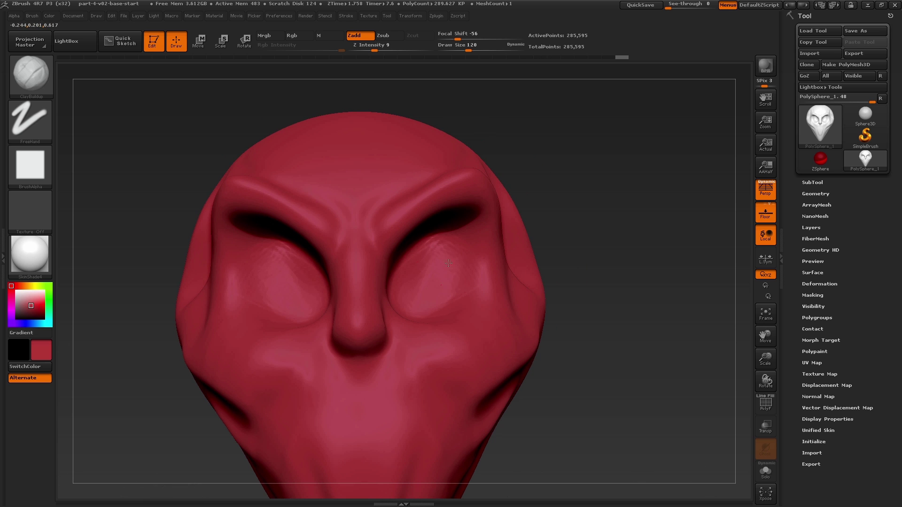
{"action": "left_click_drag", "start_coordinate": [410, 288], "coordinate": [425, 254]}
{"action": "mouse_move", "coordinate": [425, 263]}
{"action": "right_mouse_down"}
{"action": "mouse_move", "coordinate": [371, 263]}
{"action": "mouse_move", "coordinate": [434, 274]}
{"action": "mouse_move", "coordinate": [395, 240]}
{"action": "right_mouse_up"}
{"action": "key", "text": "shift"}
Step: Build up clay along the brow ridges from above the nose to the outer corners, reducing the draw size to 101
{"action": "left_click_drag", "start_coordinate": [386, 239], "coordinate": [402, 223]}
{"action": "right_click_drag", "start_coordinate": [401, 224], "coordinate": [418, 204]}
{"action": "left_click_drag", "start_coordinate": [394, 235], "coordinate": [430, 211]}
{"action": "right_click_drag", "start_coordinate": [440, 211], "coordinate": [458, 226]}
{"action": "left_click_drag", "start_coordinate": [451, 234], "coordinate": [439, 216]}
{"action": "mouse_move", "coordinate": [439, 216]}
{"action": "right_mouse_down"}
{"action": "mouse_move", "coordinate": [413, 207]}
{"action": "mouse_move", "coordinate": [425, 217]}
{"action": "mouse_move", "coordinate": [394, 277]}
{"action": "right_mouse_up"}
{"action": "left_click_drag", "start_coordinate": [369, 274], "coordinate": [449, 220]}
{"action": "right_click_drag", "start_coordinate": [449, 220], "coordinate": [459, 212]}
{"action": "left_click_drag", "start_coordinate": [504, 224], "coordinate": [445, 212]}
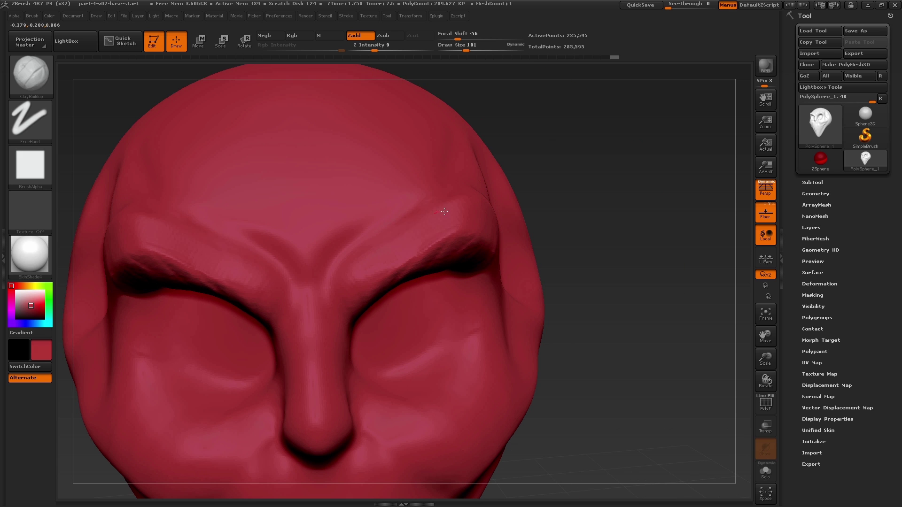
Step: Fill the furrow between the brows above the nose bridge and smooth the brow ridge
{"action": "mouse_move", "coordinate": [350, 261]}
{"action": "left_mouse_down"}
{"action": "mouse_move", "coordinate": [335, 239]}
{"action": "mouse_move", "coordinate": [343, 238]}
{"action": "left_mouse_up"}
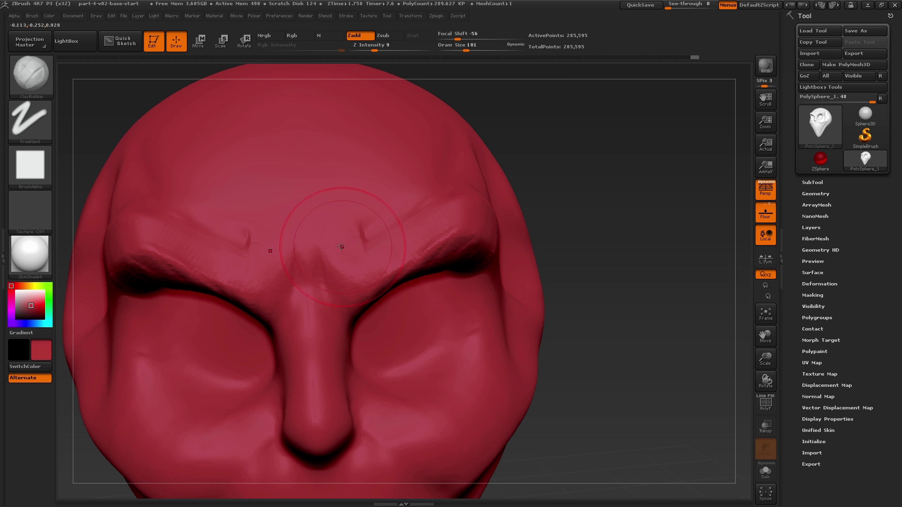
{"action": "right_click_drag", "start_coordinate": [354, 244], "coordinate": [345, 216]}
{"action": "left_click_drag", "start_coordinate": [334, 300], "coordinate": [339, 260]}
{"action": "right_click_drag", "start_coordinate": [341, 258], "coordinate": [403, 249]}
{"action": "left_click_drag", "start_coordinate": [402, 249], "coordinate": [458, 224], "text": "shift"}
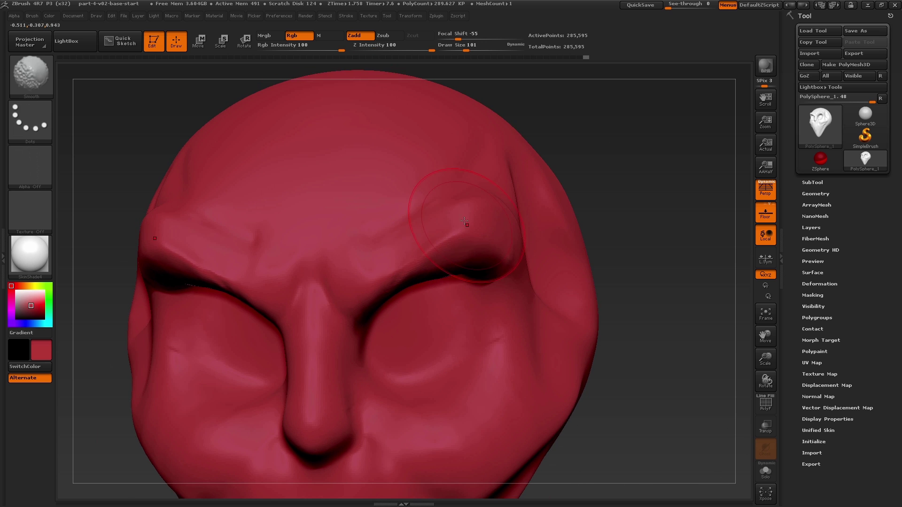
{"action": "right_click_drag", "start_coordinate": [458, 225], "coordinate": [442, 202]}
Step: Carve the upper and lower eyelid contours into the eyeballs with ClayBuildup at draw size 20
{"action": "left_click_drag", "start_coordinate": [376, 294], "coordinate": [402, 280]}
{"action": "left_click_drag", "start_coordinate": [398, 259], "coordinate": [388, 258]}
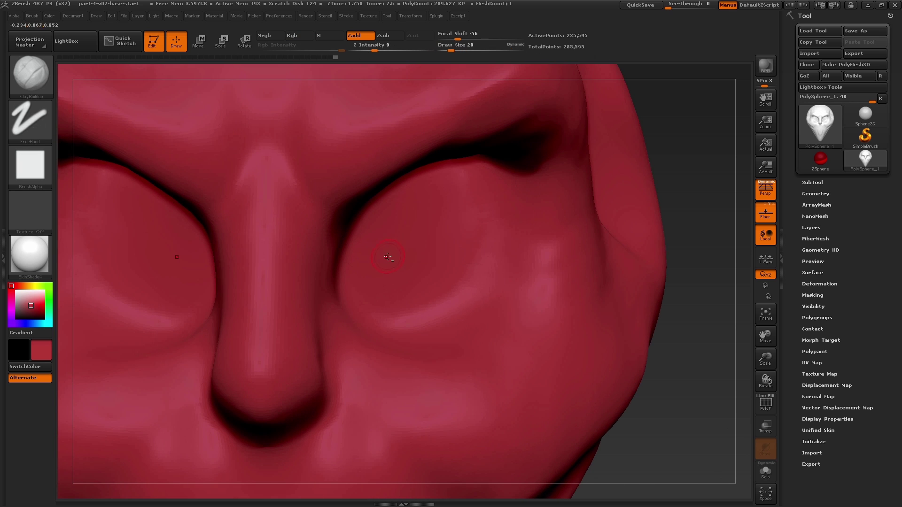
{"action": "mouse_move", "coordinate": [389, 248]}
{"action": "left_mouse_down", "text": "alt"}
{"action": "mouse_move", "coordinate": [449, 221]}
{"action": "mouse_move", "coordinate": [472, 226]}
{"action": "mouse_move", "coordinate": [458, 214]}
{"action": "mouse_move", "coordinate": [491, 237]}
{"action": "left_mouse_up", "text": "alt"}
{"action": "left_click_drag", "start_coordinate": [378, 258], "coordinate": [404, 235], "text": "alt"}
{"action": "left_click_drag", "start_coordinate": [370, 266], "coordinate": [419, 273]}
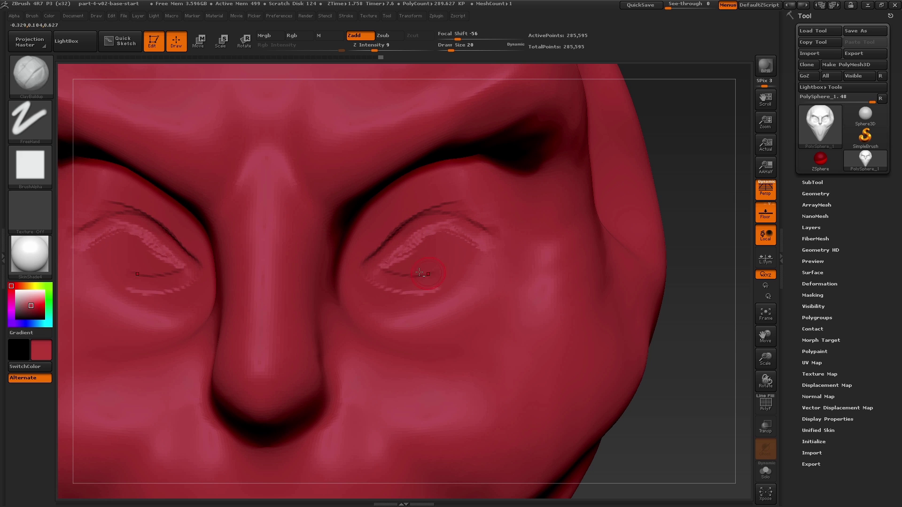
{"action": "left_click_drag", "start_coordinate": [486, 250], "coordinate": [488, 239], "text": "alt"}
{"action": "left_click_drag", "start_coordinate": [395, 270], "coordinate": [473, 249], "text": "alt"}
{"action": "left_click_drag", "start_coordinate": [430, 216], "coordinate": [478, 224], "text": "alt"}
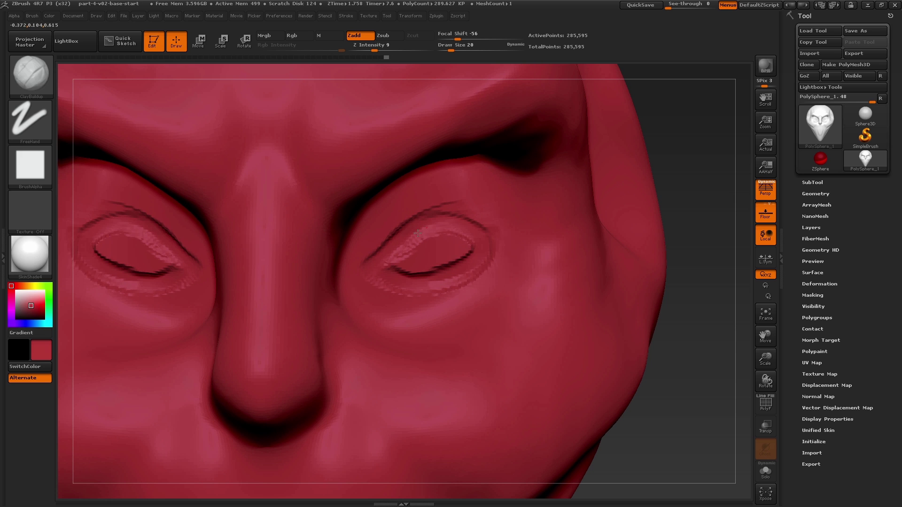
Step: Deepen the eye opening beneath the upper eyelid toward the outer corner at draw size 16
{"action": "key", "text": "s"}
{"action": "mouse_move", "coordinate": [400, 261]}
{"action": "left_mouse_down"}
{"action": "mouse_move", "coordinate": [425, 246]}
{"action": "mouse_move", "coordinate": [453, 265]}
{"action": "mouse_move", "coordinate": [436, 239]}
{"action": "left_mouse_up"}
{"action": "right_click_drag", "start_coordinate": [435, 240], "coordinate": [399, 241]}
{"action": "key", "text": "s"}
{"action": "left_click_drag", "start_coordinate": [479, 248], "coordinate": [473, 248]}
{"action": "left_click_drag", "start_coordinate": [479, 238], "coordinate": [463, 232], "text": "alt"}
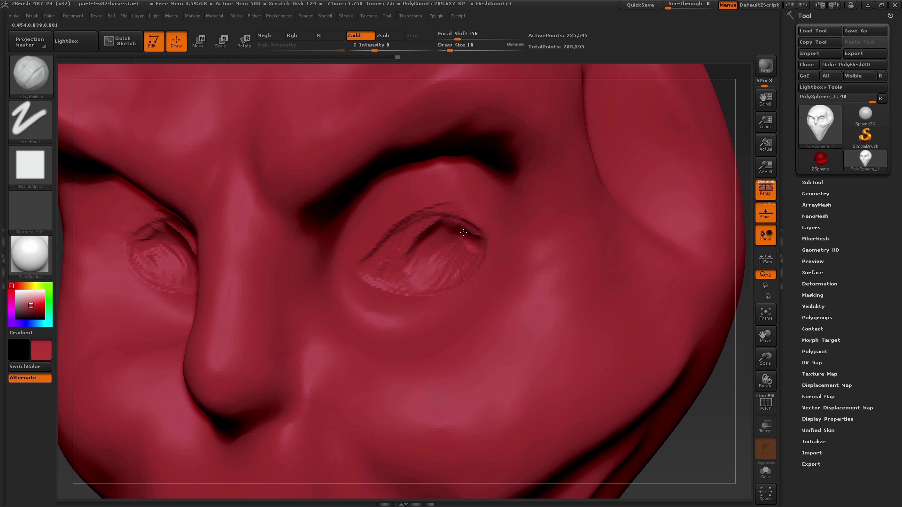
{"action": "right_click_drag", "start_coordinate": [466, 264], "coordinate": [466, 241]}
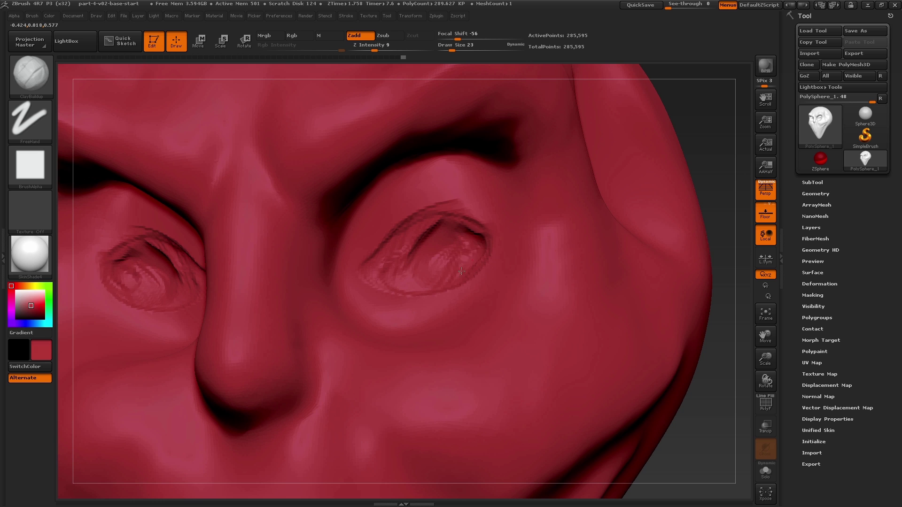
Step: Rework the eyeball surface and inner eye corner inside the lids with brush sizes from 23 to 35
{"action": "mouse_move", "coordinate": [462, 271]}
{"action": "left_mouse_down"}
{"action": "mouse_move", "coordinate": [372, 271]}
{"action": "mouse_move", "coordinate": [407, 233]}
{"action": "left_mouse_up"}
{"action": "right_click_drag", "start_coordinate": [403, 273], "coordinate": [390, 271]}
{"action": "key", "text": "s"}
{"action": "mouse_move", "coordinate": [390, 271]}
{"action": "left_mouse_down"}
{"action": "mouse_move", "coordinate": [429, 258]}
{"action": "mouse_move", "coordinate": [456, 267]}
{"action": "mouse_move", "coordinate": [400, 250]}
{"action": "left_mouse_up"}
{"action": "right_click_drag", "start_coordinate": [400, 250], "coordinate": [437, 249]}
{"action": "left_click_drag", "start_coordinate": [436, 249], "coordinate": [409, 251]}
{"action": "mouse_move", "coordinate": [409, 251]}
{"action": "right_mouse_down"}
{"action": "mouse_move", "coordinate": [219, 266]}
{"action": "mouse_move", "coordinate": [416, 254]}
{"action": "right_mouse_up"}
{"action": "left_click_drag", "start_coordinate": [415, 254], "coordinate": [416, 258], "text": "shift"}
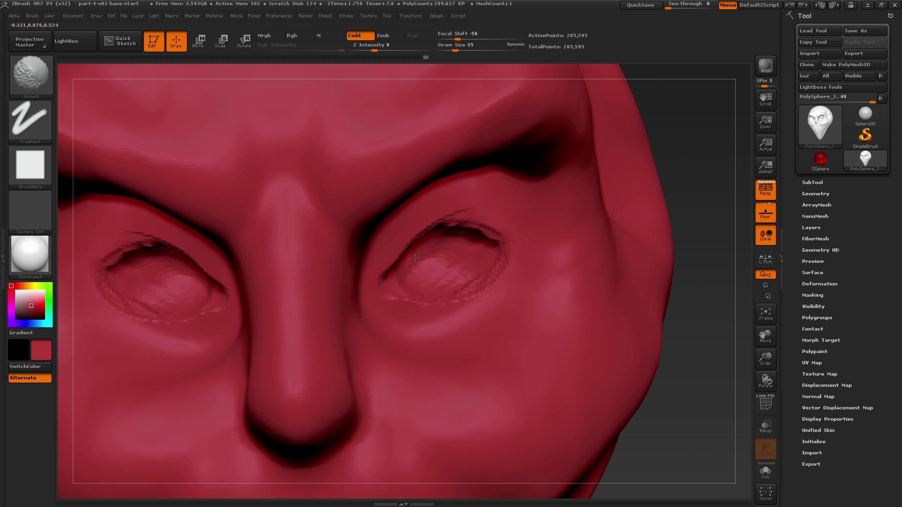
Step: Smooth the eyeball surface and surrounding eyelid edges from several angles at draw size 49
{"action": "mouse_move", "coordinate": [474, 271]}
{"action": "right_mouse_down"}
{"action": "mouse_move", "coordinate": [439, 256]}
{"action": "mouse_move", "coordinate": [458, 263]}
{"action": "right_mouse_up"}
{"action": "mouse_move", "coordinate": [458, 263]}
{"action": "left_mouse_down", "text": "shift"}
{"action": "mouse_move", "coordinate": [442, 254]}
{"action": "mouse_move", "coordinate": [458, 263]}
{"action": "mouse_move", "coordinate": [422, 264]}
{"action": "mouse_move", "coordinate": [442, 276]}
{"action": "mouse_move", "coordinate": [463, 250]}
{"action": "mouse_move", "coordinate": [478, 276]}
{"action": "left_mouse_up", "text": "shift"}
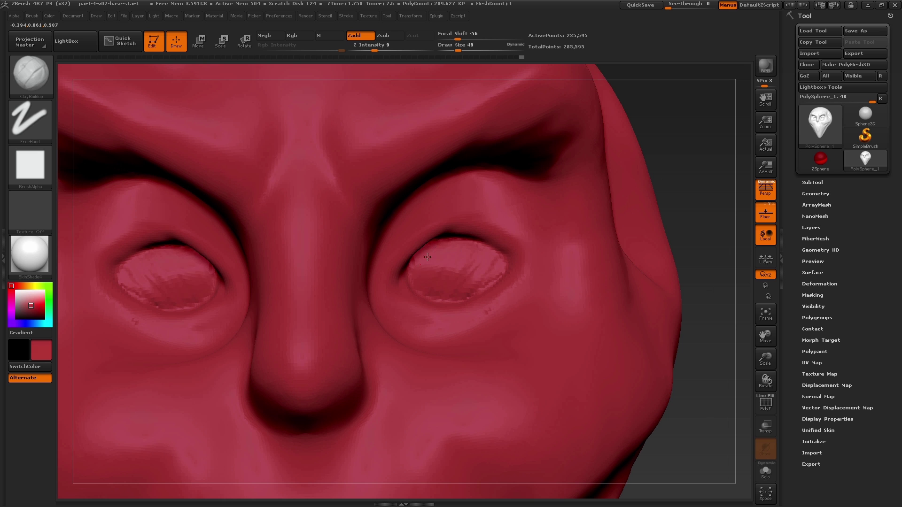
{"action": "right_click_drag", "start_coordinate": [427, 257], "coordinate": [422, 242]}
{"action": "left_click_drag", "start_coordinate": [432, 263], "coordinate": [462, 274], "text": "shift"}
{"action": "right_click_drag", "start_coordinate": [463, 274], "coordinate": [439, 277]}
{"action": "left_click_drag", "start_coordinate": [440, 277], "coordinate": [451, 286], "text": "shift"}
{"action": "right_click_drag", "start_coordinate": [409, 277], "coordinate": [425, 275]}
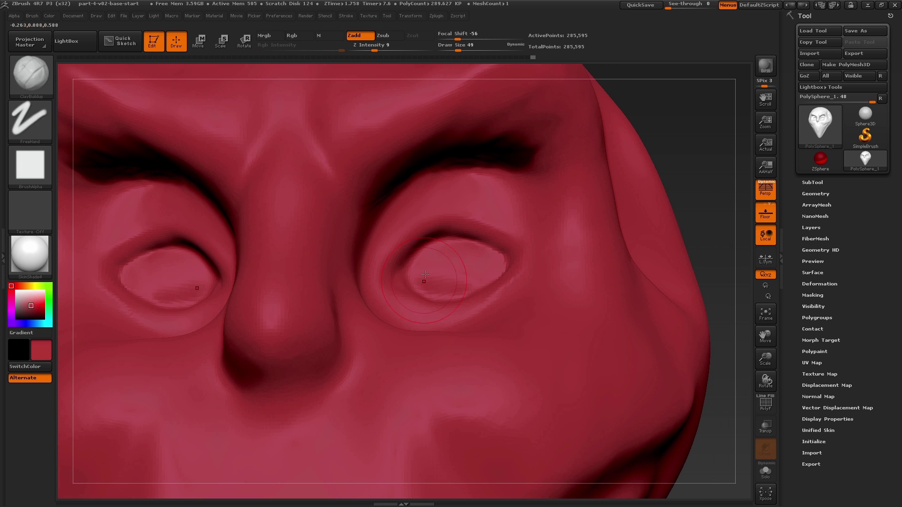
{"action": "mouse_move", "coordinate": [425, 274]}
{"action": "left_mouse_down", "text": "shift"}
{"action": "mouse_move", "coordinate": [442, 269]}
{"action": "mouse_move", "coordinate": [418, 281]}
{"action": "mouse_move", "coordinate": [481, 267]}
{"action": "left_mouse_up", "text": "shift"}
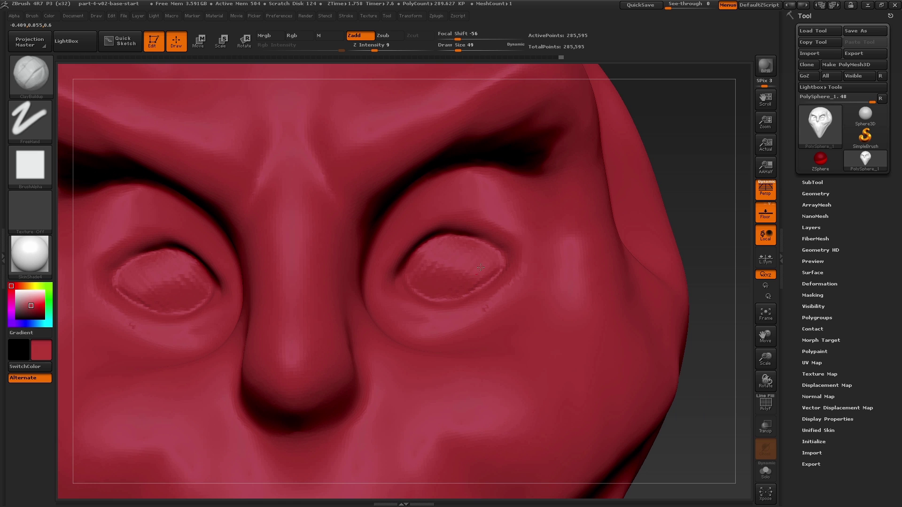
{"action": "key", "text": "shift"}
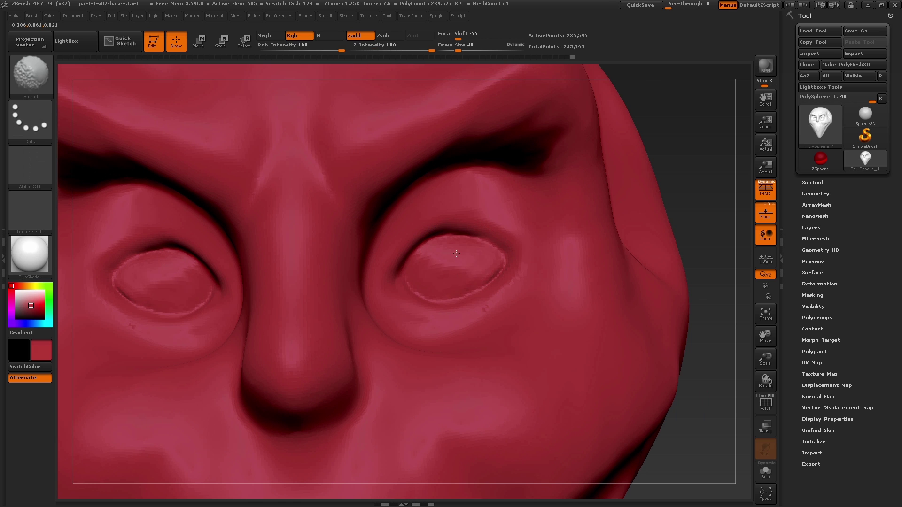
{"action": "right_click_drag", "start_coordinate": [434, 282], "coordinate": [480, 277]}
{"action": "left_click_drag", "start_coordinate": [457, 278], "coordinate": [470, 272], "text": "shift"}
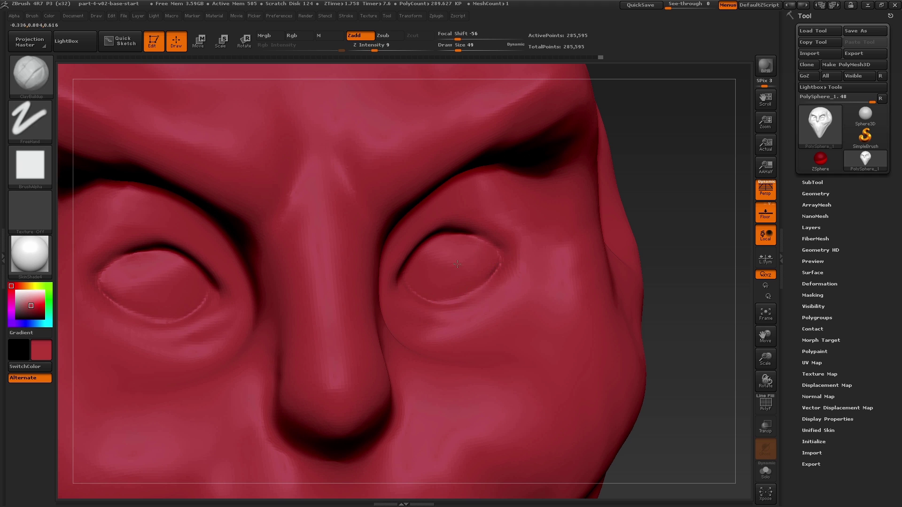
Step: Round out the eyeball with ClayBuildup at draw size 37 and smooth the strokes
{"action": "right_click_drag", "start_coordinate": [470, 271], "coordinate": [484, 269]}
{"action": "left_click_drag", "start_coordinate": [484, 269], "coordinate": [427, 266]}
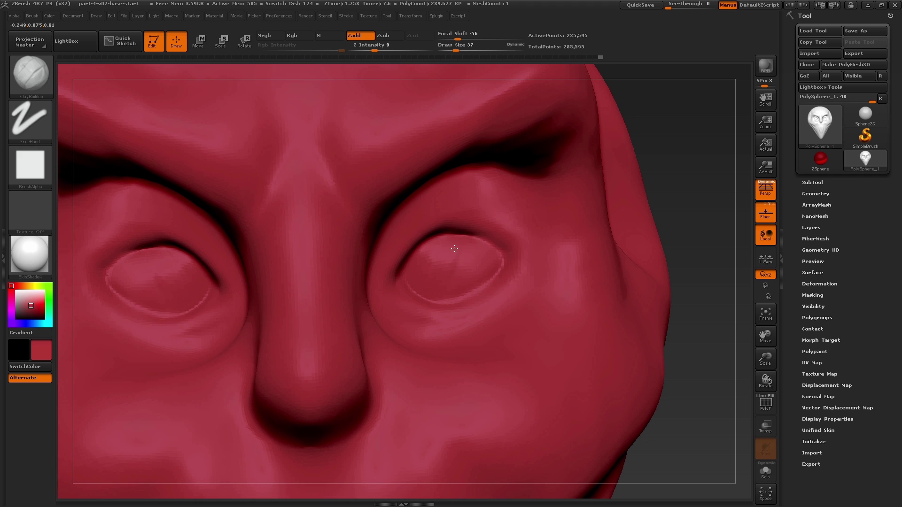
{"action": "left_click_drag", "start_coordinate": [480, 254], "coordinate": [474, 277]}
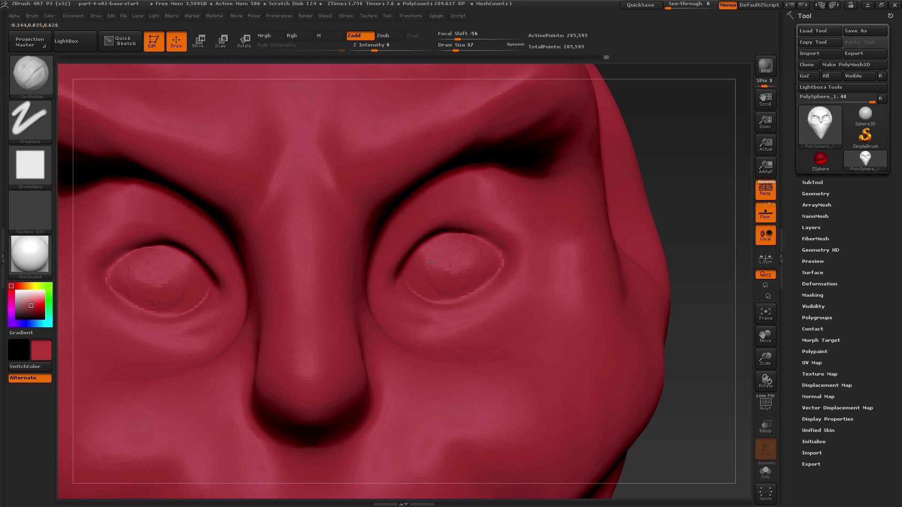
{"action": "key", "text": "shift"}
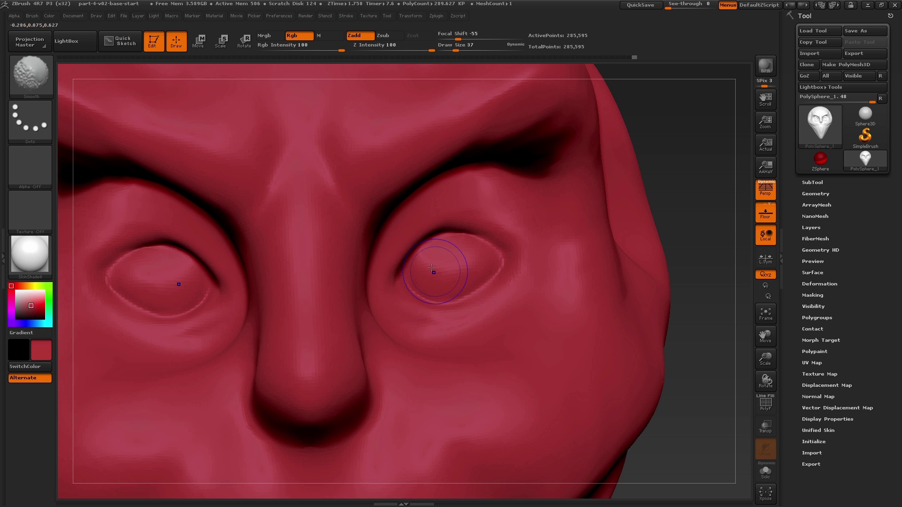
{"action": "left_click_drag", "start_coordinate": [431, 267], "coordinate": [395, 271]}
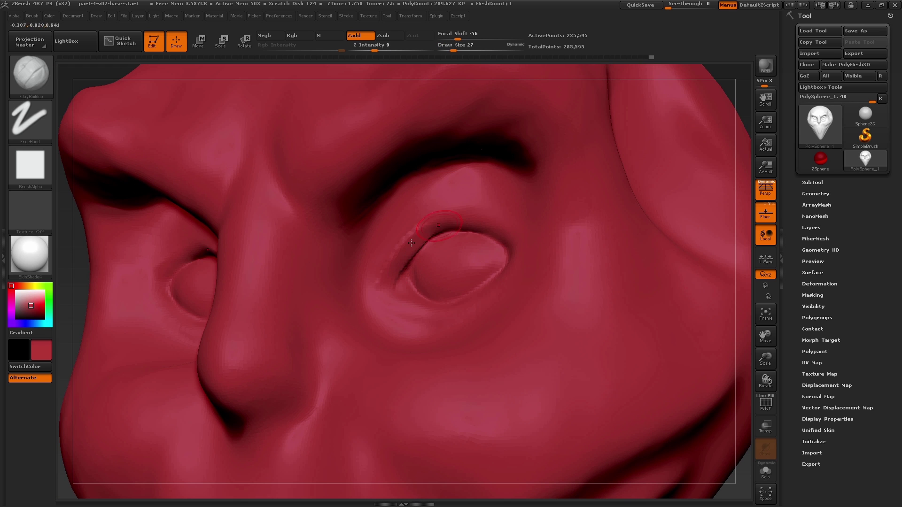
Step: Build up the eyelid rims around the eye opening at draw size 25 and smooth them
{"action": "right_click_drag", "start_coordinate": [411, 243], "coordinate": [471, 228]}
{"action": "left_click_drag", "start_coordinate": [443, 222], "coordinate": [383, 292]}
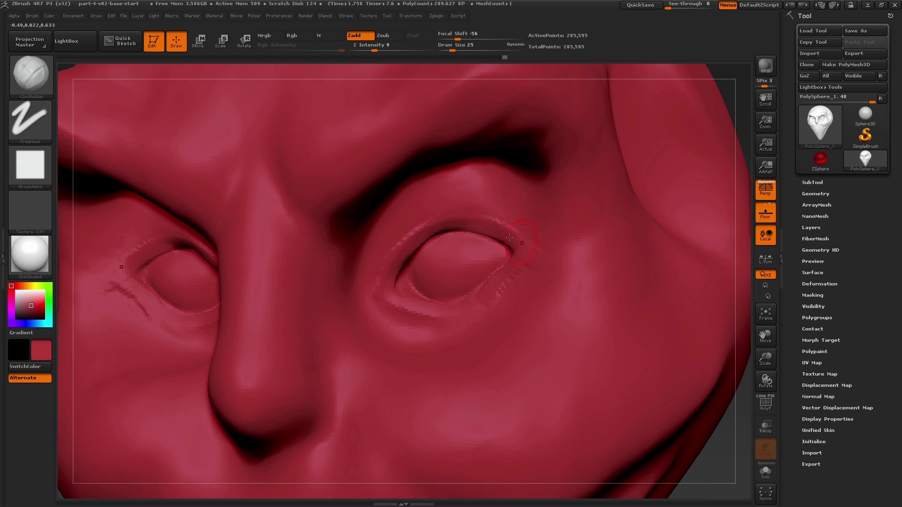
{"action": "left_click_drag", "start_coordinate": [505, 236], "coordinate": [428, 231]}
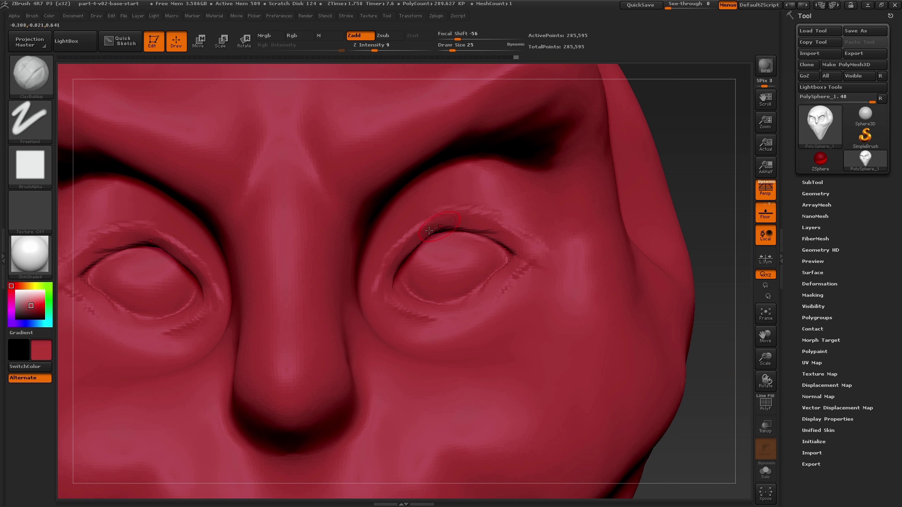
{"action": "key", "text": "shift"}
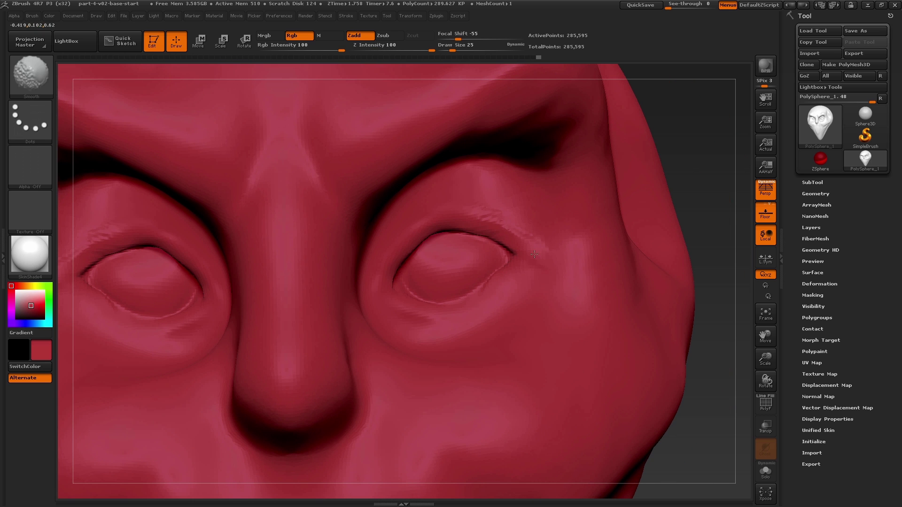
Step: Build up the upper eyelid below the brow at draw size 44 and define the lid creases around the eye at draw size 20
{"action": "left_click_drag", "start_coordinate": [392, 219], "coordinate": [483, 203]}
{"action": "key", "text": "]"}
{"action": "left_click_drag", "start_coordinate": [402, 219], "coordinate": [517, 205]}
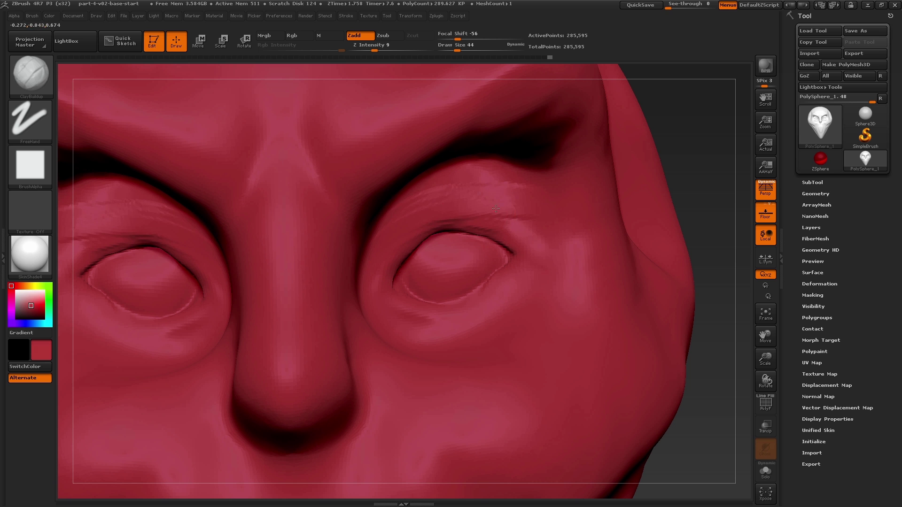
{"action": "mouse_move", "coordinate": [434, 216]}
{"action": "left_mouse_down"}
{"action": "mouse_move", "coordinate": [506, 211]}
{"action": "mouse_move", "coordinate": [475, 174]}
{"action": "left_mouse_up"}
{"action": "mouse_move", "coordinate": [453, 209]}
{"action": "left_mouse_down"}
{"action": "mouse_move", "coordinate": [528, 214]}
{"action": "mouse_move", "coordinate": [475, 210]}
{"action": "left_mouse_up"}
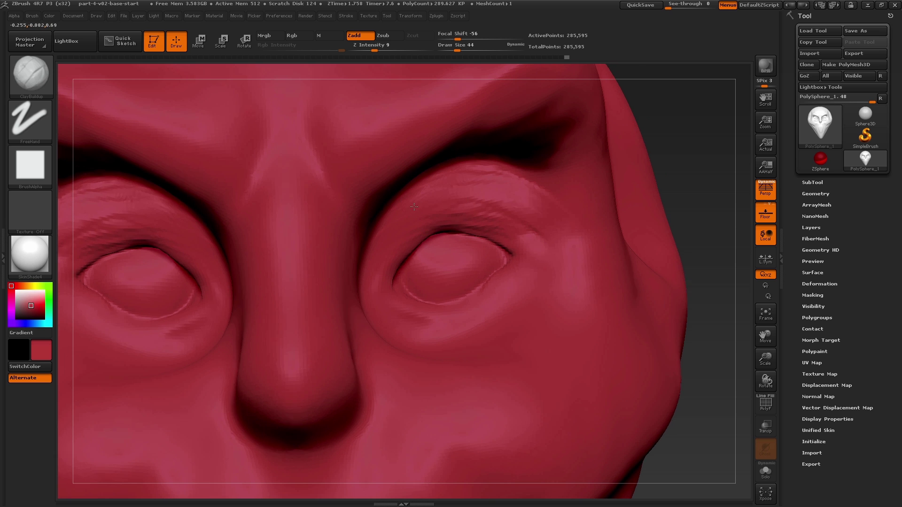
{"action": "mouse_move", "coordinate": [397, 267]}
{"action": "left_mouse_down"}
{"action": "mouse_move", "coordinate": [375, 331]}
{"action": "mouse_move", "coordinate": [411, 346]}
{"action": "mouse_move", "coordinate": [465, 350]}
{"action": "mouse_move", "coordinate": [558, 313]}
{"action": "mouse_move", "coordinate": [604, 261]}
{"action": "left_mouse_up"}
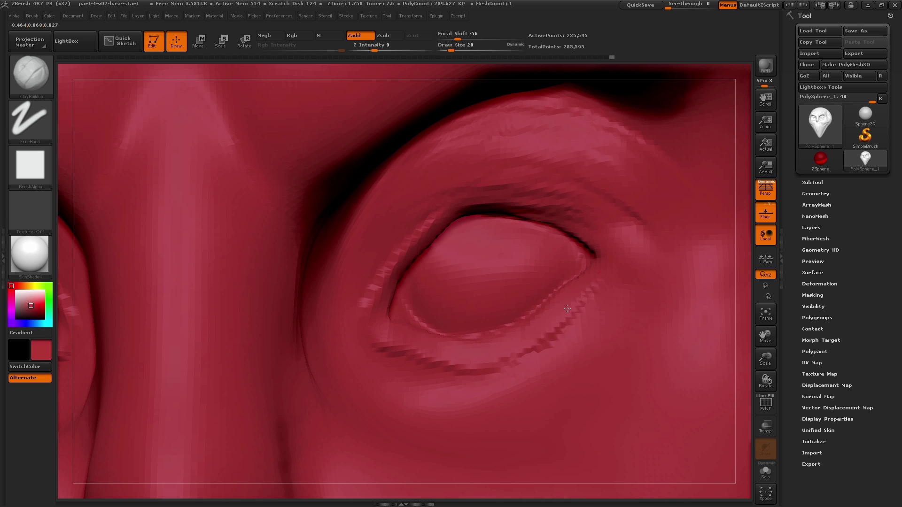
{"action": "mouse_move", "coordinate": [576, 218]}
{"action": "left_mouse_down"}
{"action": "mouse_move", "coordinate": [425, 214]}
{"action": "mouse_move", "coordinate": [487, 211]}
{"action": "left_mouse_up"}
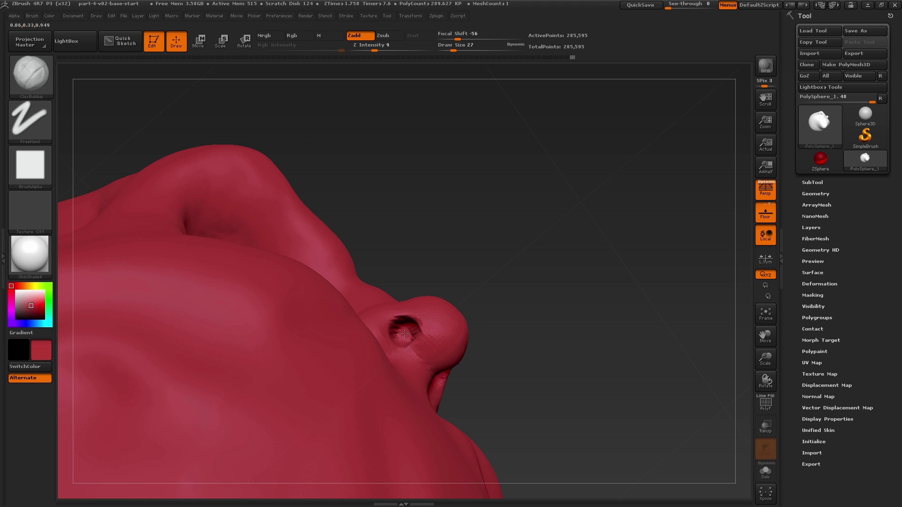
Step: Raise the Z intensity to 17, and deepen and smooth the nostrils on the underside of the nose
{"action": "key", "text": "u"}
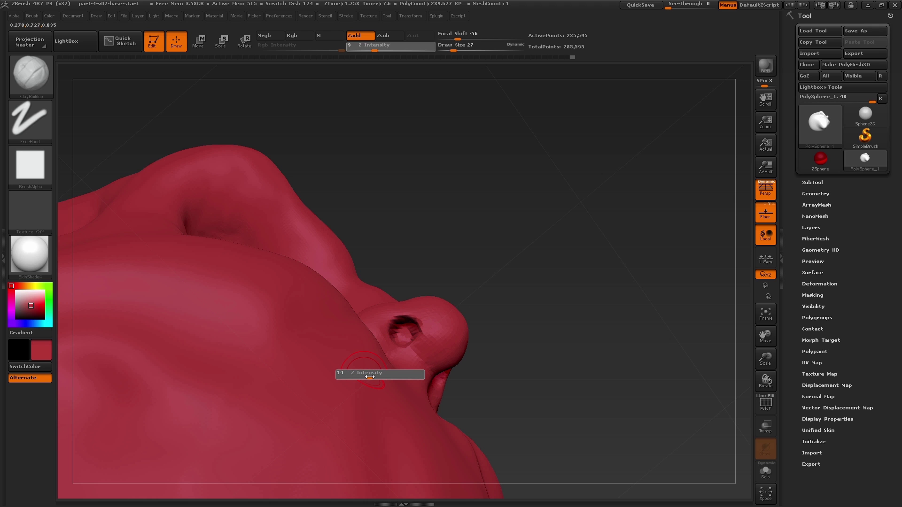
{"action": "left_click", "coordinate": [372, 377]}
{"action": "right_click_drag", "start_coordinate": [418, 328], "coordinate": [393, 337]}
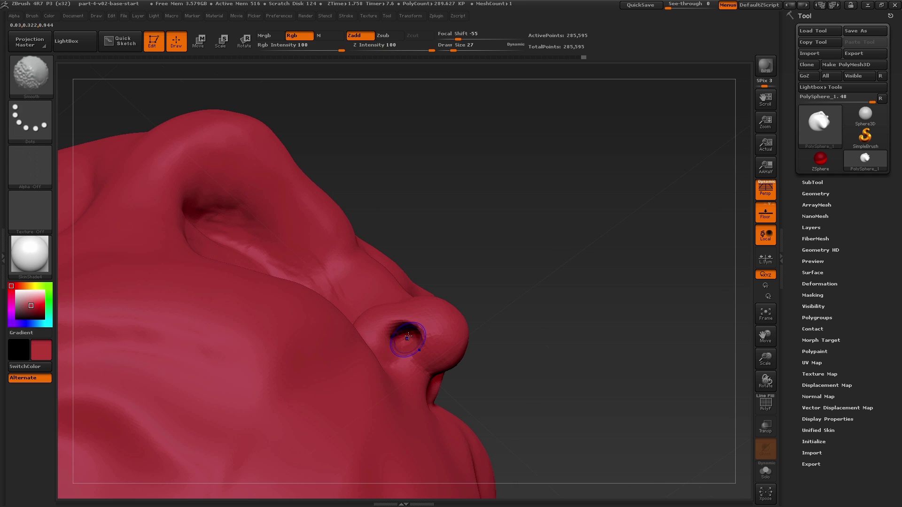
{"action": "left_click_drag", "start_coordinate": [394, 336], "coordinate": [392, 291]}
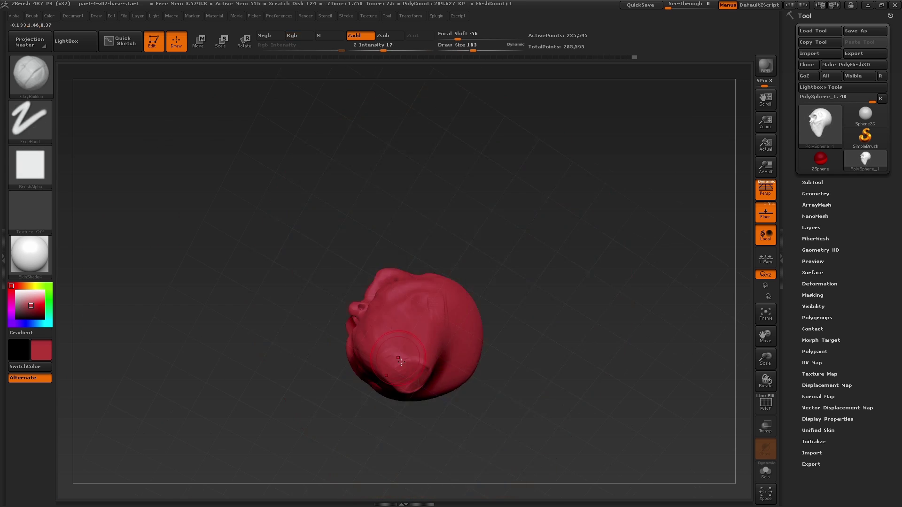
Step: Build up the jaw and lower cheek with ClayBuildup at draw size 192 to 212, and smooth the strokes
{"action": "left_click_drag", "start_coordinate": [398, 362], "coordinate": [402, 352], "text": "shift"}
{"action": "mouse_move", "coordinate": [402, 352]}
{"action": "right_mouse_down"}
{"action": "mouse_move", "coordinate": [400, 331]}
{"action": "mouse_move", "coordinate": [432, 325]}
{"action": "right_mouse_up"}
{"action": "left_click_drag", "start_coordinate": [432, 324], "coordinate": [444, 304]}
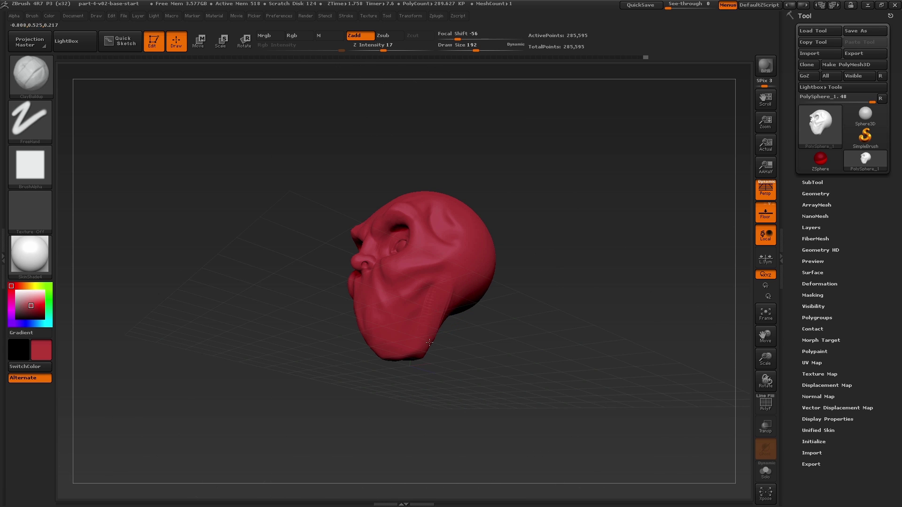
{"action": "mouse_move", "coordinate": [424, 328]}
{"action": "right_mouse_down"}
{"action": "mouse_move", "coordinate": [444, 311]}
{"action": "mouse_move", "coordinate": [459, 210]}
{"action": "mouse_move", "coordinate": [442, 264]}
{"action": "mouse_move", "coordinate": [450, 253]}
{"action": "right_mouse_up"}
{"action": "key", "text": "bracketright"}
{"action": "key", "text": "bracketright"}
{"action": "mouse_move", "coordinate": [450, 254]}
{"action": "left_mouse_down"}
{"action": "mouse_move", "coordinate": [453, 357]}
{"action": "mouse_move", "coordinate": [472, 361]}
{"action": "left_mouse_up"}
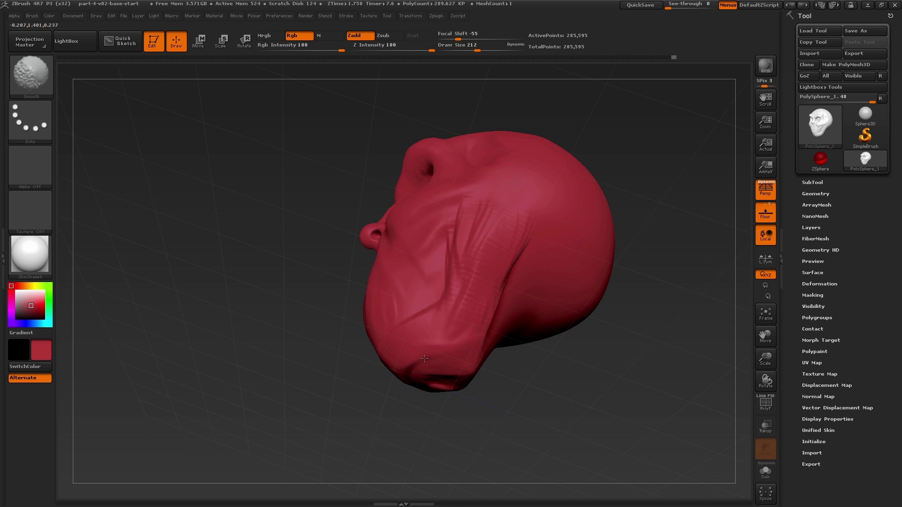
{"action": "right_click_drag", "start_coordinate": [465, 291], "coordinate": [466, 235]}
{"action": "left_click_drag", "start_coordinate": [466, 239], "coordinate": [465, 228], "text": "shift"}
Step: Lower the Z intensity to 9 and refine the surface along the side of the jaw and cheek
{"action": "key", "text": "bracketleft"}
{"action": "key", "text": "bracketleft"}
{"action": "key", "text": "bracketleft"}
{"action": "right_click_drag", "start_coordinate": [466, 227], "coordinate": [451, 294]}
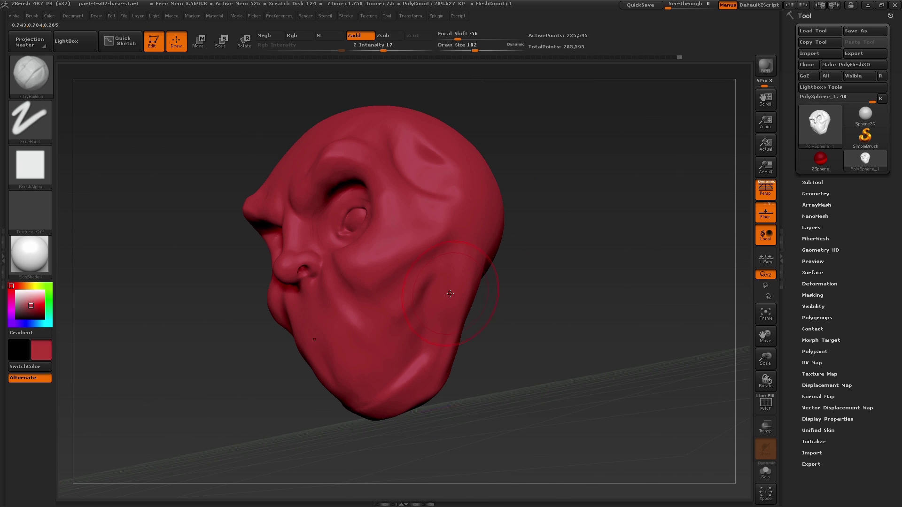
{"action": "key", "text": "u"}
{"action": "left_click_drag", "start_coordinate": [452, 295], "coordinate": [443, 295]}
{"action": "left_click_drag", "start_coordinate": [371, 304], "coordinate": [413, 282]}
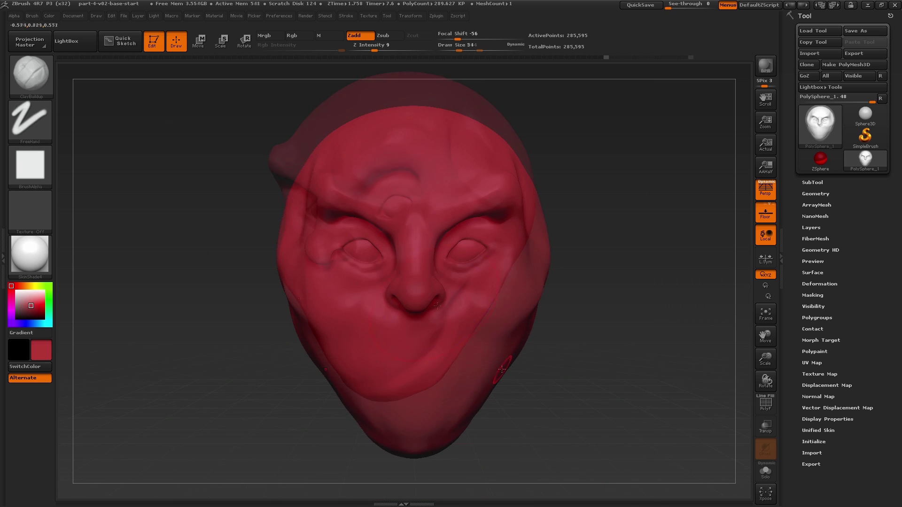
Step: Switch to the Move brush and reshape the jaw and cheek outline from the front
{"action": "key", "text": "b"}
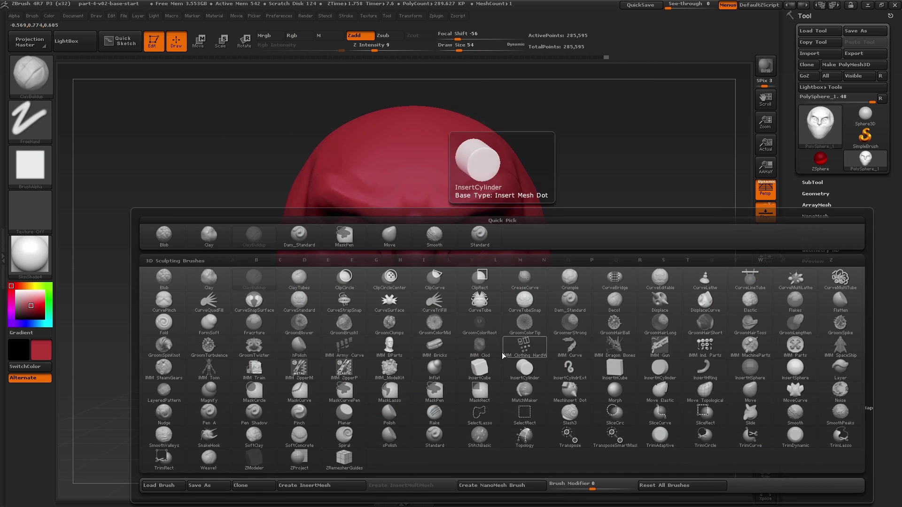
{"action": "left_click", "coordinate": [390, 240]}
{"action": "key", "text": "s"}
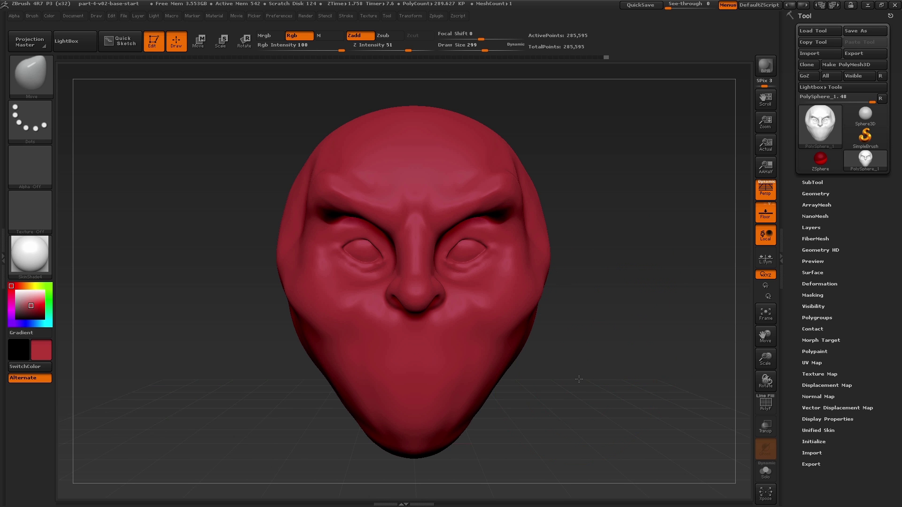
{"action": "key", "text": "s"}
{"action": "mouse_move", "coordinate": [579, 379]}
{"action": "left_mouse_down", "text": "alt"}
{"action": "mouse_move", "coordinate": [552, 321]}
{"action": "mouse_move", "coordinate": [560, 325]}
{"action": "left_mouse_up", "text": "alt"}
{"action": "mouse_move", "coordinate": [449, 354]}
{"action": "left_mouse_down"}
{"action": "mouse_move", "coordinate": [461, 359]}
{"action": "mouse_move", "coordinate": [460, 380]}
{"action": "left_mouse_up"}
{"action": "left_click_drag", "start_coordinate": [498, 303], "coordinate": [488, 306]}
Step: Adjust the back edge of the jaw and the chin in profile with the Move brush at draw size 338
{"action": "mouse_move", "coordinate": [532, 202]}
{"action": "left_mouse_down", "text": "alt"}
{"action": "mouse_move", "coordinate": [513, 252]}
{"action": "mouse_move", "coordinate": [423, 263]}
{"action": "left_mouse_up", "text": "alt"}
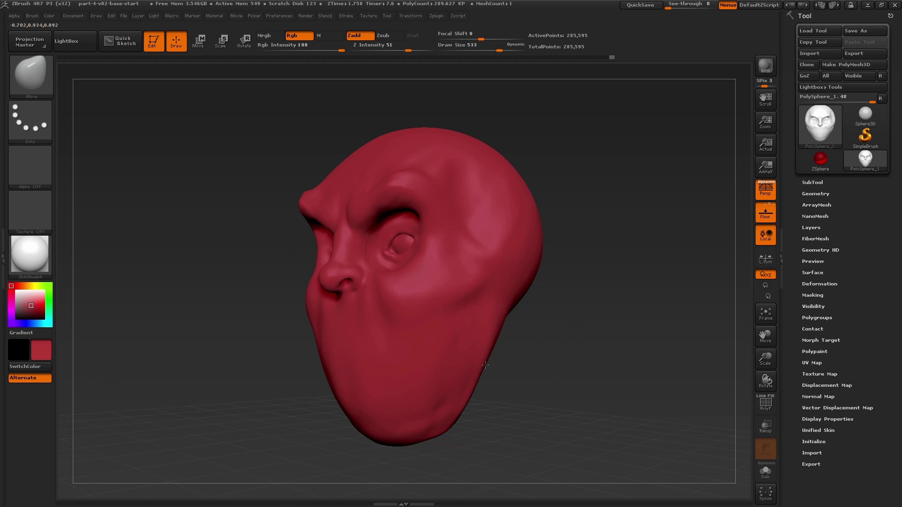
{"action": "left_click_drag", "start_coordinate": [489, 357], "coordinate": [498, 360]}
{"action": "mouse_move", "coordinate": [554, 348]}
{"action": "left_mouse_down"}
{"action": "mouse_move", "coordinate": [500, 352]}
{"action": "mouse_move", "coordinate": [510, 360]}
{"action": "left_mouse_up"}
{"action": "mouse_move", "coordinate": [559, 371]}
{"action": "left_mouse_down"}
{"action": "mouse_move", "coordinate": [510, 376]}
{"action": "mouse_move", "coordinate": [522, 380]}
{"action": "left_mouse_up"}
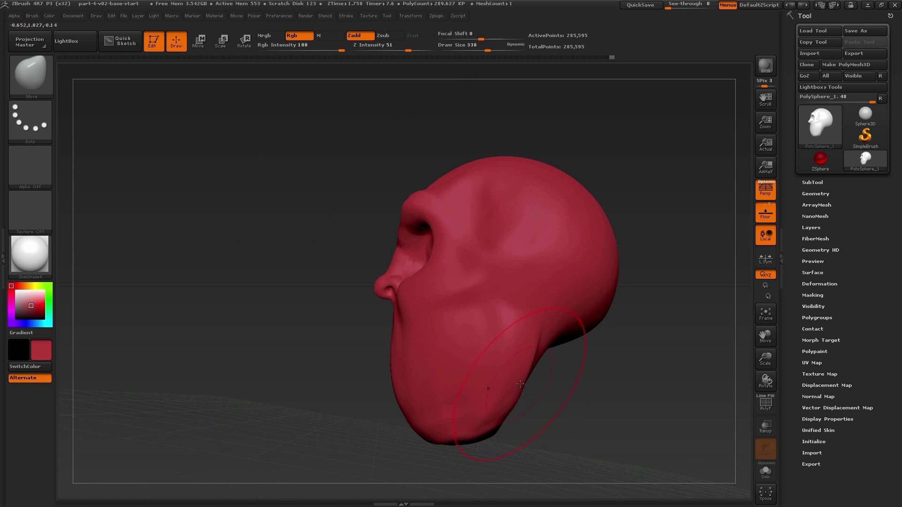
{"action": "mouse_move", "coordinate": [474, 449]}
{"action": "left_mouse_down"}
{"action": "mouse_move", "coordinate": [529, 382]}
{"action": "mouse_move", "coordinate": [540, 328]}
{"action": "mouse_move", "coordinate": [560, 298]}
{"action": "mouse_move", "coordinate": [477, 265]}
{"action": "left_mouse_up"}
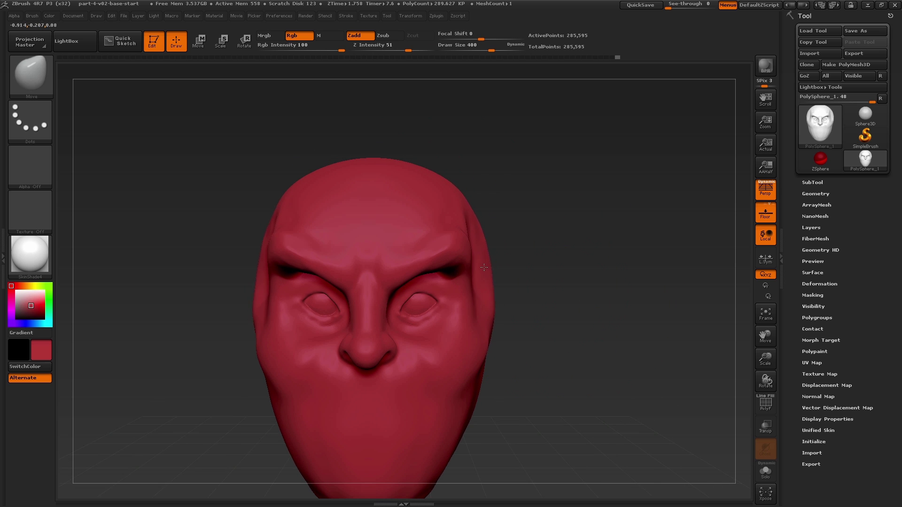
Step: Reshape the sides of the skull from the front and back, using Move brush draw sizes of 400 and 753
{"action": "left_click_drag", "start_coordinate": [531, 262], "coordinate": [486, 278]}
{"action": "mouse_move", "coordinate": [522, 292]}
{"action": "left_mouse_down", "text": "alt"}
{"action": "mouse_move", "coordinate": [511, 245]}
{"action": "mouse_move", "coordinate": [489, 258]}
{"action": "mouse_move", "coordinate": [499, 342]}
{"action": "left_mouse_up", "text": "alt"}
{"action": "right_click_drag", "start_coordinate": [441, 276], "coordinate": [484, 277], "text": "ctrl"}
{"action": "left_click_drag", "start_coordinate": [451, 244], "coordinate": [443, 242]}
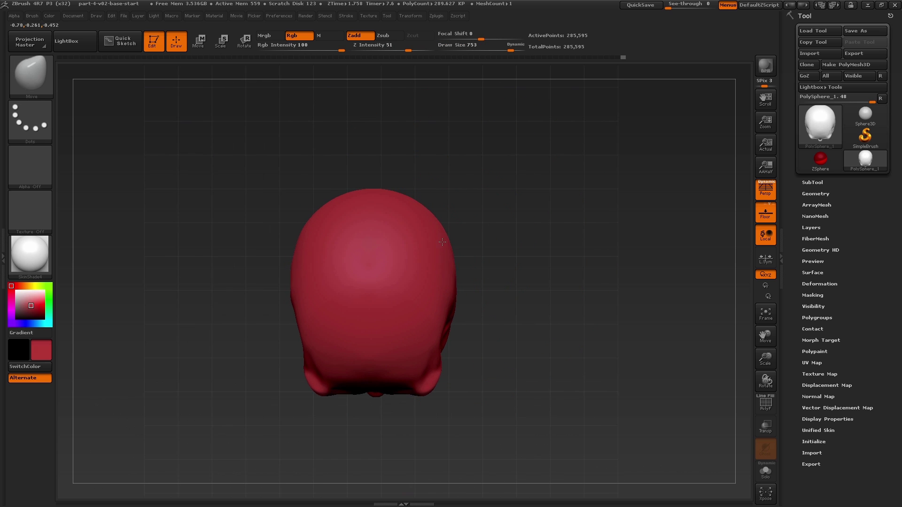
{"action": "left_click_drag", "start_coordinate": [488, 432], "coordinate": [458, 381]}
{"action": "key", "text": "s"}
{"action": "left_click_drag", "start_coordinate": [423, 414], "coordinate": [413, 415]}
Step: Smooth the forehead above the brow and reshape the brow ridge from above at draw size 136
{"action": "right_click_drag", "start_coordinate": [422, 388], "coordinate": [425, 265], "text": "alt"}
{"action": "right_click_drag", "start_coordinate": [425, 264], "coordinate": [443, 291], "text": "ctrl"}
{"action": "left_click_drag", "start_coordinate": [446, 277], "coordinate": [444, 241]}
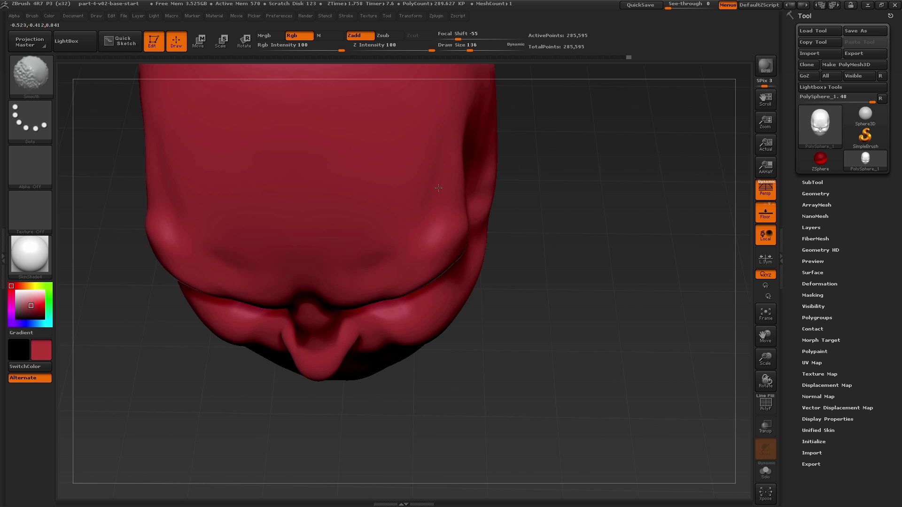
{"action": "mouse_move", "coordinate": [438, 188]}
{"action": "left_mouse_down", "text": "shift"}
{"action": "mouse_move", "coordinate": [429, 248]}
{"action": "mouse_move", "coordinate": [389, 262]}
{"action": "left_mouse_up", "text": "shift"}
{"action": "mouse_move", "coordinate": [389, 261]}
{"action": "right_mouse_down"}
{"action": "mouse_move", "coordinate": [347, 263]}
{"action": "mouse_move", "coordinate": [400, 270]}
{"action": "right_mouse_up"}
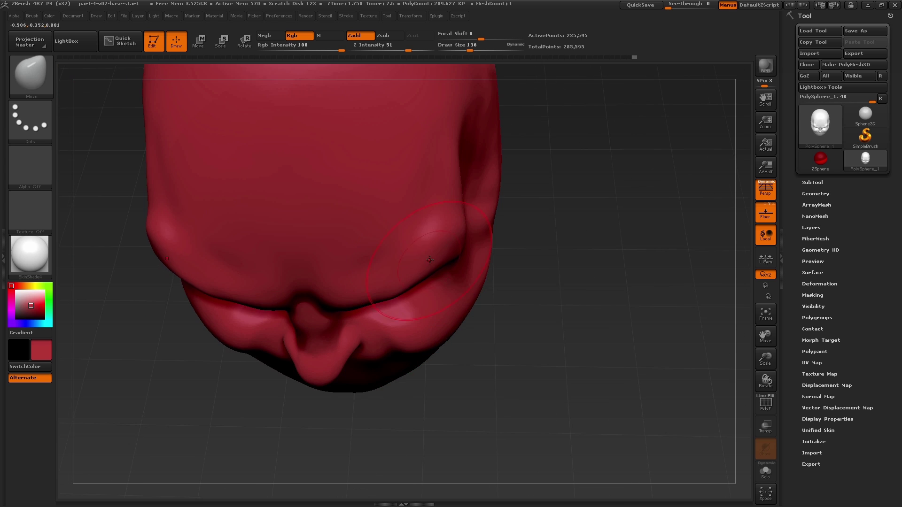
{"action": "mouse_move", "coordinate": [430, 260]}
{"action": "left_mouse_down"}
{"action": "mouse_move", "coordinate": [411, 295]}
{"action": "mouse_move", "coordinate": [363, 325]}
{"action": "mouse_move", "coordinate": [370, 296]}
{"action": "mouse_move", "coordinate": [361, 256]}
{"action": "left_mouse_up"}
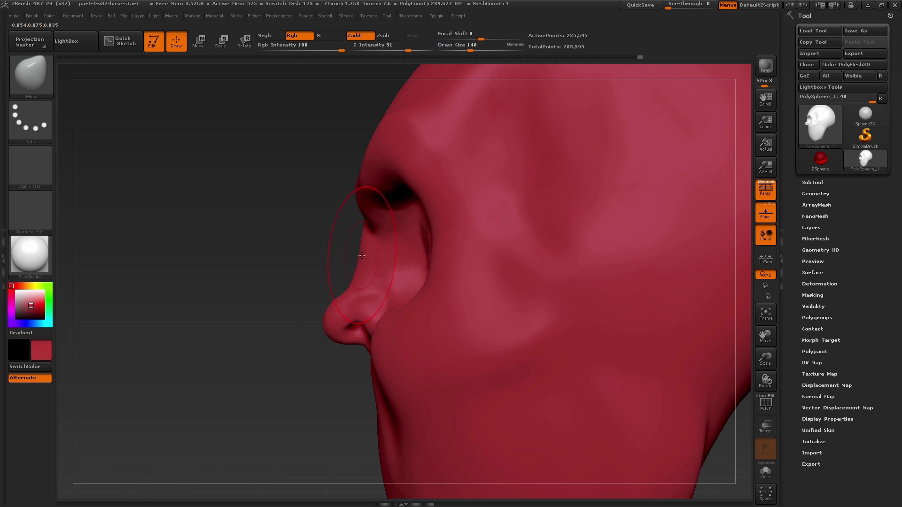
Step: Adjust the nose, nostril wings and eye openings with the Move brush at draw sizes between 39 and 154
{"action": "left_click_drag", "start_coordinate": [322, 302], "coordinate": [389, 332]}
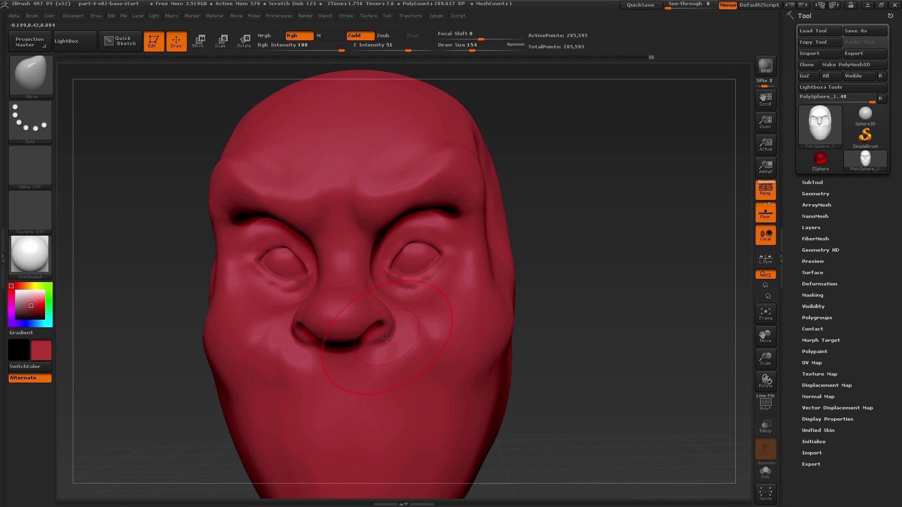
{"action": "mouse_move", "coordinate": [389, 331]}
{"action": "right_mouse_down"}
{"action": "mouse_move", "coordinate": [399, 315]}
{"action": "mouse_move", "coordinate": [381, 310]}
{"action": "right_mouse_up"}
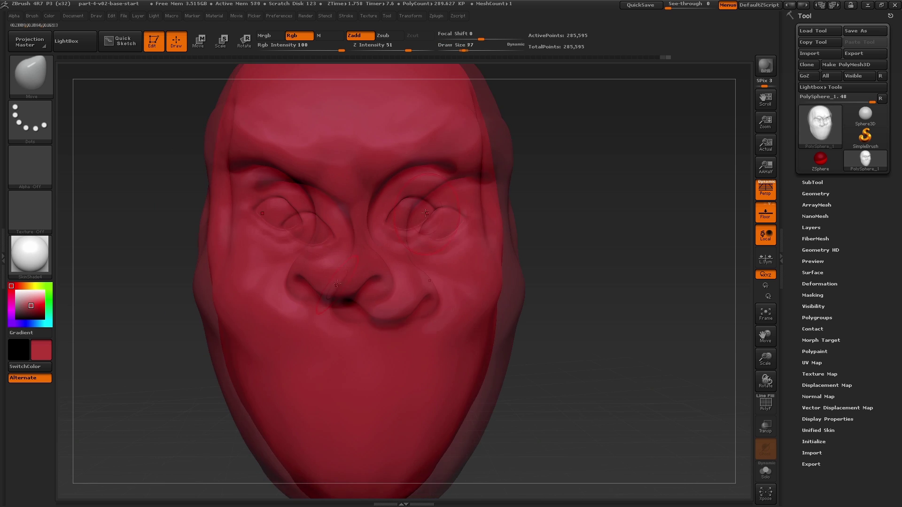
{"action": "mouse_move", "coordinate": [432, 226]}
{"action": "right_mouse_down", "text": "ctrl"}
{"action": "mouse_move", "coordinate": [516, 226]}
{"action": "mouse_move", "coordinate": [446, 216]}
{"action": "mouse_move", "coordinate": [509, 209]}
{"action": "right_mouse_up", "text": "ctrl"}
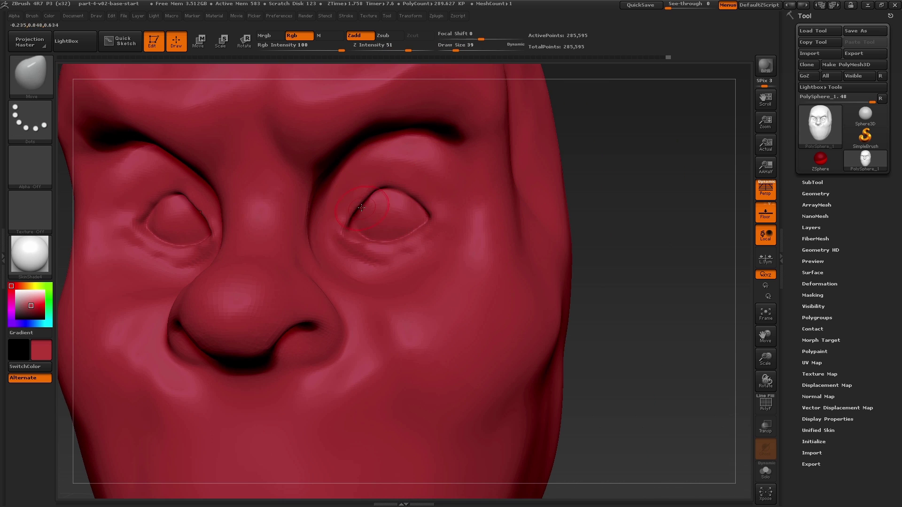
{"action": "mouse_move", "coordinate": [361, 208]}
{"action": "right_mouse_down"}
{"action": "mouse_move", "coordinate": [405, 222]}
{"action": "mouse_move", "coordinate": [382, 268]}
{"action": "mouse_move", "coordinate": [406, 226]}
{"action": "mouse_move", "coordinate": [374, 228]}
{"action": "right_mouse_up"}
{"action": "left_click_drag", "start_coordinate": [374, 226], "coordinate": [421, 248]}
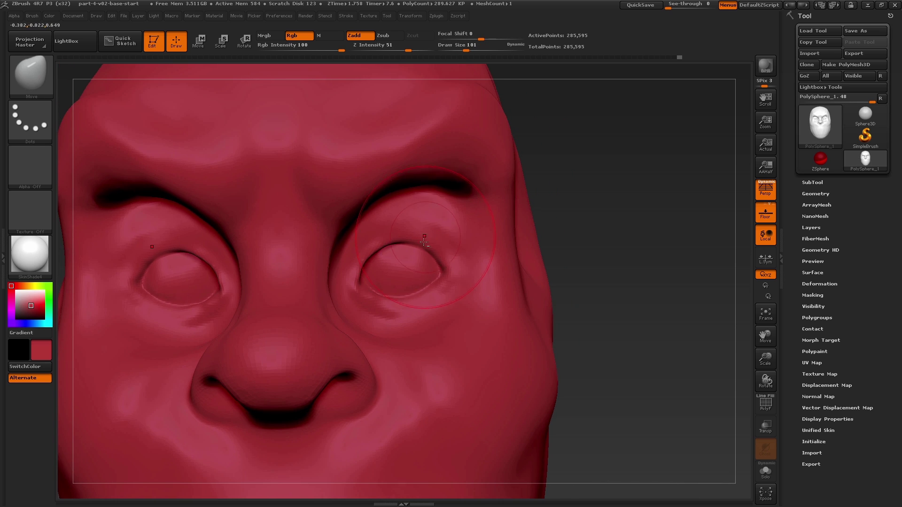
{"action": "right_click_drag", "start_coordinate": [423, 242], "coordinate": [402, 286], "text": "alt"}
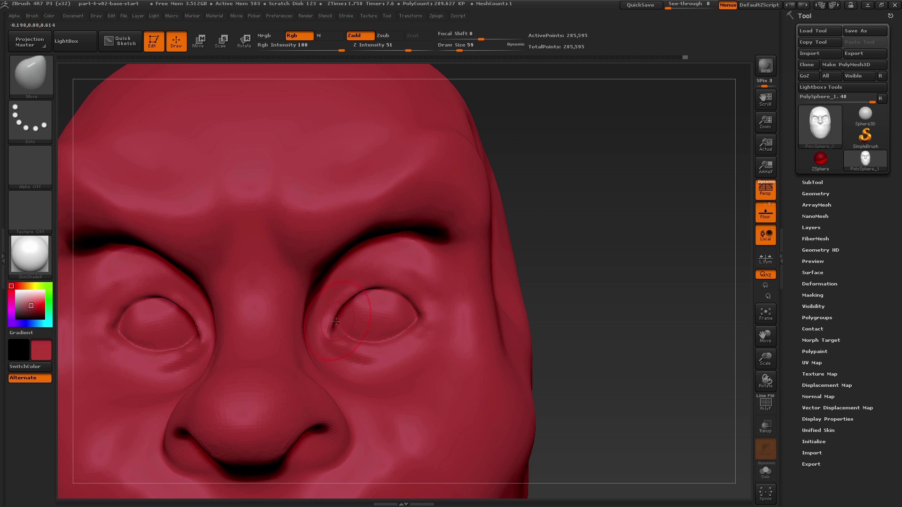
Step: Reposition the eye corners, using Move brush draw size 59 for the inner corner and 104 for the outer
{"action": "key", "text": "s"}
{"action": "left_click_drag", "start_coordinate": [334, 318], "coordinate": [344, 317]}
{"action": "left_click_drag", "start_coordinate": [343, 318], "coordinate": [337, 323]}
{"action": "right_click_drag", "start_coordinate": [463, 316], "coordinate": [413, 316]}
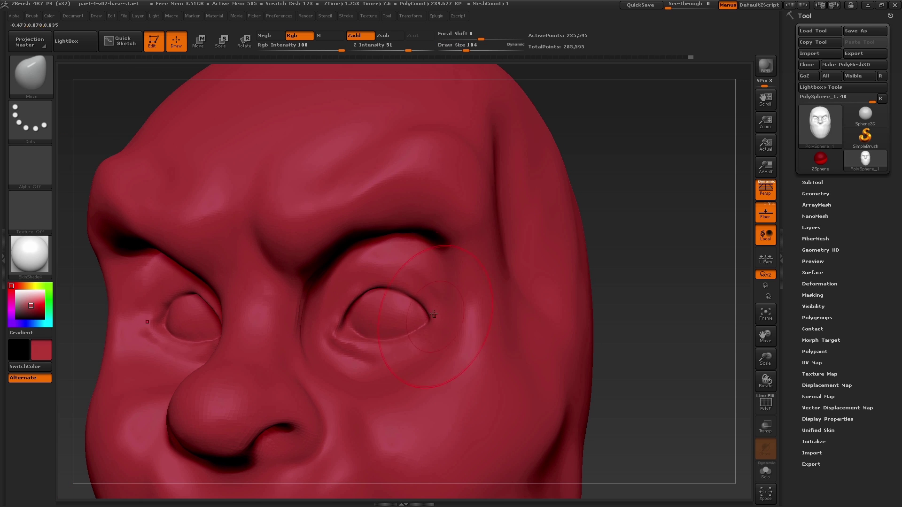
{"action": "left_click_drag", "start_coordinate": [433, 314], "coordinate": [405, 272]}
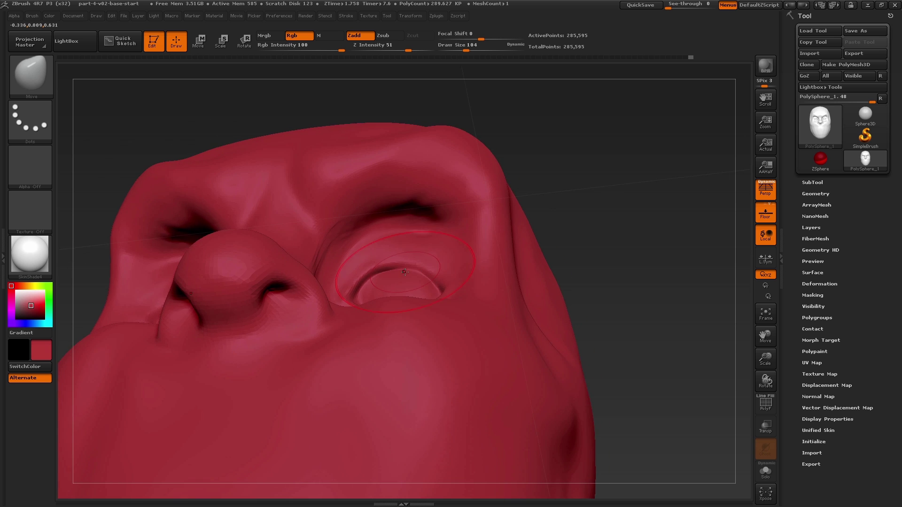
Step: Pull the upper eyelid into shape from below and from the side at draw size 77
{"action": "right_click_drag", "start_coordinate": [405, 272], "coordinate": [403, 268]}
{"action": "key", "text": "s"}
{"action": "left_click_drag", "start_coordinate": [405, 269], "coordinate": [400, 268]}
{"action": "right_click_drag", "start_coordinate": [451, 278], "coordinate": [394, 259]}
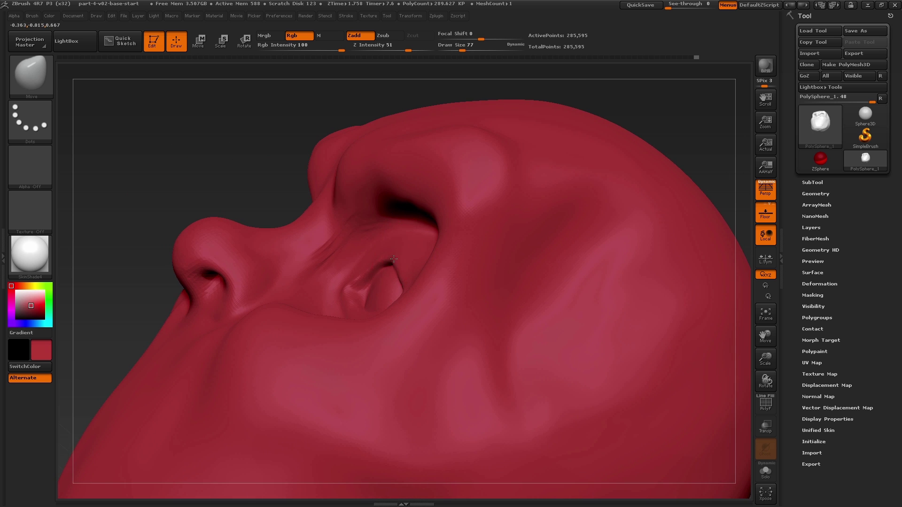
{"action": "mouse_move", "coordinate": [393, 259]}
{"action": "left_mouse_down"}
{"action": "mouse_move", "coordinate": [468, 380]}
{"action": "mouse_move", "coordinate": [426, 356]}
{"action": "mouse_move", "coordinate": [464, 284]}
{"action": "mouse_move", "coordinate": [429, 305]}
{"action": "mouse_move", "coordinate": [447, 301]}
{"action": "left_mouse_up"}
Step: Reshape the cheek and jaw silhouette with the Move brush at draw size 268
{"action": "key", "text": "shift"}
{"action": "key", "text": "s"}
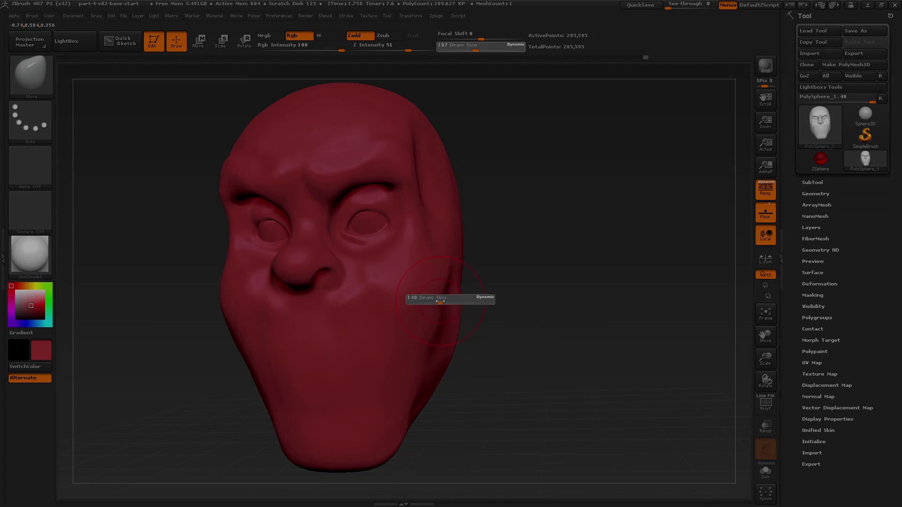
{"action": "left_click_drag", "start_coordinate": [443, 300], "coordinate": [438, 299]}
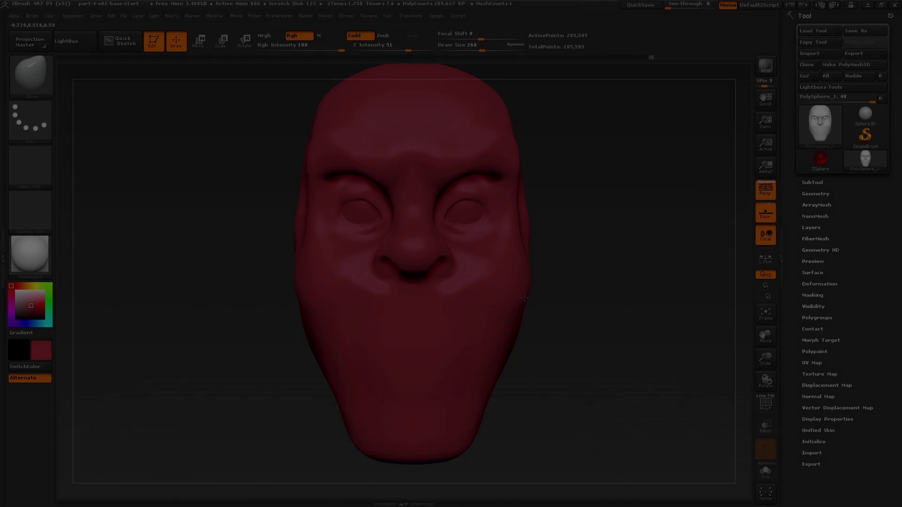
{"action": "left_click_drag", "start_coordinate": [579, 317], "coordinate": [549, 397], "text": "alt"}
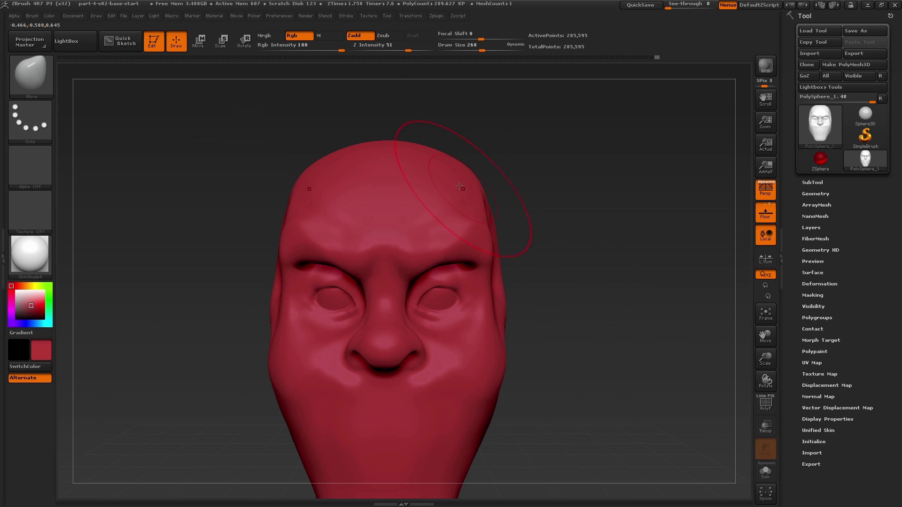
Step: Raise and round off the top of the forehead from the front at draw size 422
{"action": "key", "text": "s"}
{"action": "left_click_drag", "start_coordinate": [387, 155], "coordinate": [398, 156]}
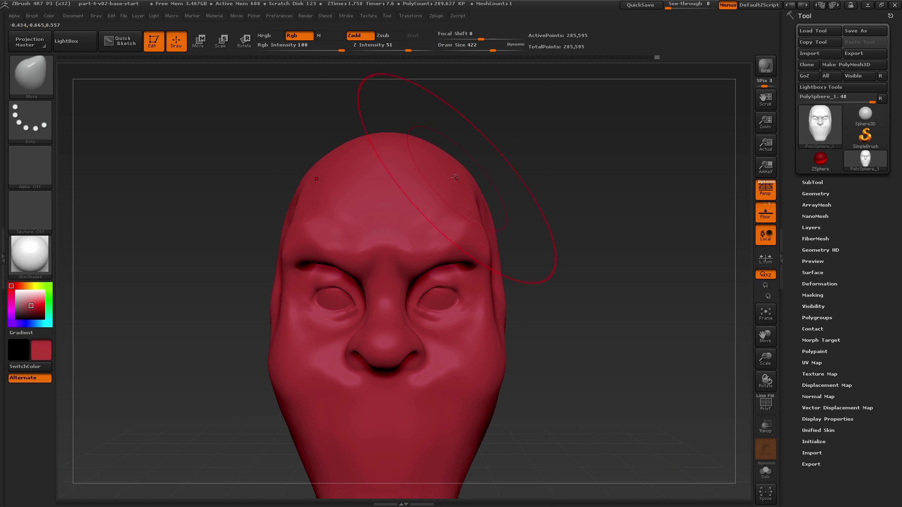
{"action": "mouse_move", "coordinate": [475, 155]}
{"action": "left_mouse_down", "text": "alt"}
{"action": "mouse_move", "coordinate": [457, 127]}
{"action": "mouse_move", "coordinate": [421, 236]}
{"action": "left_mouse_up", "text": "alt"}
Step: Reshape the top and back of the cranium in profile with the Move brush at draw size 585
{"action": "key", "text": "s"}
{"action": "left_click_drag", "start_coordinate": [329, 200], "coordinate": [360, 207]}
{"action": "mouse_move", "coordinate": [409, 188]}
{"action": "left_mouse_down"}
{"action": "mouse_move", "coordinate": [423, 185]}
{"action": "mouse_move", "coordinate": [354, 204]}
{"action": "mouse_move", "coordinate": [533, 306]}
{"action": "mouse_move", "coordinate": [512, 274]}
{"action": "mouse_move", "coordinate": [490, 285]}
{"action": "mouse_move", "coordinate": [574, 244]}
{"action": "left_mouse_up"}
{"action": "key", "text": "s"}
{"action": "mouse_move", "coordinate": [434, 311]}
{"action": "left_mouse_down"}
{"action": "mouse_move", "coordinate": [447, 311]}
{"action": "mouse_move", "coordinate": [460, 275]}
{"action": "left_mouse_up"}
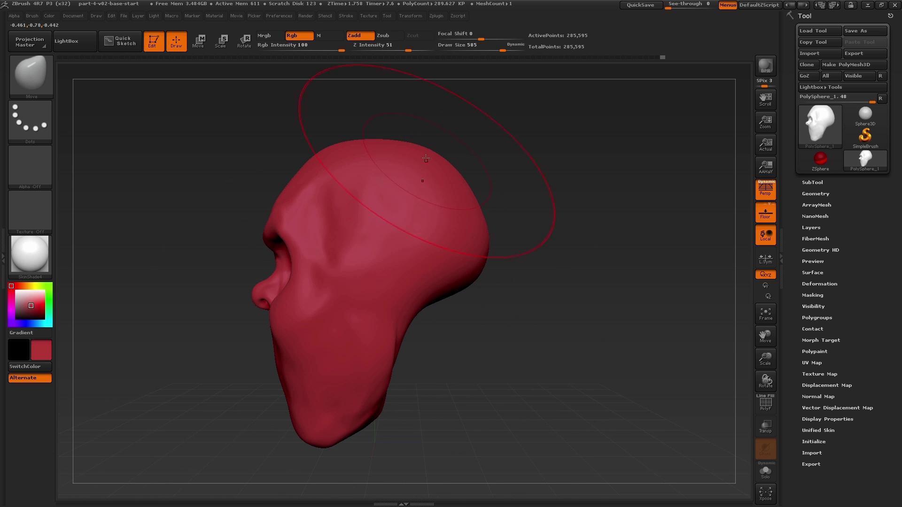
{"action": "left_click_drag", "start_coordinate": [427, 179], "coordinate": [448, 159]}
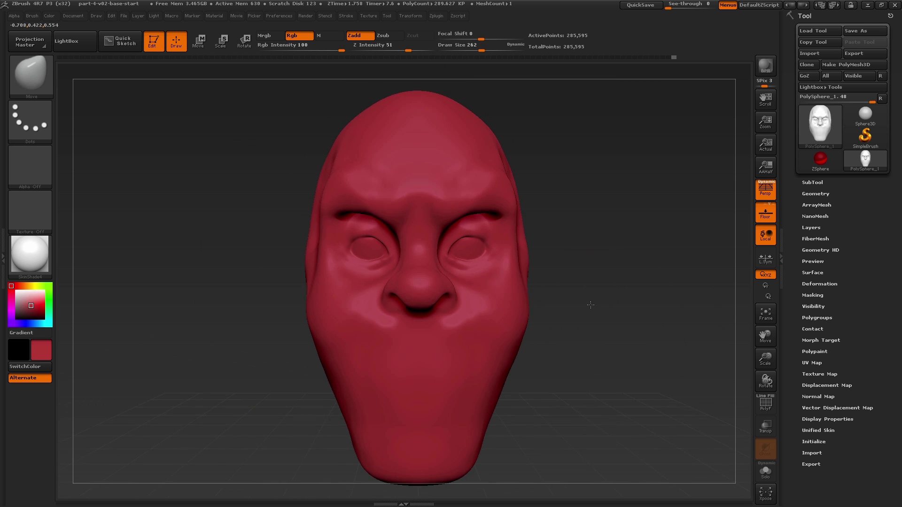
Step: Switch to ClayBuildup and carve a downturned mouth below the nose at draw size 62 and Z intensity 9
{"action": "left_click_drag", "start_coordinate": [587, 316], "coordinate": [593, 310]}
{"action": "key", "text": "b"}
{"action": "key", "text": "c"}
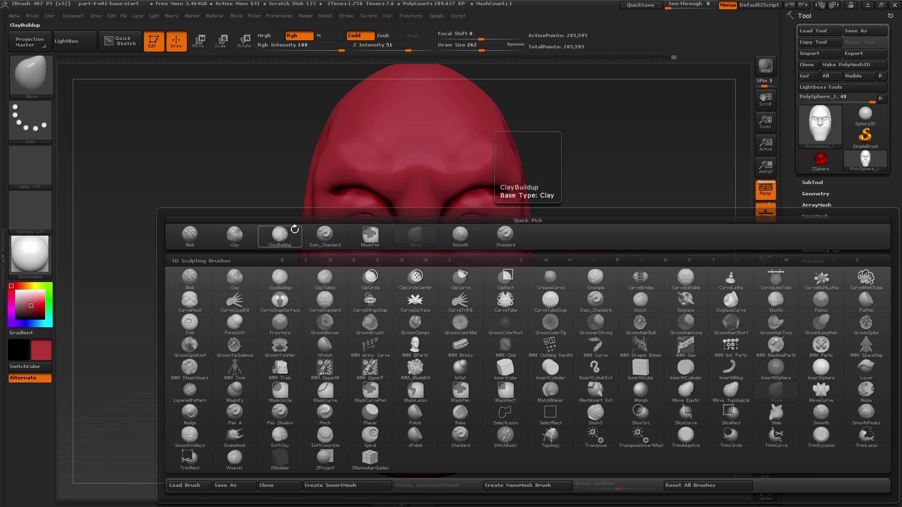
{"action": "key", "text": "b"}
{"action": "left_click_drag", "start_coordinate": [586, 285], "coordinate": [602, 233], "text": "alt"}
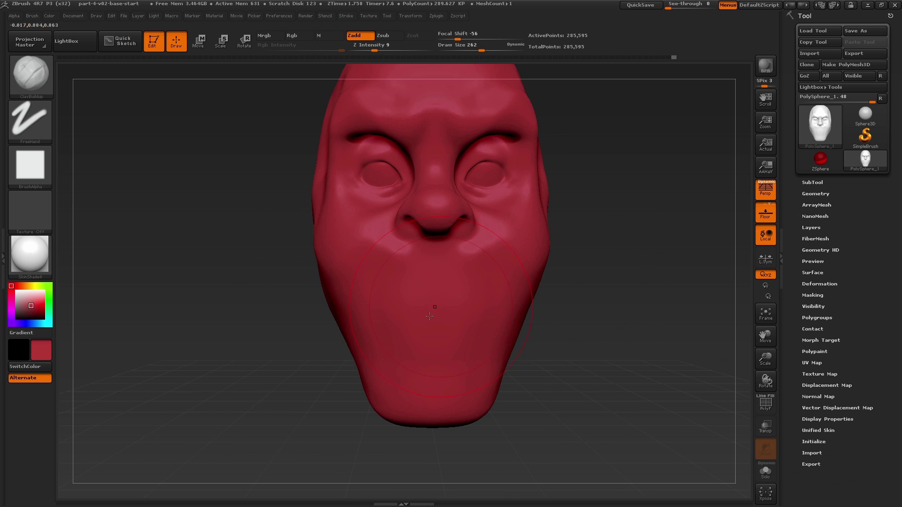
{"action": "right_click_drag", "start_coordinate": [415, 315], "coordinate": [398, 326], "text": "alt"}
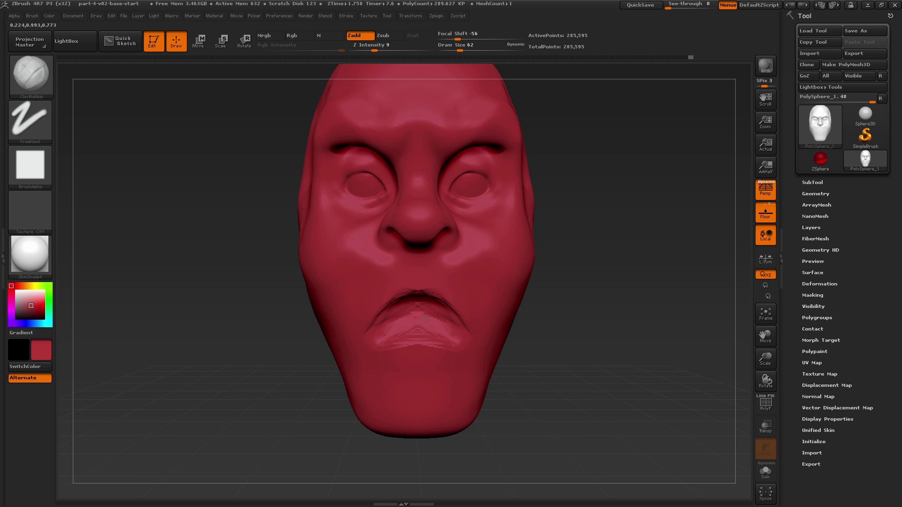
Step: Deepen the mouth cavity beneath the upper lip and work the mouth corner with a smaller ClayBuildup brush
{"action": "right_click_drag", "start_coordinate": [442, 321], "coordinate": [430, 338]}
{"action": "mouse_move", "coordinate": [429, 337]}
{"action": "left_mouse_down"}
{"action": "mouse_move", "coordinate": [438, 326]}
{"action": "mouse_move", "coordinate": [399, 324]}
{"action": "mouse_move", "coordinate": [418, 308]}
{"action": "mouse_move", "coordinate": [361, 351]}
{"action": "left_mouse_up"}
{"action": "key", "text": "s"}
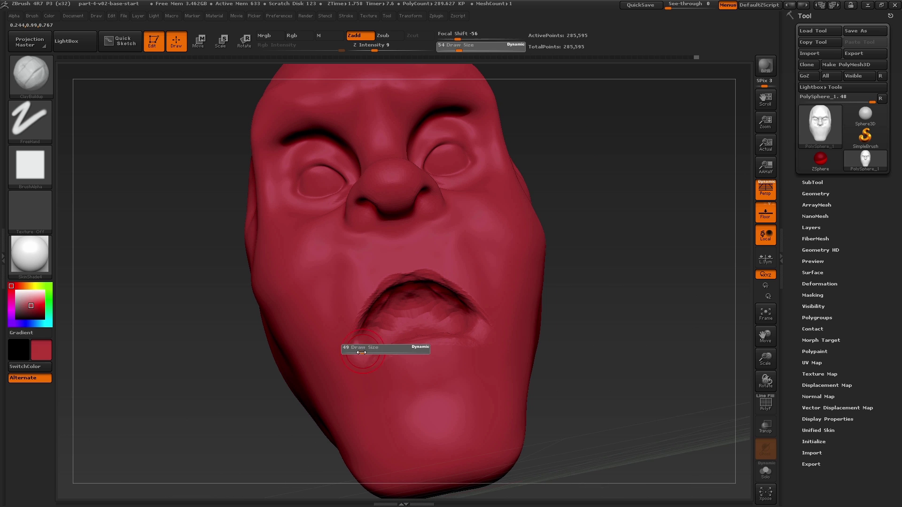
{"action": "left_click_drag", "start_coordinate": [380, 314], "coordinate": [372, 358]}
Step: Build up the lower lip and the form inside the mouth with ClayBuildup at draw size 71
{"action": "right_click_drag", "start_coordinate": [374, 361], "coordinate": [440, 324]}
{"action": "key", "text": "s"}
{"action": "left_click_drag", "start_coordinate": [441, 324], "coordinate": [446, 325]}
{"action": "right_click_drag", "start_coordinate": [423, 315], "coordinate": [459, 314]}
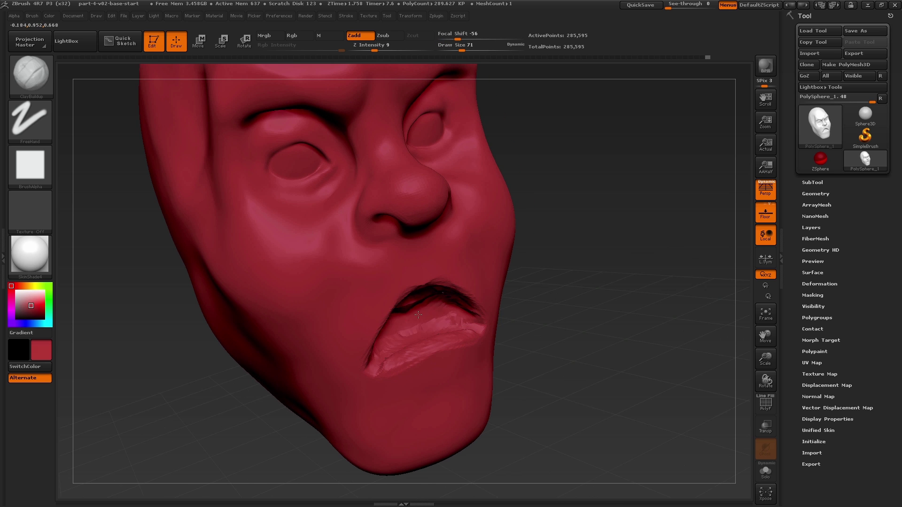
{"action": "left_click_drag", "start_coordinate": [418, 314], "coordinate": [406, 298]}
Step: Smooth the mouth interior, the lower lip and the mouth corners
{"action": "right_click_drag", "start_coordinate": [413, 271], "coordinate": [390, 282]}
{"action": "left_click_drag", "start_coordinate": [408, 286], "coordinate": [390, 301], "text": "shift"}
{"action": "mouse_move", "coordinate": [390, 301]}
{"action": "right_mouse_down"}
{"action": "mouse_move", "coordinate": [380, 294]}
{"action": "mouse_move", "coordinate": [409, 301]}
{"action": "right_mouse_up"}
{"action": "left_click_drag", "start_coordinate": [409, 301], "coordinate": [362, 328], "text": "shift"}
Step: Build up the upper lip and its outer border down to the mouth corners with ClayBuildup at draw sizes 35 to 49
{"action": "right_click_drag", "start_coordinate": [400, 291], "coordinate": [369, 302]}
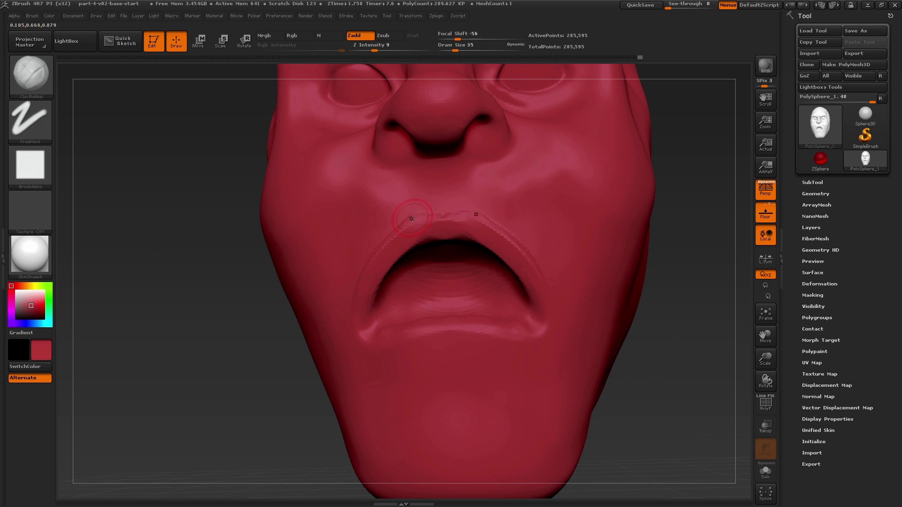
{"action": "right_click_drag", "start_coordinate": [460, 217], "coordinate": [377, 275]}
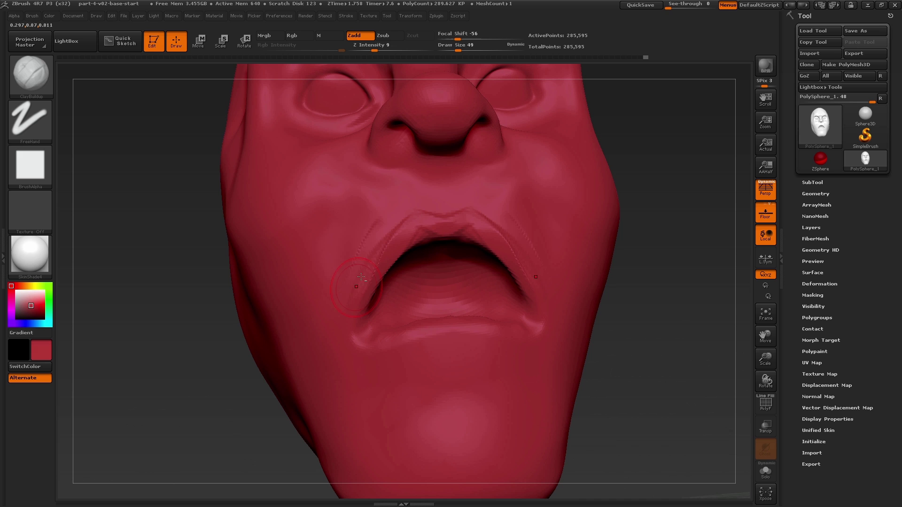
{"action": "left_click_drag", "start_coordinate": [362, 280], "coordinate": [398, 239]}
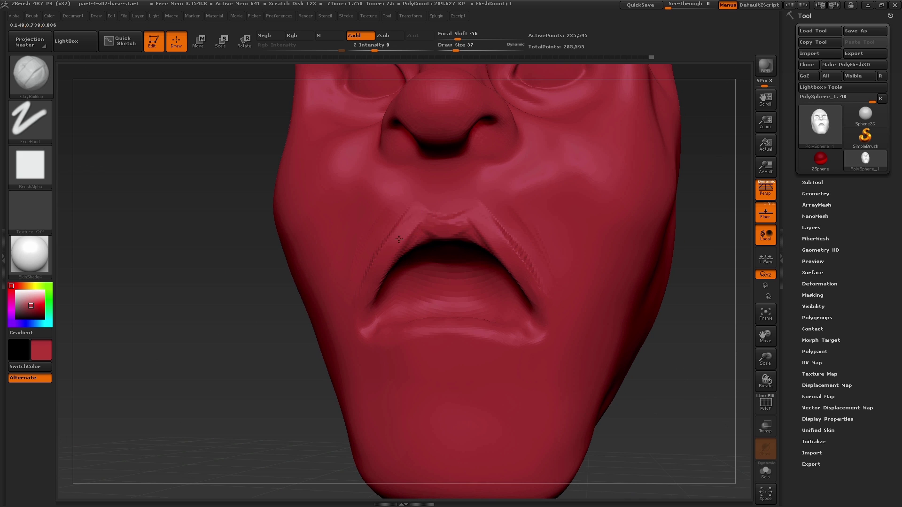
{"action": "left_click_drag", "start_coordinate": [437, 218], "coordinate": [457, 234]}
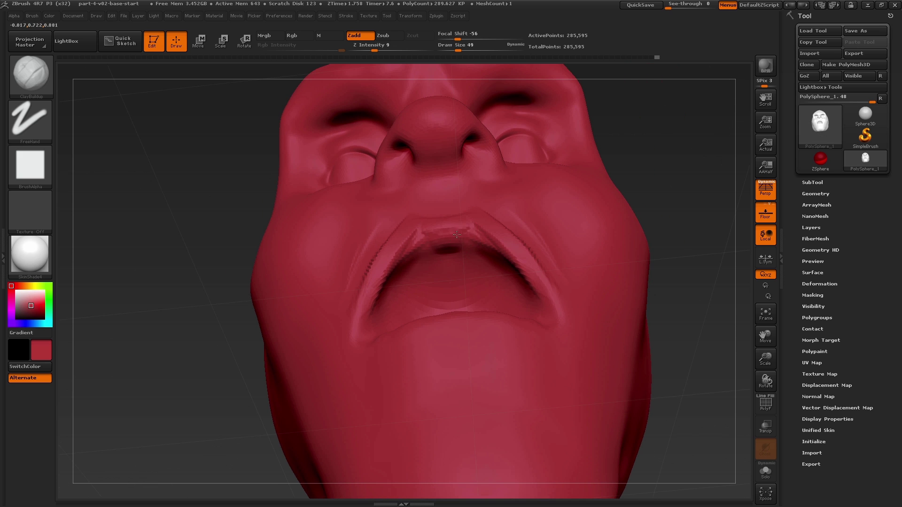
{"action": "mouse_move", "coordinate": [485, 223]}
{"action": "right_mouse_down"}
{"action": "mouse_move", "coordinate": [456, 233]}
{"action": "mouse_move", "coordinate": [471, 243]}
{"action": "right_mouse_up"}
{"action": "mouse_move", "coordinate": [472, 248]}
{"action": "left_mouse_down"}
{"action": "mouse_move", "coordinate": [483, 254]}
{"action": "mouse_move", "coordinate": [469, 276]}
{"action": "mouse_move", "coordinate": [380, 284]}
{"action": "mouse_move", "coordinate": [402, 273]}
{"action": "mouse_move", "coordinate": [407, 255]}
{"action": "mouse_move", "coordinate": [454, 229]}
{"action": "mouse_move", "coordinate": [519, 291]}
{"action": "left_mouse_up"}
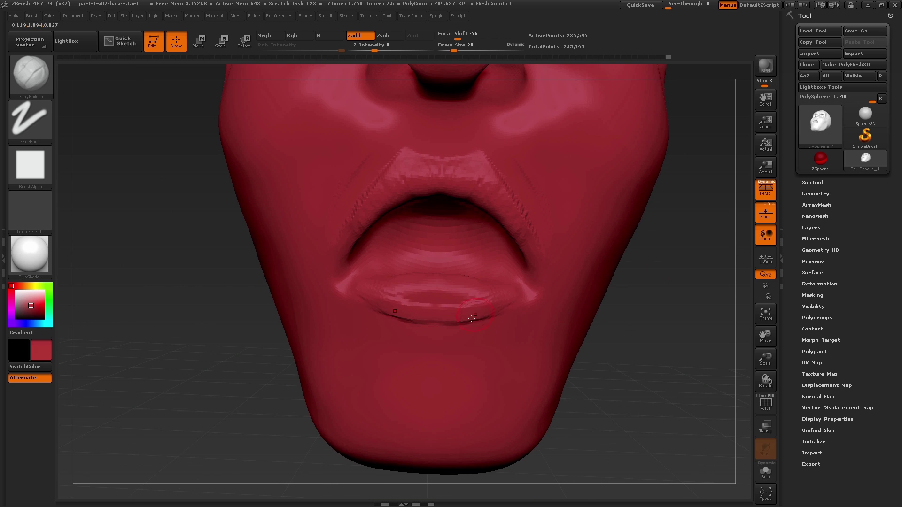
Step: Build up the lower lip and define its lower edge with ClayBuildup at draw sizes 29 and 44
{"action": "mouse_move", "coordinate": [438, 309]}
{"action": "left_mouse_down"}
{"action": "mouse_move", "coordinate": [410, 301]}
{"action": "mouse_move", "coordinate": [431, 300]}
{"action": "left_mouse_up"}
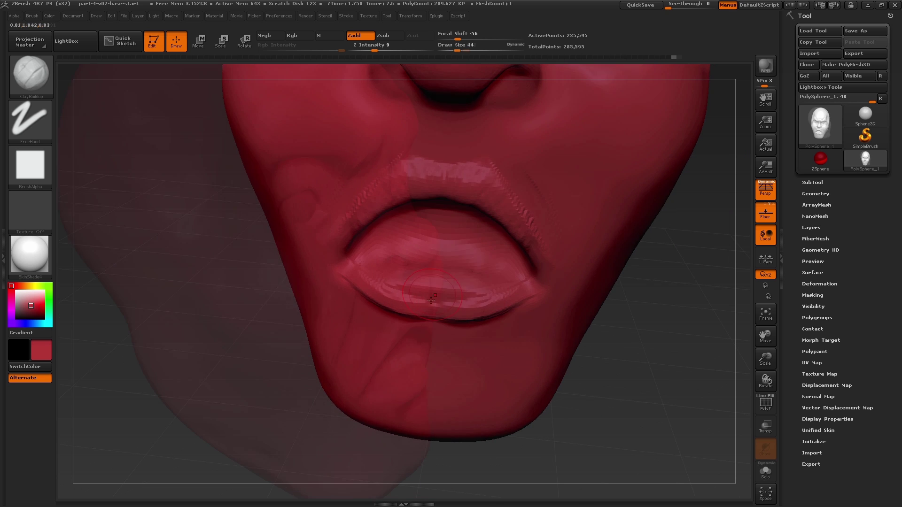
{"action": "left_click_drag", "start_coordinate": [366, 222], "coordinate": [394, 337]}
{"action": "right_click_drag", "start_coordinate": [394, 338], "coordinate": [388, 342]}
{"action": "mouse_move", "coordinate": [306, 399]}
{"action": "right_mouse_down"}
{"action": "mouse_move", "coordinate": [416, 386]}
{"action": "mouse_move", "coordinate": [446, 337]}
{"action": "right_mouse_up"}
Step: Switch to the Move brush and reshape the lips and chin in profile at draw size 187
{"action": "key", "text": "b"}
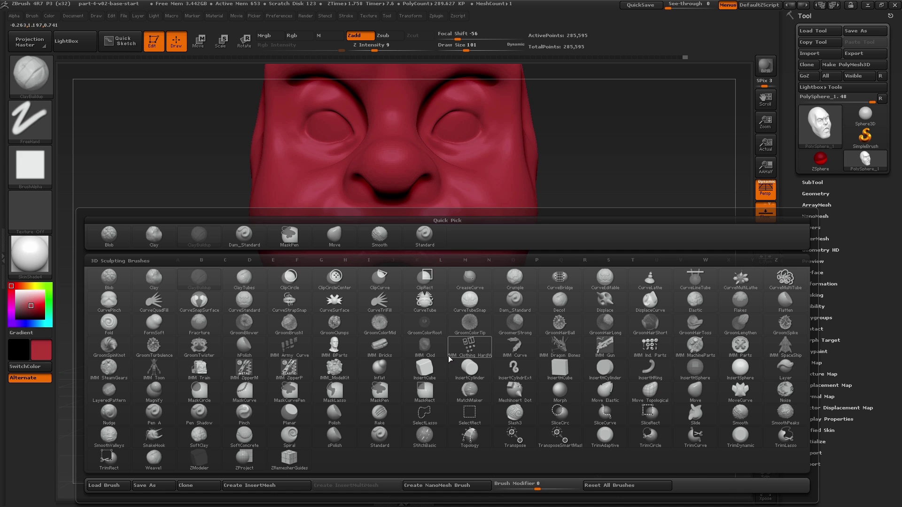
{"action": "left_click", "coordinate": [336, 239]}
{"action": "right_click_drag", "start_coordinate": [376, 339], "coordinate": [479, 326]}
{"action": "mouse_move", "coordinate": [479, 326]}
{"action": "left_mouse_down"}
{"action": "mouse_move", "coordinate": [429, 264]}
{"action": "mouse_move", "coordinate": [416, 267]}
{"action": "mouse_move", "coordinate": [419, 250]}
{"action": "mouse_move", "coordinate": [474, 207]}
{"action": "mouse_move", "coordinate": [457, 348]}
{"action": "mouse_move", "coordinate": [443, 317]}
{"action": "mouse_move", "coordinate": [463, 327]}
{"action": "mouse_move", "coordinate": [465, 312]}
{"action": "mouse_move", "coordinate": [392, 389]}
{"action": "left_mouse_up"}
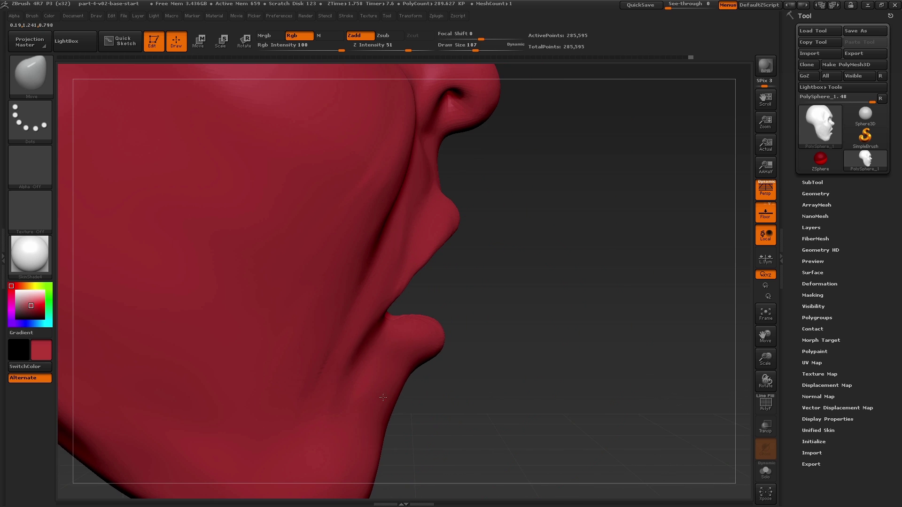
{"action": "key", "text": "s"}
{"action": "left_click_drag", "start_coordinate": [422, 353], "coordinate": [436, 352]}
{"action": "mouse_move", "coordinate": [436, 352]}
{"action": "right_mouse_down", "text": "ctrl"}
{"action": "mouse_move", "coordinate": [398, 352]}
{"action": "mouse_move", "coordinate": [375, 331]}
{"action": "right_mouse_up", "text": "ctrl"}
Step: Reshape the open mouth and surrounding cheeks with a larger Move brush at draw size 324, and smooth the cheek
{"action": "key", "text": "s"}
{"action": "mouse_move", "coordinate": [373, 331]}
{"action": "left_mouse_down"}
{"action": "mouse_move", "coordinate": [391, 331]}
{"action": "mouse_move", "coordinate": [403, 286]}
{"action": "mouse_move", "coordinate": [470, 235]}
{"action": "mouse_move", "coordinate": [517, 303]}
{"action": "left_mouse_up"}
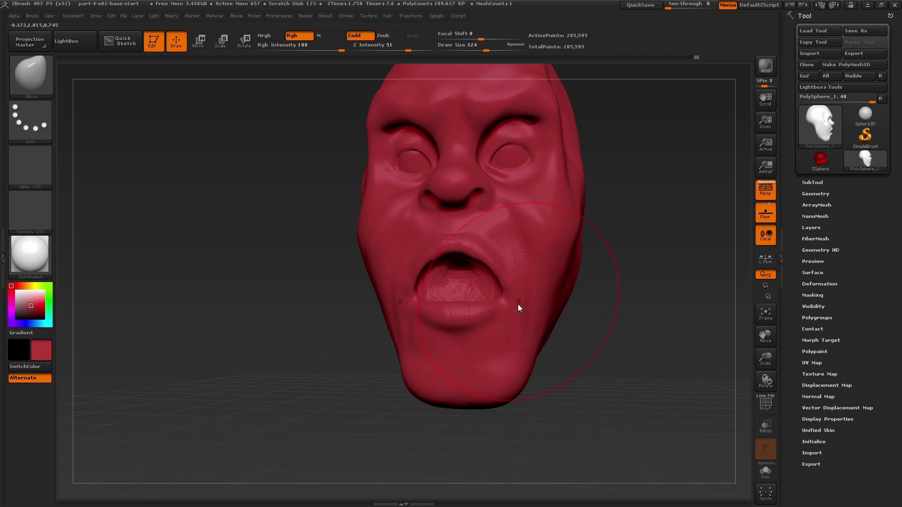
{"action": "left_click_drag", "start_coordinate": [488, 265], "coordinate": [472, 257]}
{"action": "mouse_move", "coordinate": [472, 257]}
{"action": "right_mouse_down"}
{"action": "mouse_move", "coordinate": [458, 242]}
{"action": "mouse_move", "coordinate": [440, 255]}
{"action": "mouse_move", "coordinate": [384, 231]}
{"action": "right_mouse_up"}
{"action": "key", "text": "s"}
{"action": "left_click_drag", "start_coordinate": [383, 231], "coordinate": [388, 231]}
{"action": "left_click_drag", "start_coordinate": [416, 265], "coordinate": [425, 263]}
{"action": "right_click_drag", "start_coordinate": [426, 263], "coordinate": [371, 278]}
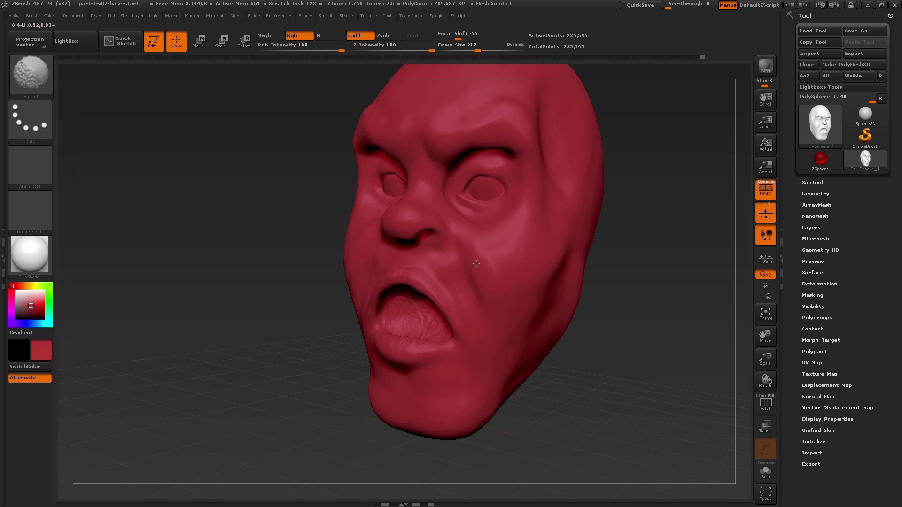
{"action": "right_click_drag", "start_coordinate": [371, 277], "coordinate": [439, 305]}
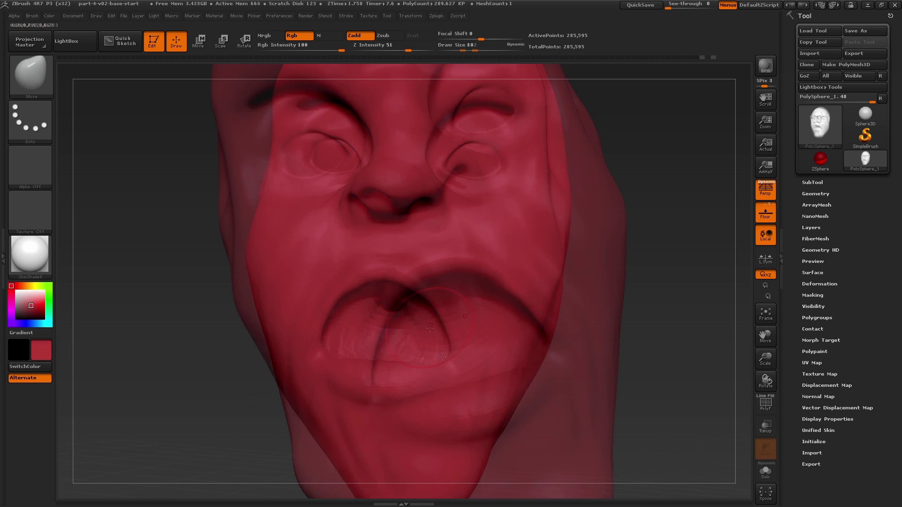
Step: Switch to ClayBuildup and build up the inner edge of the upper lip at draw sizes 31 and 44
{"action": "key", "text": "b"}
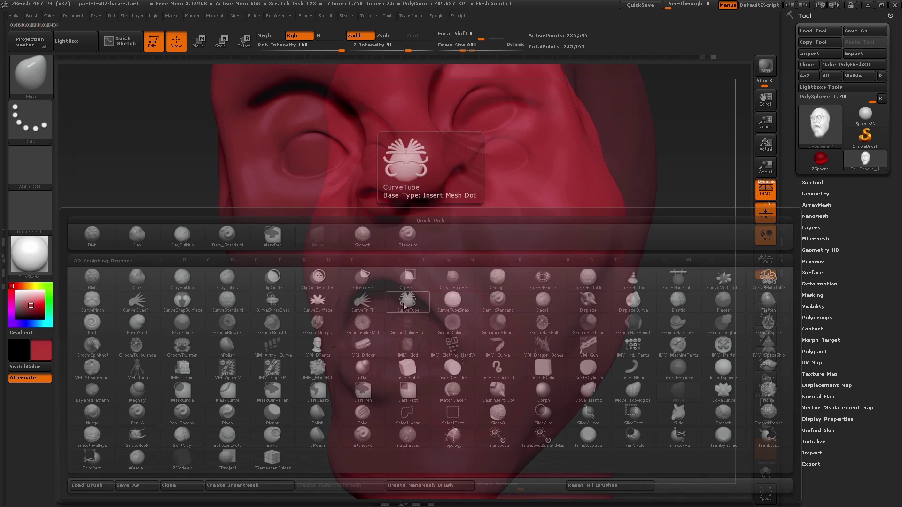
{"action": "left_click", "coordinate": [183, 236]}
{"action": "mouse_move", "coordinate": [465, 333]}
{"action": "right_mouse_down"}
{"action": "mouse_move", "coordinate": [389, 304]}
{"action": "mouse_move", "coordinate": [376, 324]}
{"action": "right_mouse_up"}
{"action": "key", "text": "s"}
{"action": "left_click_drag", "start_coordinate": [371, 350], "coordinate": [363, 352]}
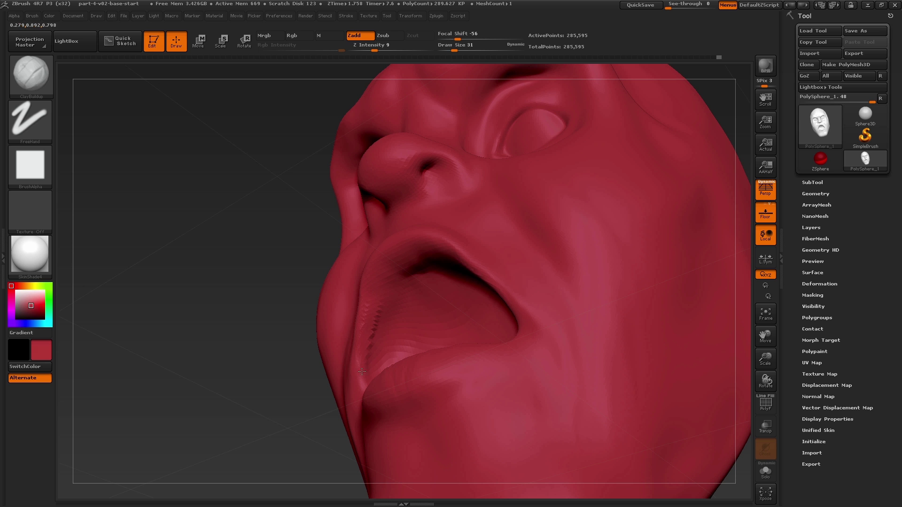
{"action": "left_click_drag", "start_coordinate": [392, 277], "coordinate": [371, 327]}
{"action": "key", "text": "bracketright"}
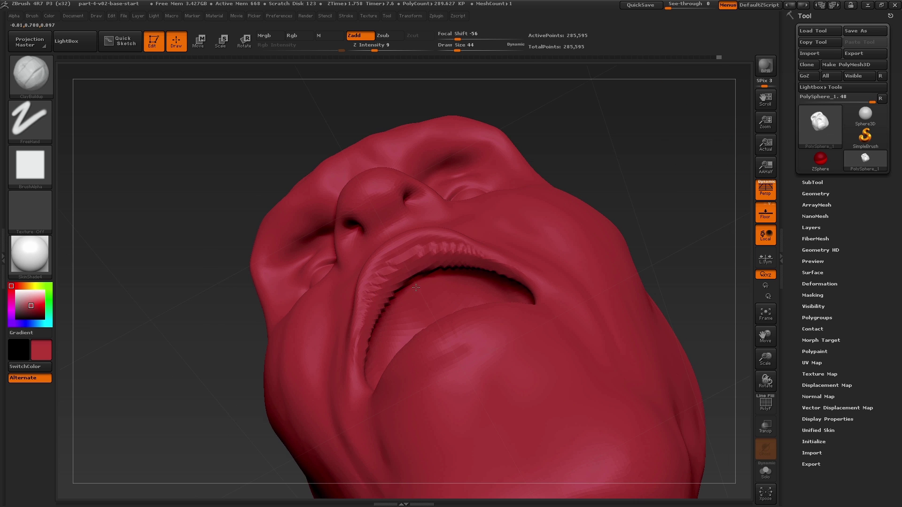
Step: Thicken the upper lip toward the mouth corner from below with ClayBuildup at draw size 44
{"action": "right_click_drag", "start_coordinate": [415, 288], "coordinate": [403, 324]}
{"action": "left_click_drag", "start_coordinate": [387, 270], "coordinate": [418, 243]}
{"action": "mouse_move", "coordinate": [418, 242]}
{"action": "right_mouse_down"}
{"action": "mouse_move", "coordinate": [388, 253]}
{"action": "mouse_move", "coordinate": [437, 240]}
{"action": "right_mouse_up"}
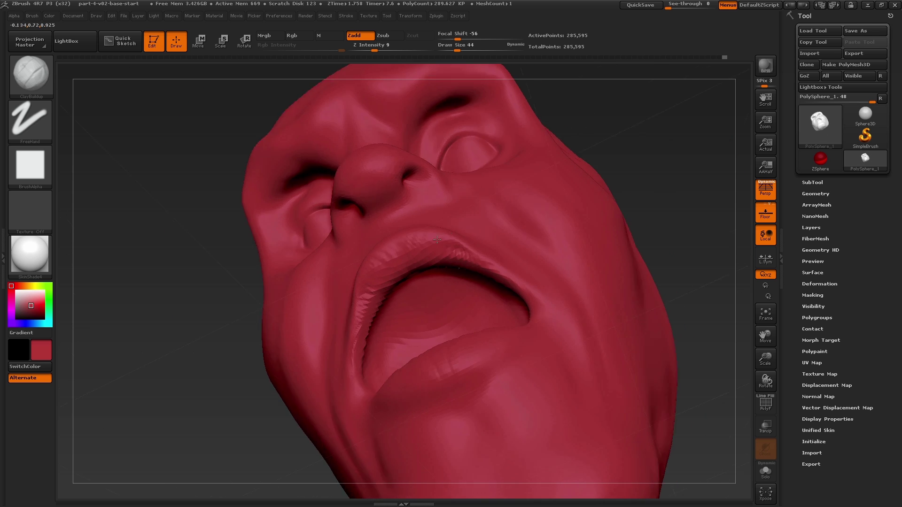
{"action": "mouse_move", "coordinate": [437, 239]}
{"action": "left_mouse_down"}
{"action": "mouse_move", "coordinate": [446, 244]}
{"action": "mouse_move", "coordinate": [378, 294]}
{"action": "left_mouse_up"}
{"action": "right_click_drag", "start_coordinate": [404, 282], "coordinate": [389, 263]}
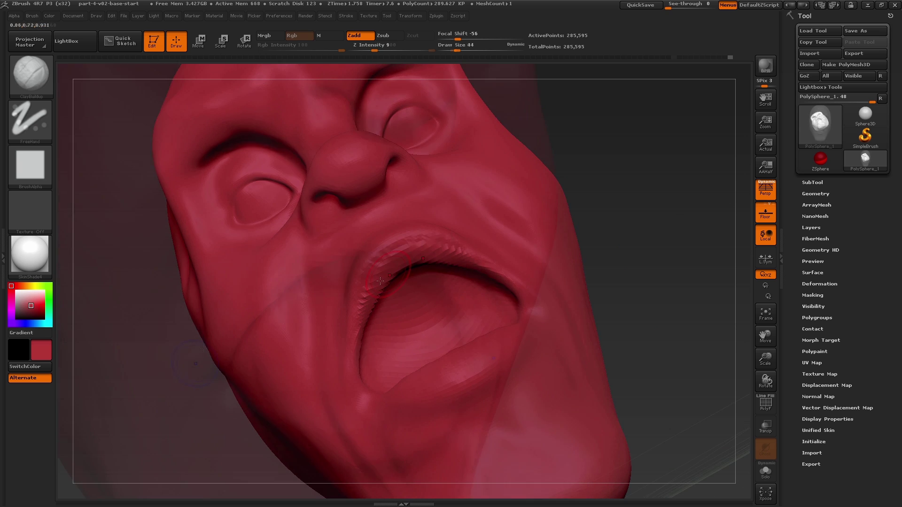
{"action": "right_click_drag", "start_coordinate": [329, 399], "coordinate": [317, 378]}
{"action": "right_click_drag", "start_coordinate": [317, 378], "coordinate": [310, 364]}
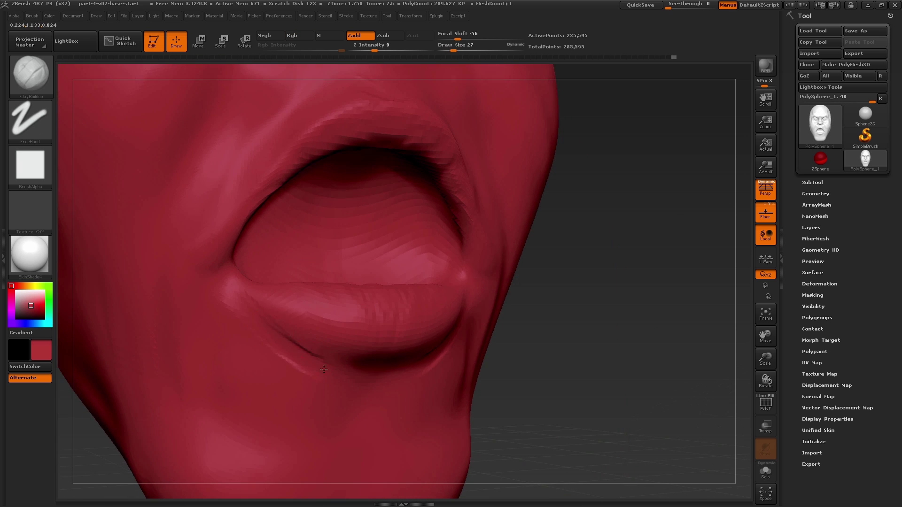
Step: Define the rim beneath the lower lip and fill out the lip with small ClayBuildup strokes at draw sizes 13 to 27
{"action": "left_click_drag", "start_coordinate": [324, 369], "coordinate": [547, 288]}
{"action": "key", "text": "bracketleft"}
{"action": "key", "text": "bracketleft"}
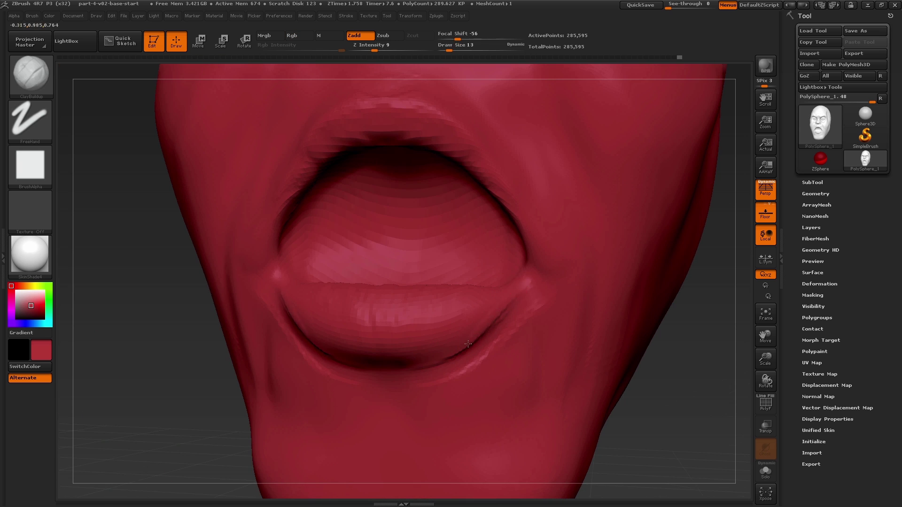
{"action": "right_click_drag", "start_coordinate": [413, 340], "coordinate": [424, 351]}
{"action": "key", "text": "bracketright"}
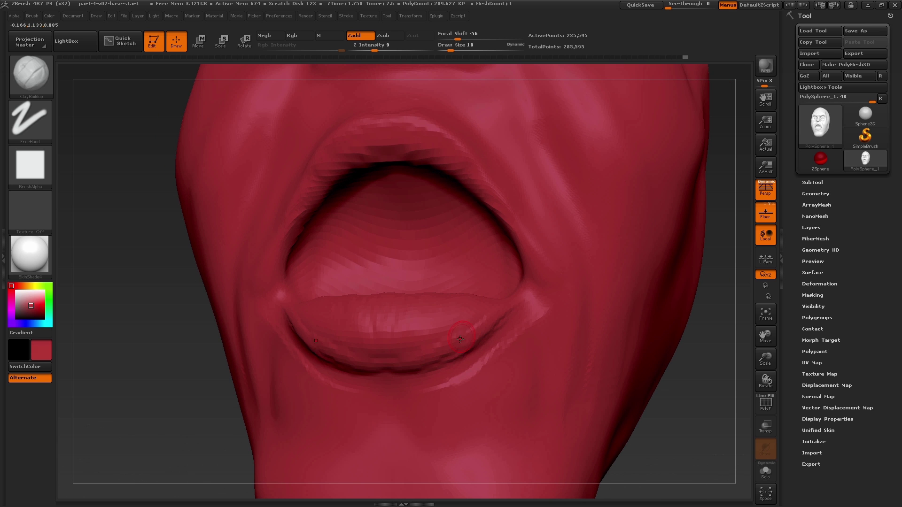
Step: Smooth the lower lip, the upper lip and the skin around the mouth
{"action": "right_click_drag", "start_coordinate": [466, 304], "coordinate": [472, 317], "text": "shift"}
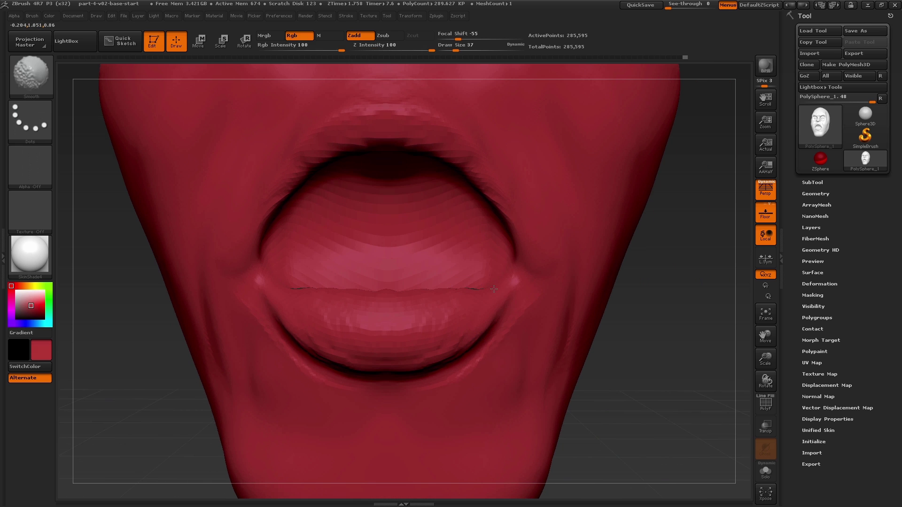
{"action": "key", "text": "bracketleft"}
{"action": "key", "text": "bracketleft"}
{"action": "right_click_drag", "start_coordinate": [481, 282], "coordinate": [485, 300]}
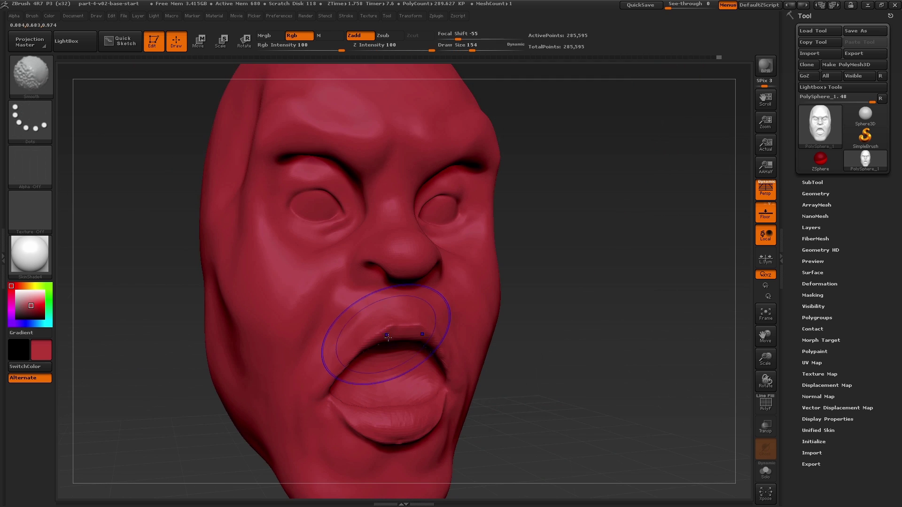
{"action": "mouse_move", "coordinate": [413, 435]}
{"action": "right_mouse_down", "text": "alt"}
{"action": "mouse_move", "coordinate": [427, 358]}
{"action": "mouse_move", "coordinate": [458, 301]}
{"action": "right_mouse_up", "text": "alt"}
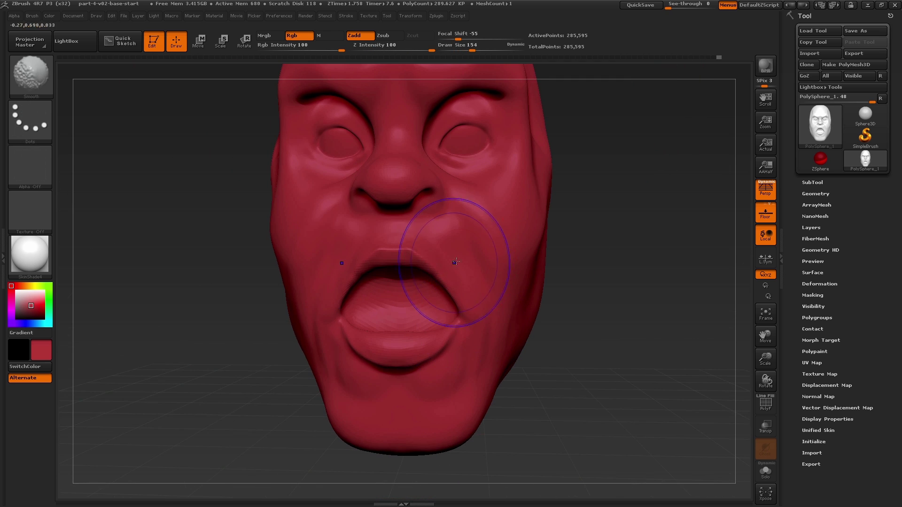
{"action": "mouse_move", "coordinate": [460, 264]}
{"action": "right_mouse_down"}
{"action": "mouse_move", "coordinate": [466, 295]}
{"action": "mouse_move", "coordinate": [434, 282]}
{"action": "mouse_move", "coordinate": [446, 296]}
{"action": "right_mouse_up"}
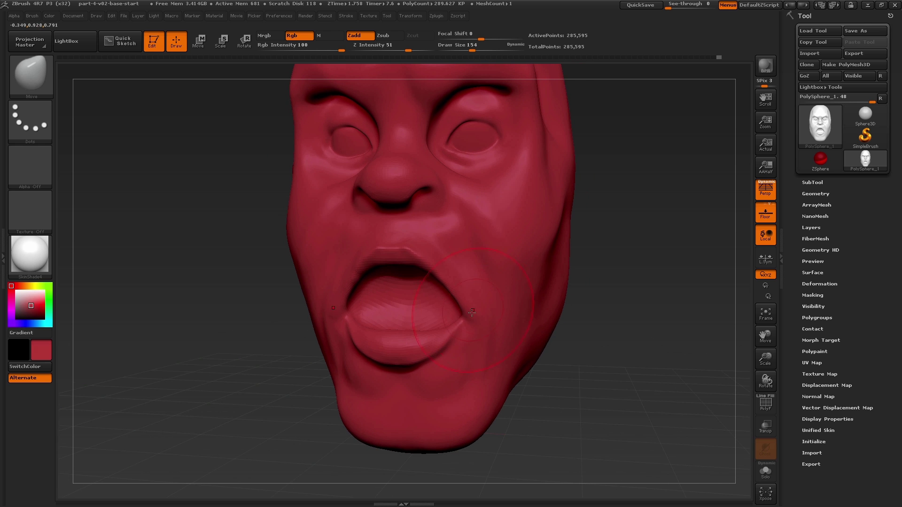
Step: Adjust the mouth corners and the upper lip with the Move brush
{"action": "key", "text": "s"}
{"action": "left_click_drag", "start_coordinate": [473, 325], "coordinate": [478, 325]}
{"action": "left_click_drag", "start_coordinate": [425, 263], "coordinate": [425, 275]}
{"action": "right_click_drag", "start_coordinate": [425, 275], "coordinate": [465, 265]}
{"action": "left_click_drag", "start_coordinate": [428, 249], "coordinate": [429, 265]}
Step: Raise the inner brows and lower the outer brows into a worried expression with the Move brush at draw size 245
{"action": "mouse_move", "coordinate": [463, 155]}
{"action": "right_mouse_down", "text": "shift"}
{"action": "mouse_move", "coordinate": [442, 143]}
{"action": "mouse_move", "coordinate": [428, 263]}
{"action": "mouse_move", "coordinate": [413, 242]}
{"action": "right_mouse_up", "text": "shift"}
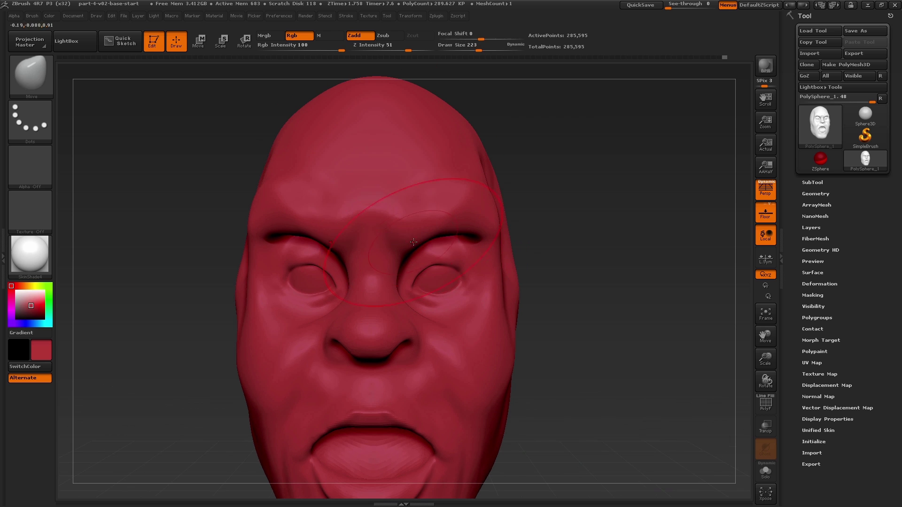
{"action": "left_click_drag", "start_coordinate": [404, 241], "coordinate": [404, 226]}
{"action": "key", "text": "s"}
{"action": "mouse_move", "coordinate": [465, 214]}
{"action": "left_mouse_down"}
{"action": "mouse_move", "coordinate": [482, 222]}
{"action": "mouse_move", "coordinate": [479, 238]}
{"action": "left_mouse_up"}
{"action": "left_click_drag", "start_coordinate": [399, 214], "coordinate": [401, 218]}
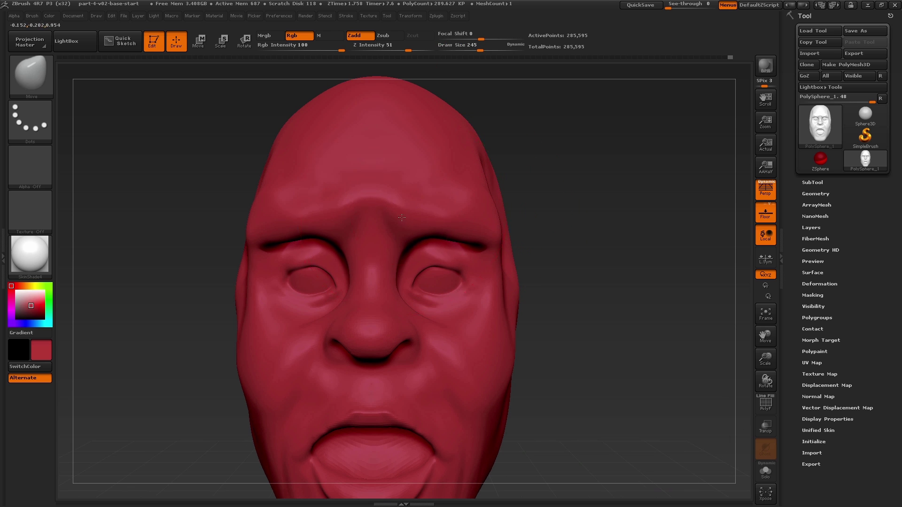
{"action": "right_click_drag", "start_coordinate": [463, 208], "coordinate": [456, 254]}
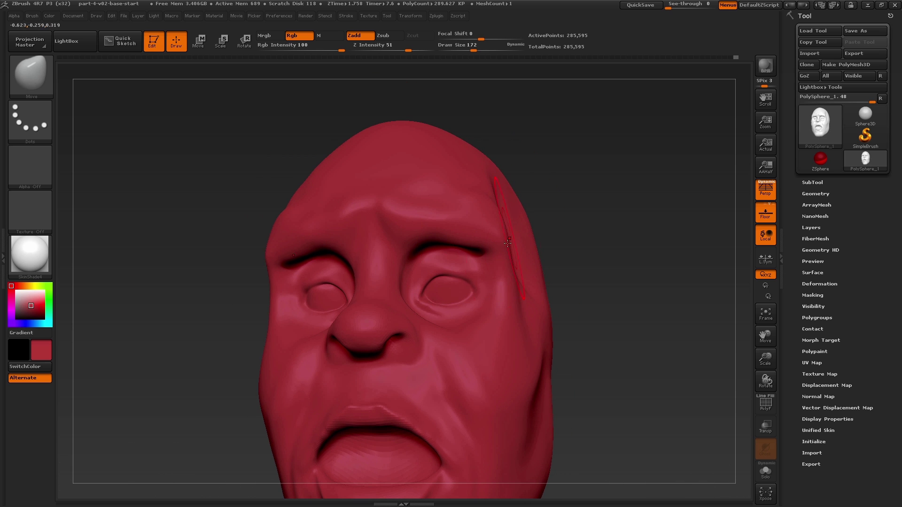
{"action": "right_click_drag", "start_coordinate": [496, 211], "coordinate": [464, 296]}
Step: Switch to ClayBuildup and build up the brow ridges and forehead folds at draw size 80
{"action": "key", "text": "b"}
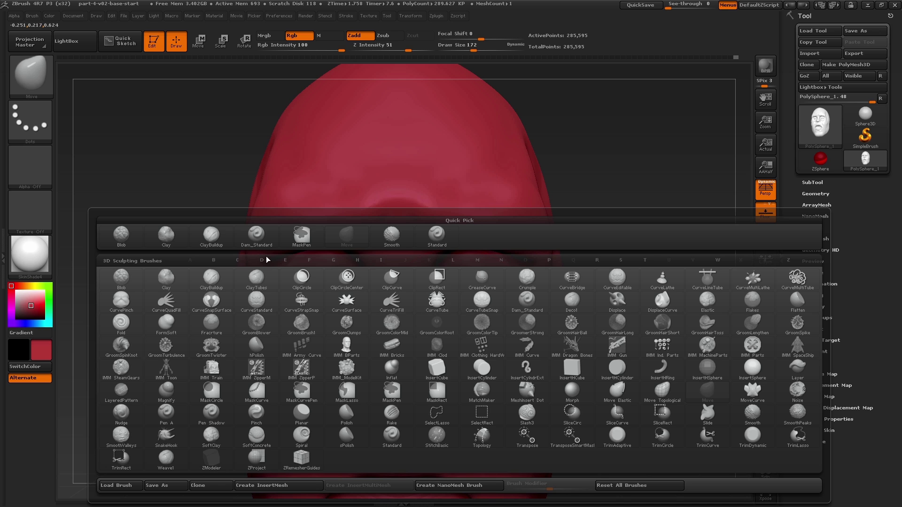
{"action": "left_click", "coordinate": [266, 254]}
{"action": "right_click_drag", "start_coordinate": [356, 237], "coordinate": [260, 289]}
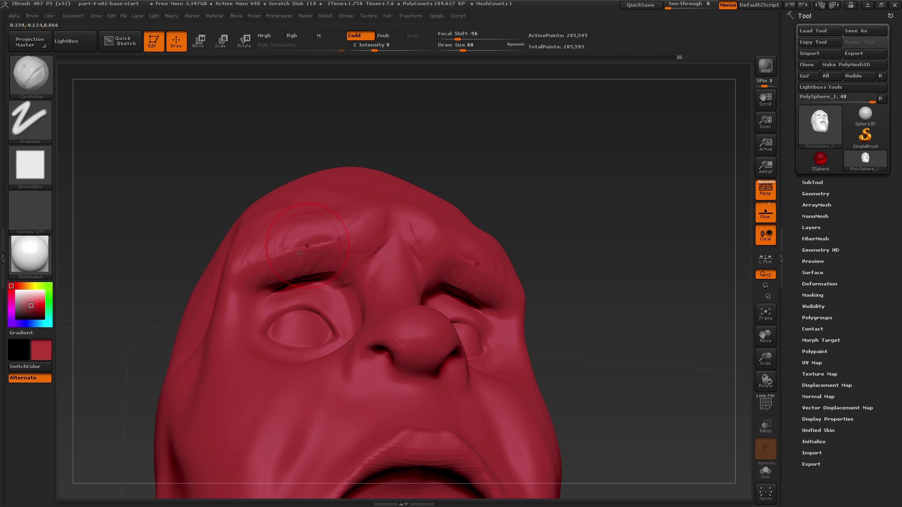
{"action": "right_click_drag", "start_coordinate": [350, 233], "coordinate": [254, 277]}
{"action": "right_click_drag", "start_coordinate": [355, 247], "coordinate": [364, 194]}
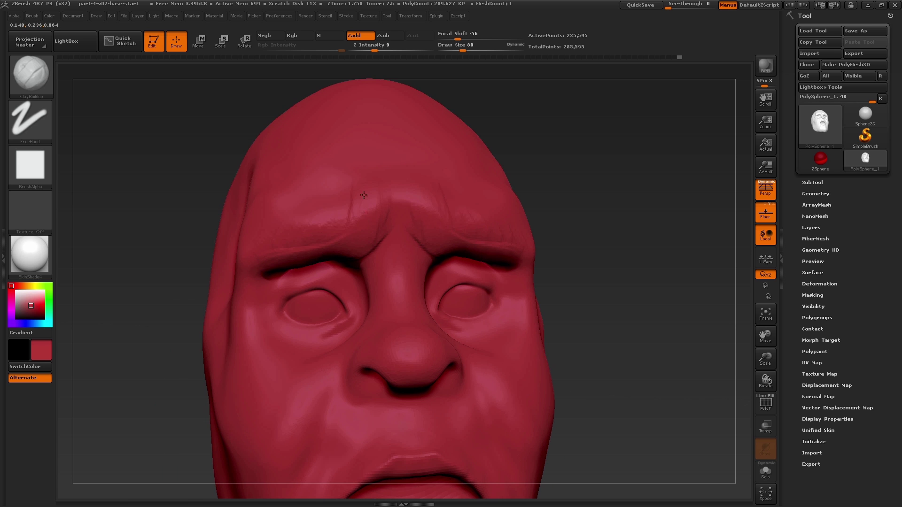
{"action": "right_click_drag", "start_coordinate": [262, 258], "coordinate": [343, 215]}
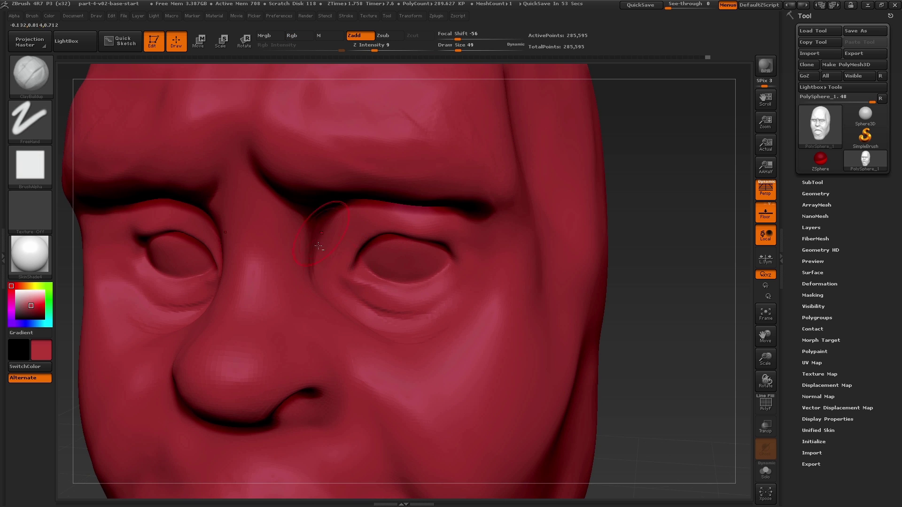
Step: Refine the eye sockets, eyelids and inner eye area with ClayBuildup at draw sizes 49 and 31, smoothing the transitions
{"action": "right_click_drag", "start_coordinate": [318, 246], "coordinate": [305, 212]}
{"action": "right_click_drag", "start_coordinate": [327, 296], "coordinate": [372, 309]}
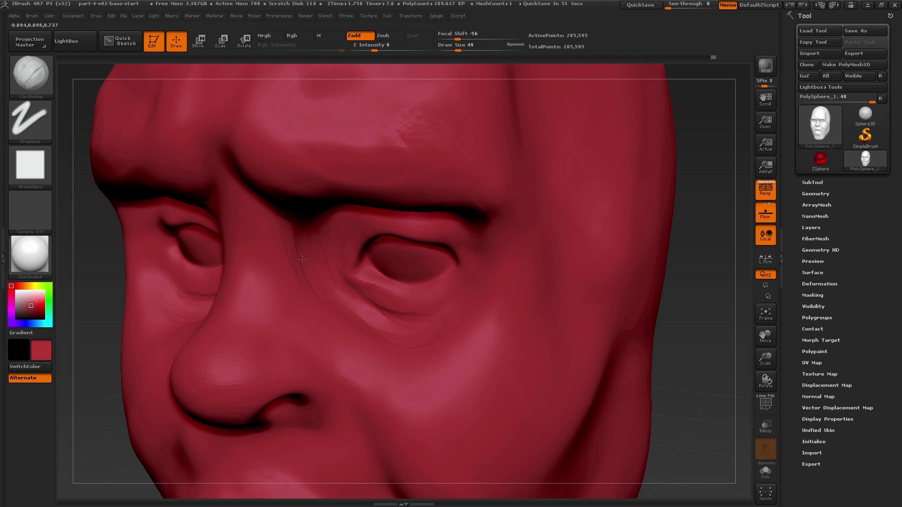
{"action": "right_click_drag", "start_coordinate": [332, 265], "coordinate": [322, 282]}
{"action": "left_click_drag", "start_coordinate": [322, 282], "coordinate": [359, 240], "text": "shift"}
{"action": "mouse_move", "coordinate": [287, 270]}
{"action": "right_mouse_down"}
{"action": "mouse_move", "coordinate": [320, 238]}
{"action": "mouse_move", "coordinate": [362, 221]}
{"action": "mouse_move", "coordinate": [326, 235]}
{"action": "right_mouse_up"}
{"action": "key", "text": "s"}
{"action": "left_click_drag", "start_coordinate": [314, 263], "coordinate": [311, 263]}
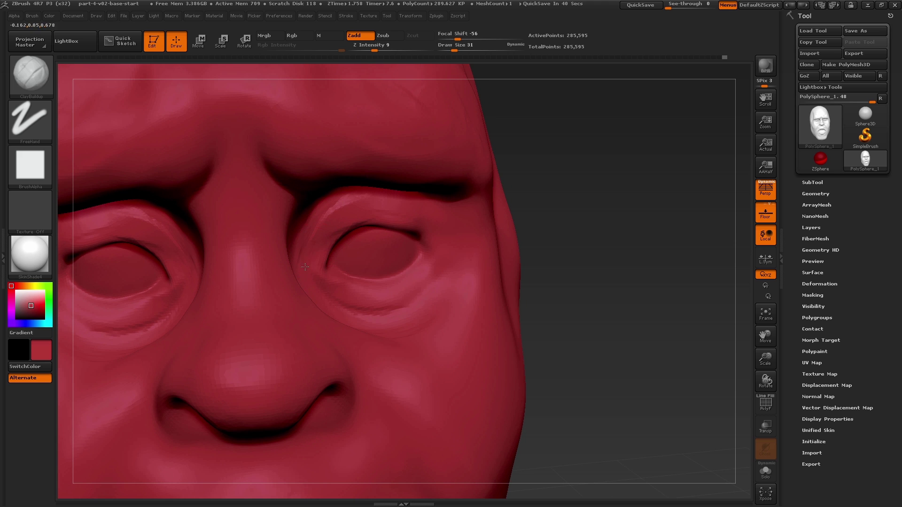
{"action": "mouse_move", "coordinate": [295, 260]}
{"action": "right_mouse_down"}
{"action": "mouse_move", "coordinate": [389, 173]}
{"action": "mouse_move", "coordinate": [513, 321]}
{"action": "right_mouse_up"}
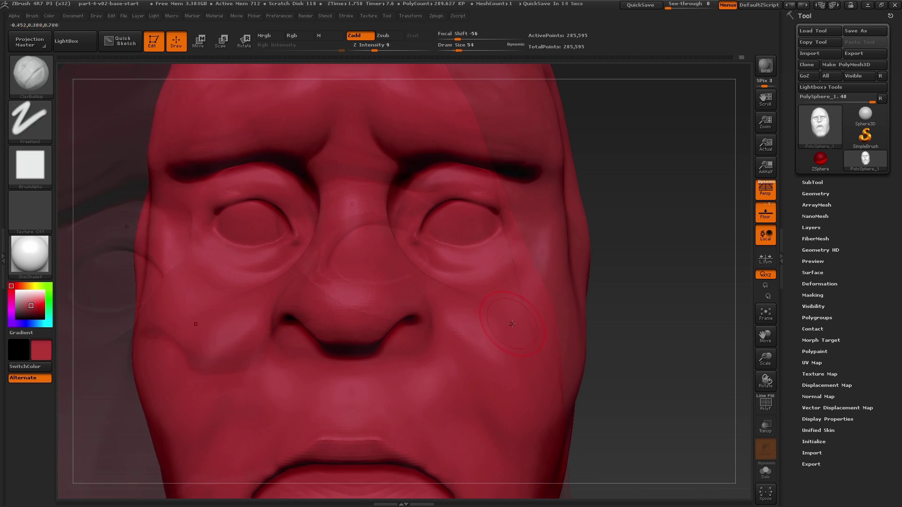
Step: Switch to Dam_Standard and carve creases under the eyes, running outward from the inner corners
{"action": "key", "text": "b"}
{"action": "left_click", "coordinate": [314, 233]}
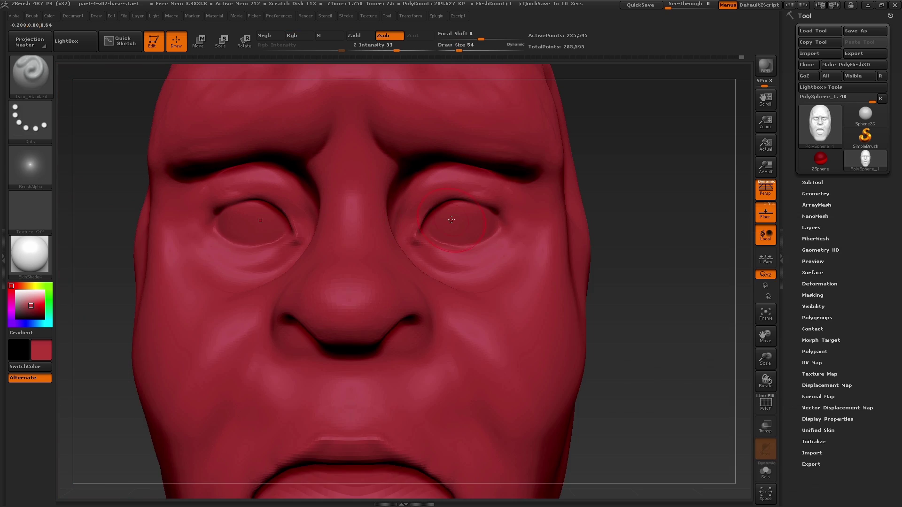
{"action": "right_click_drag", "start_coordinate": [450, 220], "coordinate": [498, 257], "text": "ctrl"}
{"action": "key", "text": "s"}
{"action": "left_click_drag", "start_coordinate": [399, 232], "coordinate": [389, 232]}
{"action": "right_click_drag", "start_coordinate": [422, 224], "coordinate": [396, 234]}
{"action": "key", "text": "s"}
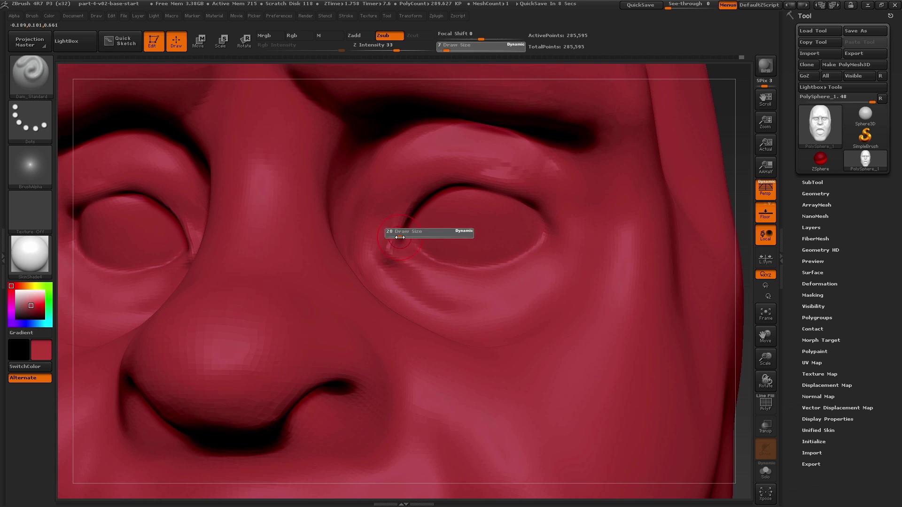
{"action": "left_click_drag", "start_coordinate": [400, 235], "coordinate": [393, 236]}
{"action": "left_click_drag", "start_coordinate": [434, 307], "coordinate": [508, 329]}
{"action": "key", "text": "shift"}
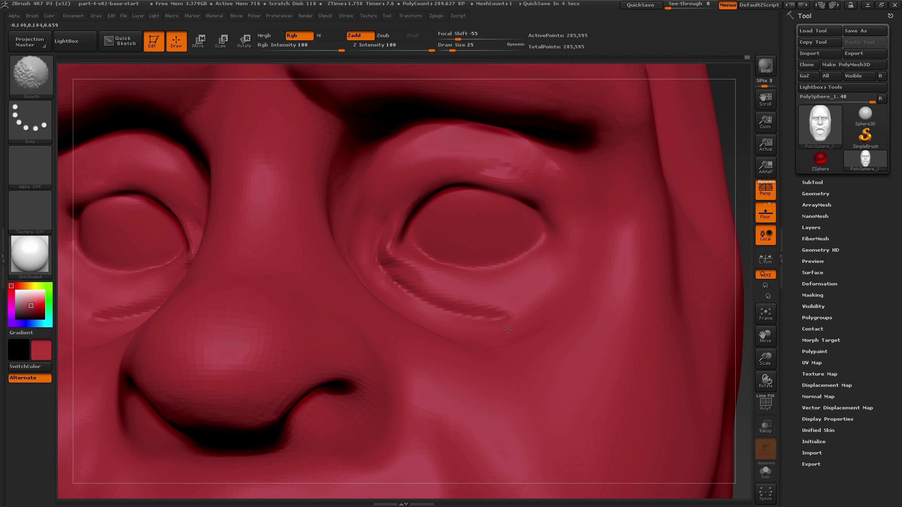
Step: Smooth the upper eyelid fold and cut a sharper upper lid line to the outer eye corner with Dam_Standard at draw size 23
{"action": "right_click_drag", "start_coordinate": [379, 280], "coordinate": [361, 336], "text": "alt"}
{"action": "right_click_drag", "start_coordinate": [346, 284], "coordinate": [356, 287]}
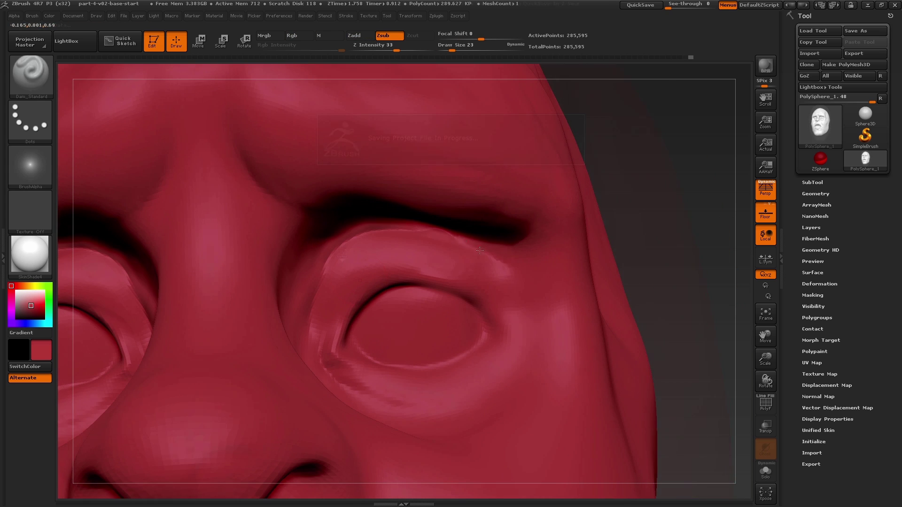
{"action": "key", "text": "shift"}
{"action": "left_click_drag", "start_coordinate": [437, 241], "coordinate": [351, 250], "text": "shift"}
{"action": "mouse_move", "coordinate": [357, 253]}
{"action": "right_mouse_down"}
{"action": "mouse_move", "coordinate": [310, 258]}
{"action": "mouse_move", "coordinate": [310, 301]}
{"action": "right_mouse_up"}
{"action": "left_click_drag", "start_coordinate": [291, 315], "coordinate": [306, 282]}
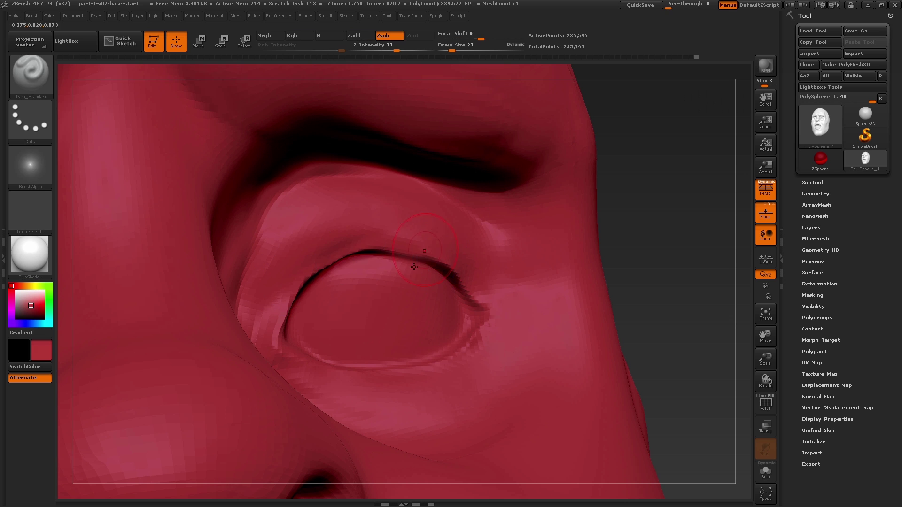
{"action": "key", "text": "shift"}
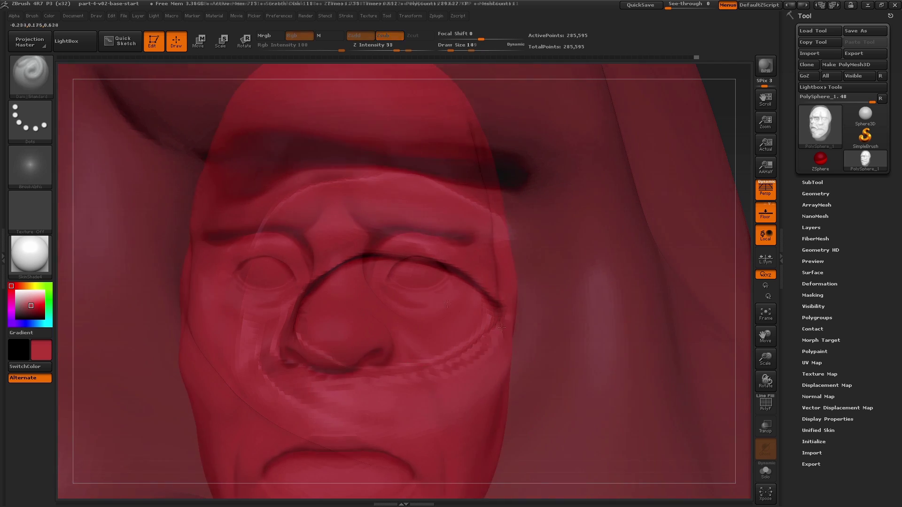
Step: Switch to the Standard brush and sculpt recessed irises with raised pupils into the eyeballs at draw size 23
{"action": "mouse_move", "coordinate": [504, 300]}
{"action": "right_mouse_down", "text": "alt"}
{"action": "mouse_move", "coordinate": [507, 283]}
{"action": "mouse_move", "coordinate": [502, 318]}
{"action": "right_mouse_up", "text": "alt"}
{"action": "key", "text": "b"}
{"action": "left_click", "coordinate": [478, 237]}
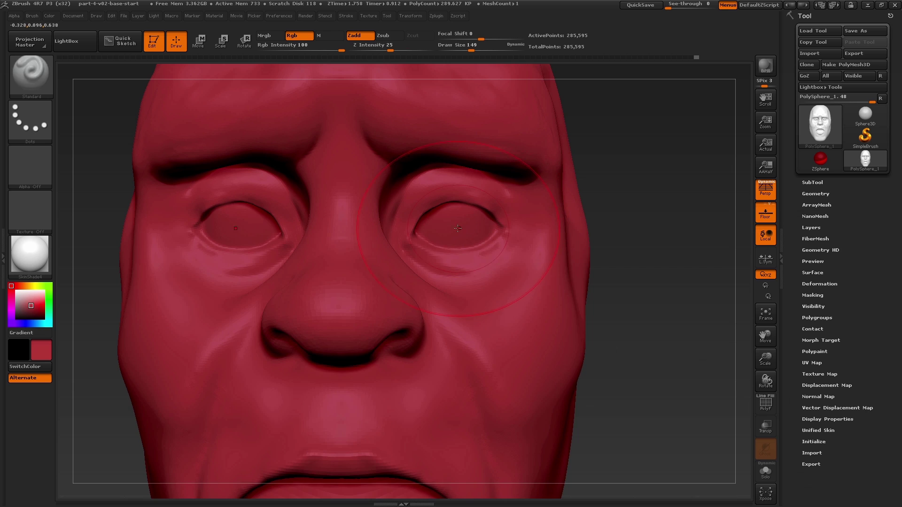
{"action": "right_click_drag", "start_coordinate": [455, 202], "coordinate": [457, 240], "text": "ctrl"}
{"action": "key", "text": "s"}
{"action": "mouse_move", "coordinate": [457, 239]}
{"action": "left_mouse_down"}
{"action": "mouse_move", "coordinate": [441, 239]}
{"action": "mouse_move", "coordinate": [452, 239]}
{"action": "left_mouse_up"}
{"action": "key", "text": "["}
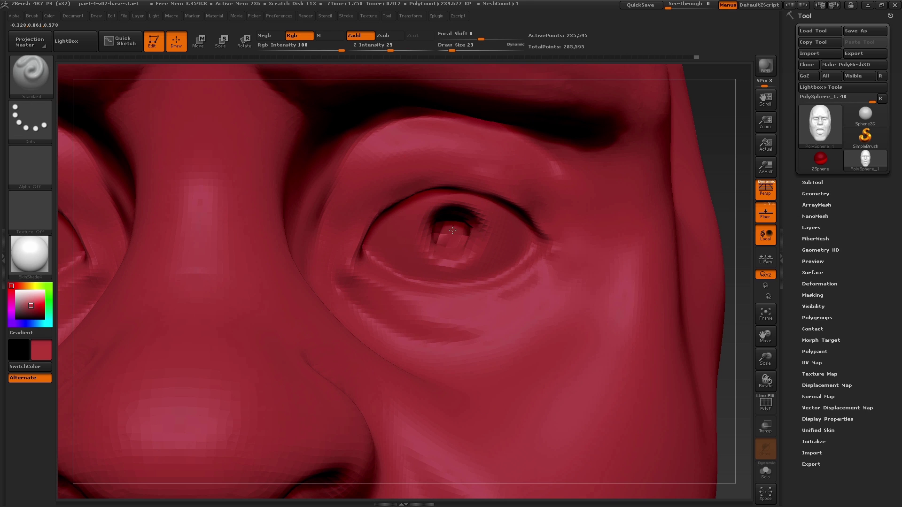
{"action": "left_click_drag", "start_coordinate": [449, 242], "coordinate": [451, 237], "text": "shift"}
{"action": "mouse_move", "coordinate": [450, 239]}
{"action": "right_mouse_down", "text": "ctrl"}
{"action": "mouse_move", "coordinate": [444, 202]}
{"action": "mouse_move", "coordinate": [439, 240]}
{"action": "right_mouse_up", "text": "ctrl"}
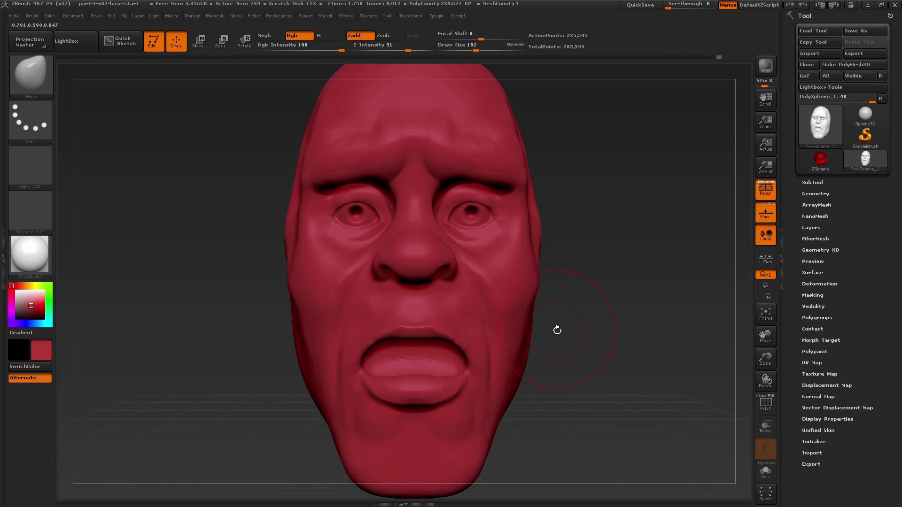
Step: Switch back to Dam_Standard and define the creases around the nostril wings and nose tip at draw size 39
{"action": "key", "text": "b"}
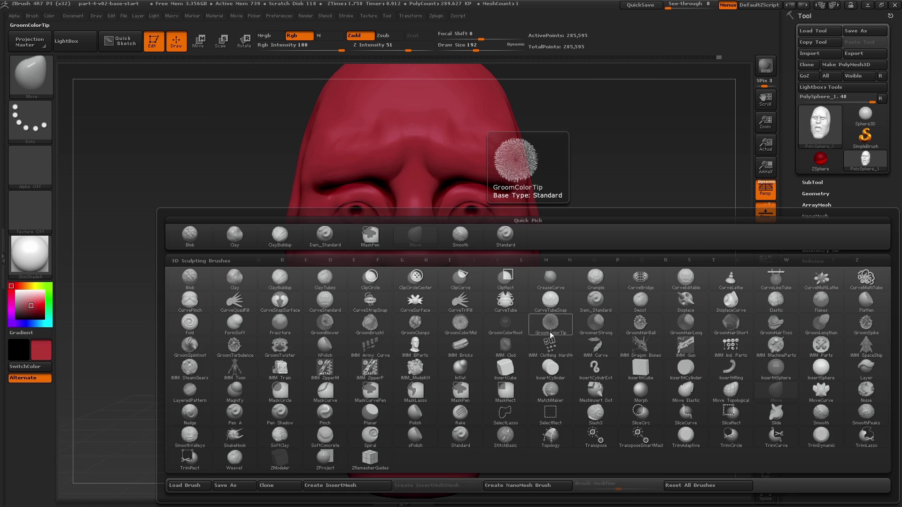
{"action": "key", "text": "d"}
{"action": "key", "text": "s"}
{"action": "mouse_move", "coordinate": [390, 286]}
{"action": "right_mouse_down"}
{"action": "mouse_move", "coordinate": [427, 296]}
{"action": "mouse_move", "coordinate": [400, 274]}
{"action": "right_mouse_up"}
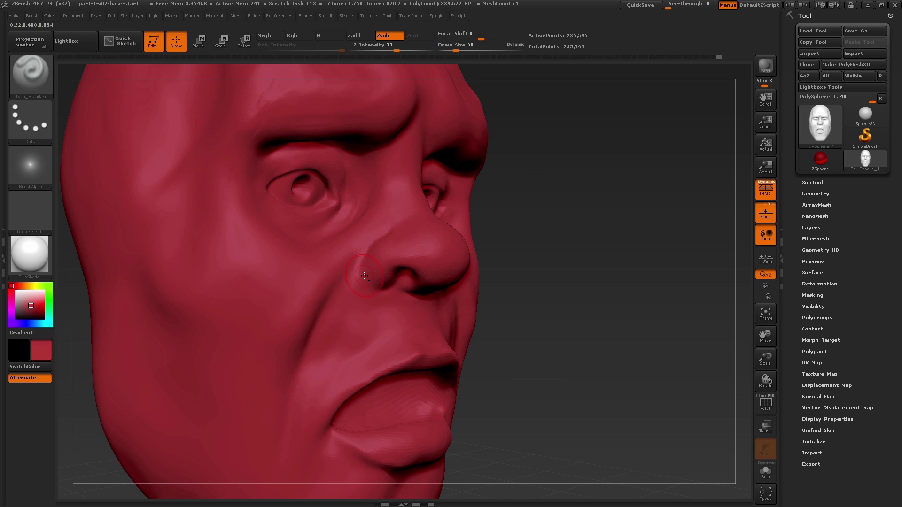
{"action": "key", "text": "shift"}
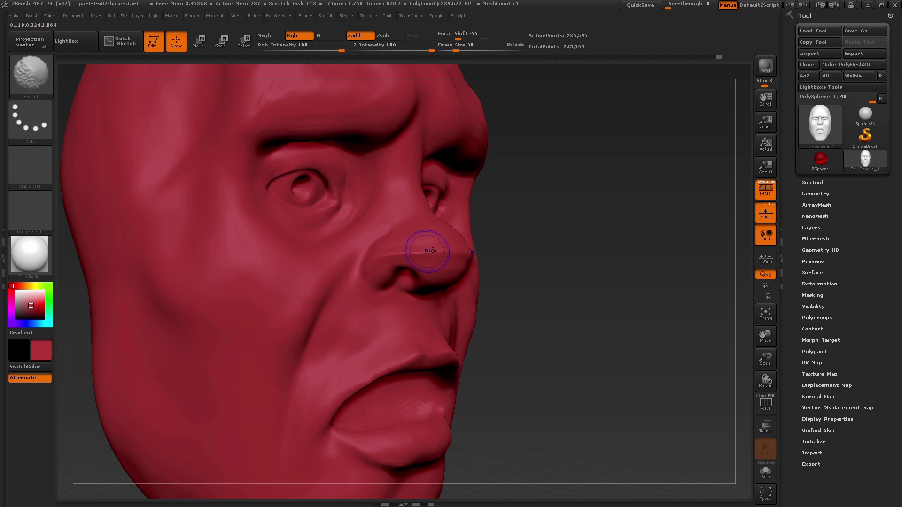
{"action": "mouse_move", "coordinate": [432, 251]}
{"action": "right_mouse_down"}
{"action": "mouse_move", "coordinate": [334, 298]}
{"action": "mouse_move", "coordinate": [306, 249]}
{"action": "mouse_move", "coordinate": [372, 289]}
{"action": "mouse_move", "coordinate": [356, 290]}
{"action": "mouse_move", "coordinate": [361, 296]}
{"action": "mouse_move", "coordinate": [369, 290]}
{"action": "right_mouse_up"}
Step: Build up the nose bridge with the Standard brush at draw size 54
{"action": "key", "text": "ctrl"}
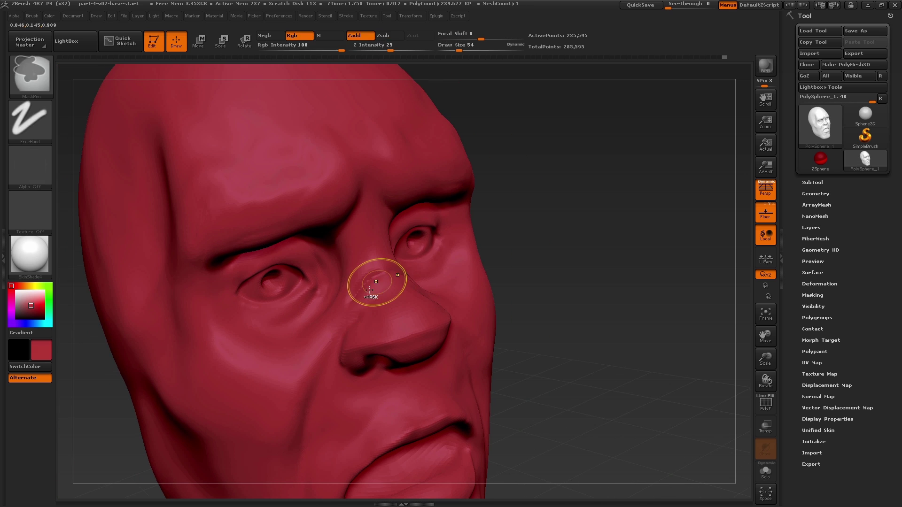
{"action": "mouse_move", "coordinate": [356, 293]}
{"action": "left_mouse_down"}
{"action": "mouse_move", "coordinate": [389, 270]}
{"action": "mouse_move", "coordinate": [378, 268]}
{"action": "left_mouse_up"}
{"action": "mouse_move", "coordinate": [318, 299]}
{"action": "right_mouse_down"}
{"action": "mouse_move", "coordinate": [347, 304]}
{"action": "mouse_move", "coordinate": [399, 267]}
{"action": "right_mouse_up"}
Step: Switch to the Move brush and push the nose bridge outward in profile at draw size 87
{"action": "key", "text": "b"}
{"action": "key", "text": "m"}
{"action": "key", "text": "v"}
{"action": "right_click_drag", "start_coordinate": [407, 235], "coordinate": [382, 276]}
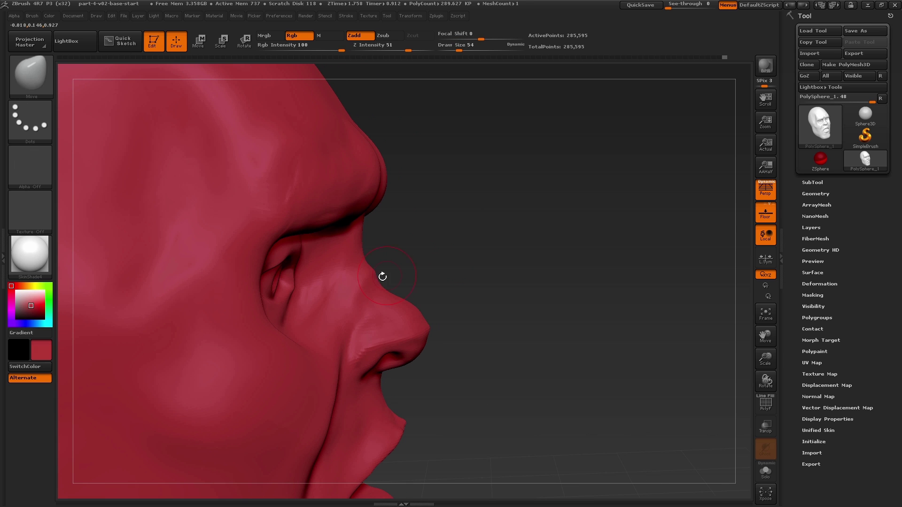
{"action": "key", "text": "s"}
{"action": "left_click_drag", "start_coordinate": [364, 277], "coordinate": [369, 277]}
{"action": "right_click_drag", "start_coordinate": [371, 275], "coordinate": [399, 267]}
{"action": "left_click_drag", "start_coordinate": [359, 268], "coordinate": [367, 266]}
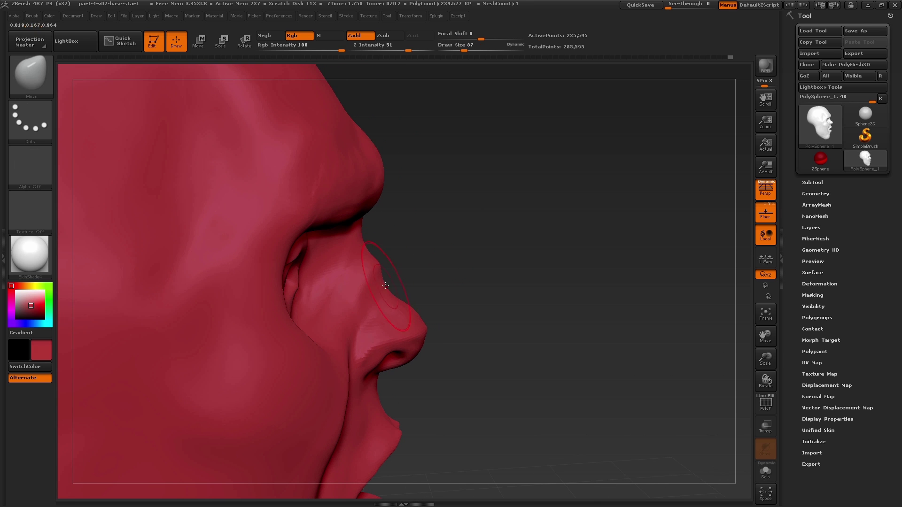
{"action": "mouse_move", "coordinate": [381, 267]}
{"action": "right_mouse_down"}
{"action": "mouse_move", "coordinate": [384, 285]}
{"action": "mouse_move", "coordinate": [430, 270]}
{"action": "mouse_move", "coordinate": [463, 252]}
{"action": "mouse_move", "coordinate": [458, 232]}
{"action": "right_mouse_up"}
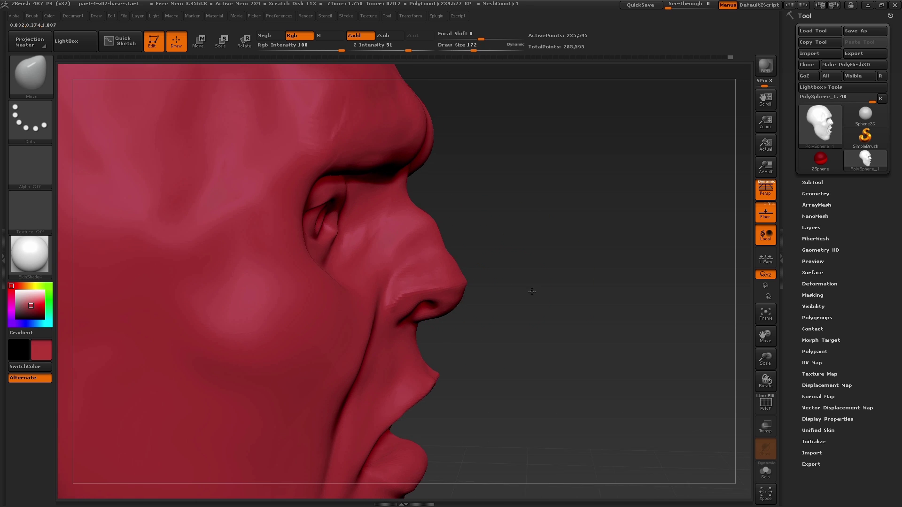
Step: Pull the nose tip forward and reshape the bridge profile with the Move brush at draw sizes 140 and 182
{"action": "right_click_drag", "start_coordinate": [531, 292], "coordinate": [459, 293]}
{"action": "left_click_drag", "start_coordinate": [471, 297], "coordinate": [475, 301]}
{"action": "key", "text": "bracketleft"}
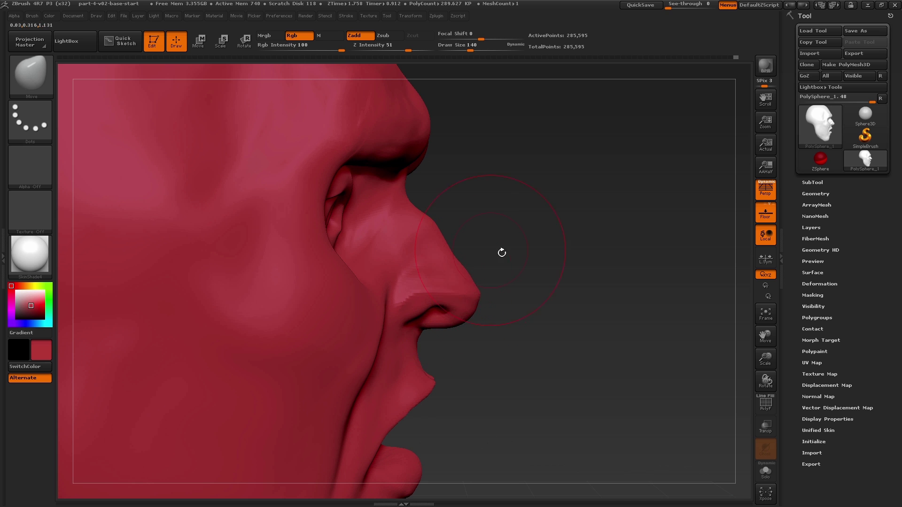
{"action": "right_click_drag", "start_coordinate": [501, 252], "coordinate": [500, 339], "text": "alt"}
{"action": "key", "text": "s"}
{"action": "left_click_drag", "start_coordinate": [423, 215], "coordinate": [428, 214]}
{"action": "right_click_drag", "start_coordinate": [495, 199], "coordinate": [483, 18], "text": "alt"}
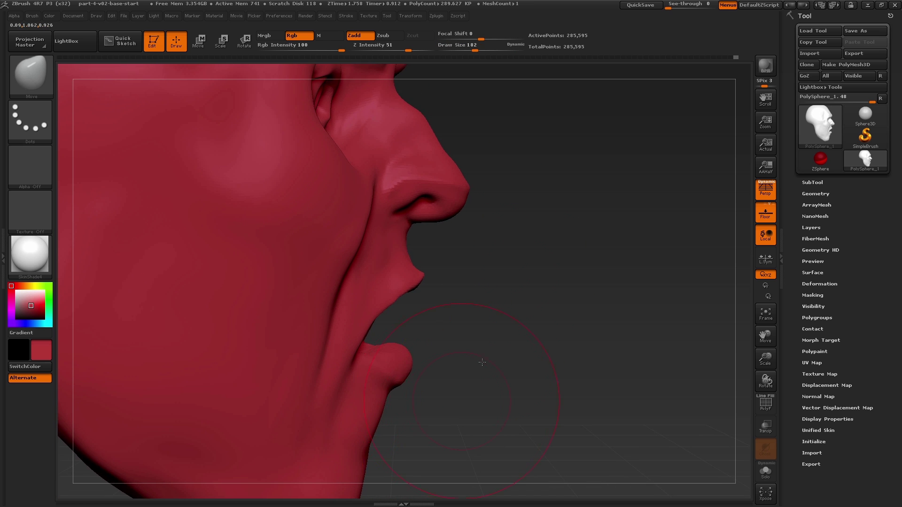
{"action": "right_click_drag", "start_coordinate": [482, 363], "coordinate": [312, 463], "text": "alt"}
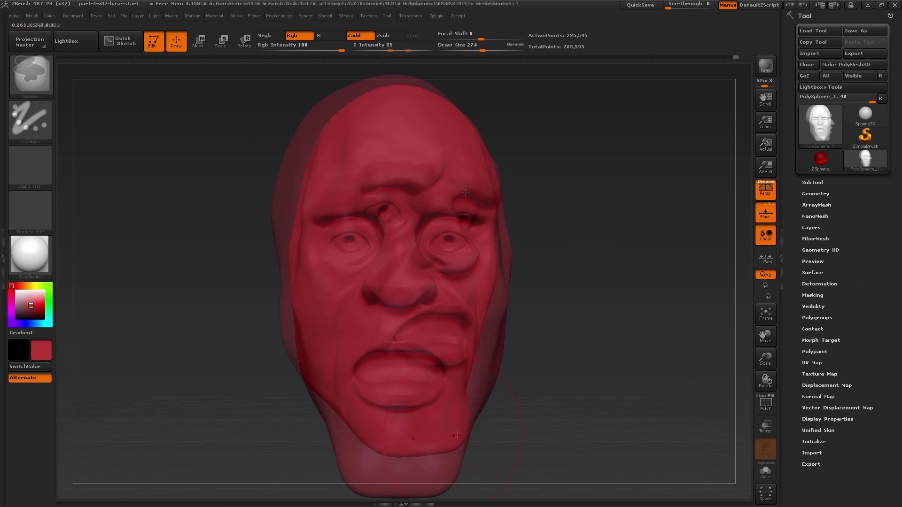
Step: Switch to ClayBuildup and lay hair strands along both eyebrows at draw sizes 44 and 39
{"action": "right_click_drag", "start_coordinate": [389, 328], "coordinate": [388, 202]}
{"action": "key", "text": "s"}
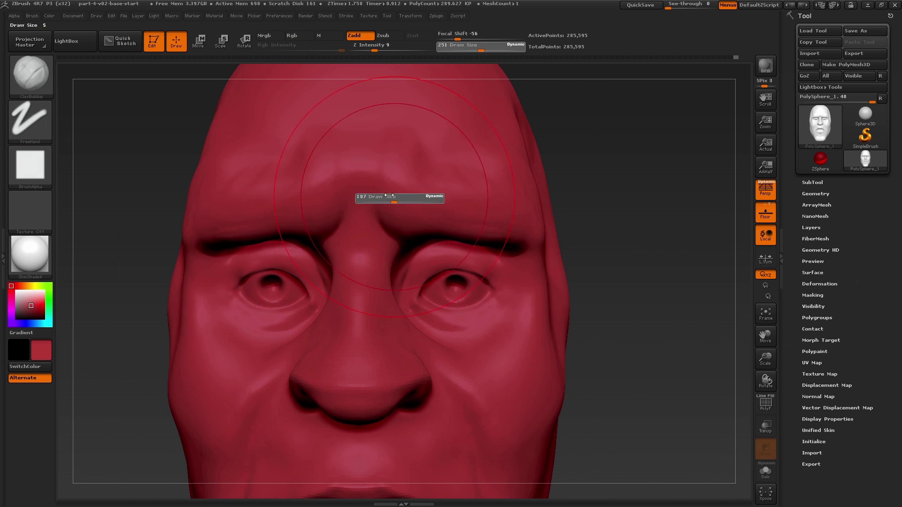
{"action": "left_click_drag", "start_coordinate": [389, 196], "coordinate": [375, 196]}
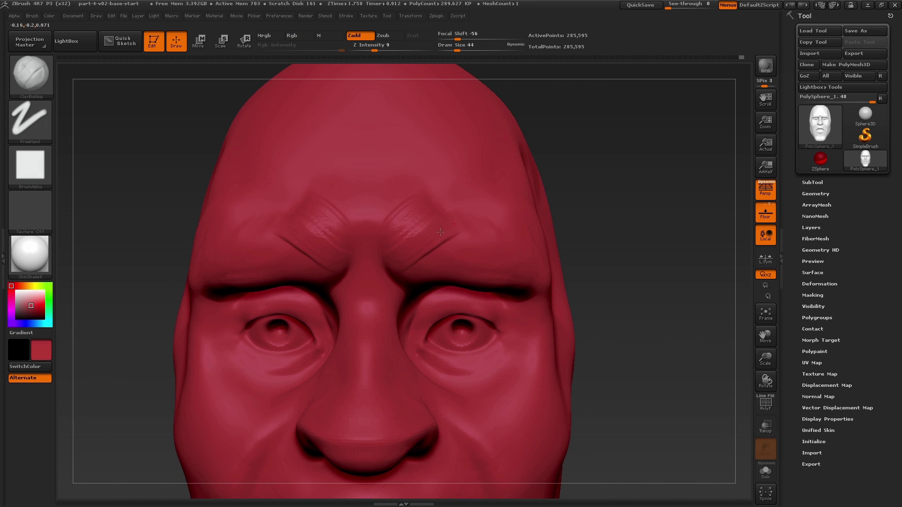
{"action": "left_click_drag", "start_coordinate": [432, 246], "coordinate": [469, 251]}
{"action": "left_click_drag", "start_coordinate": [470, 252], "coordinate": [496, 249]}
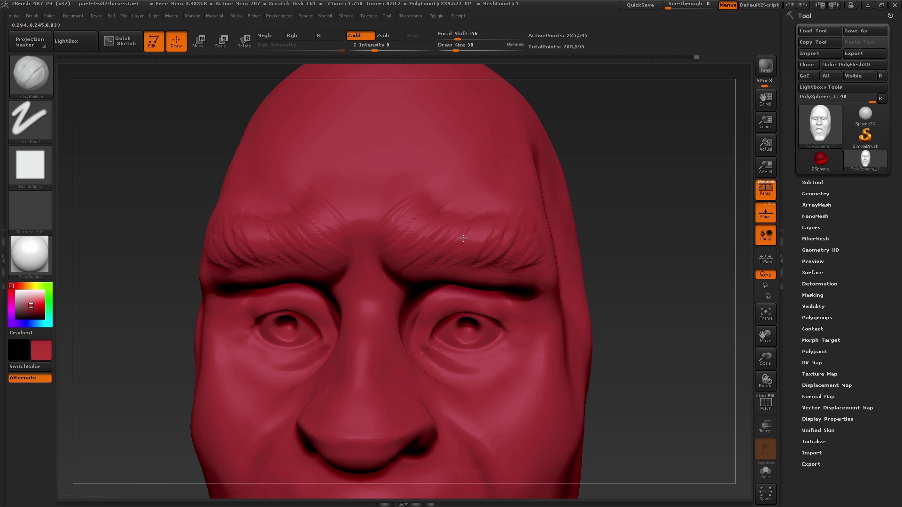
{"action": "left_click_drag", "start_coordinate": [434, 213], "coordinate": [409, 186]}
{"action": "left_click_drag", "start_coordinate": [431, 254], "coordinate": [479, 234]}
{"action": "right_click_drag", "start_coordinate": [559, 211], "coordinate": [463, 198]}
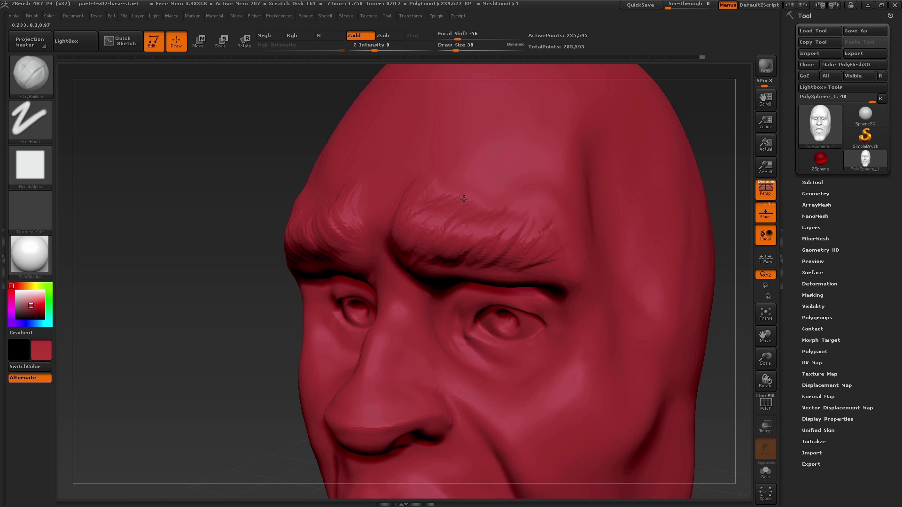
Step: Thicken the eyebrows with more ClayBuildup strands along their upper edges and outer ends at draw size 39
{"action": "left_click_drag", "start_coordinate": [508, 217], "coordinate": [547, 208]}
{"action": "right_click_drag", "start_coordinate": [536, 216], "coordinate": [602, 218]}
{"action": "left_click_drag", "start_coordinate": [532, 268], "coordinate": [560, 262]}
{"action": "right_click_drag", "start_coordinate": [560, 262], "coordinate": [597, 261]}
{"action": "left_click_drag", "start_coordinate": [425, 261], "coordinate": [463, 245]}
{"action": "right_click_drag", "start_coordinate": [463, 242], "coordinate": [428, 252]}
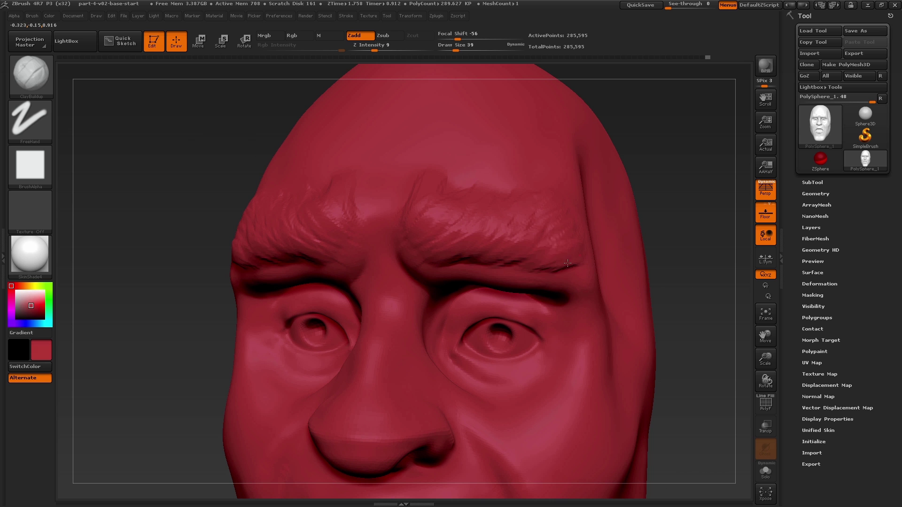
{"action": "left_click_drag", "start_coordinate": [448, 254], "coordinate": [412, 256]}
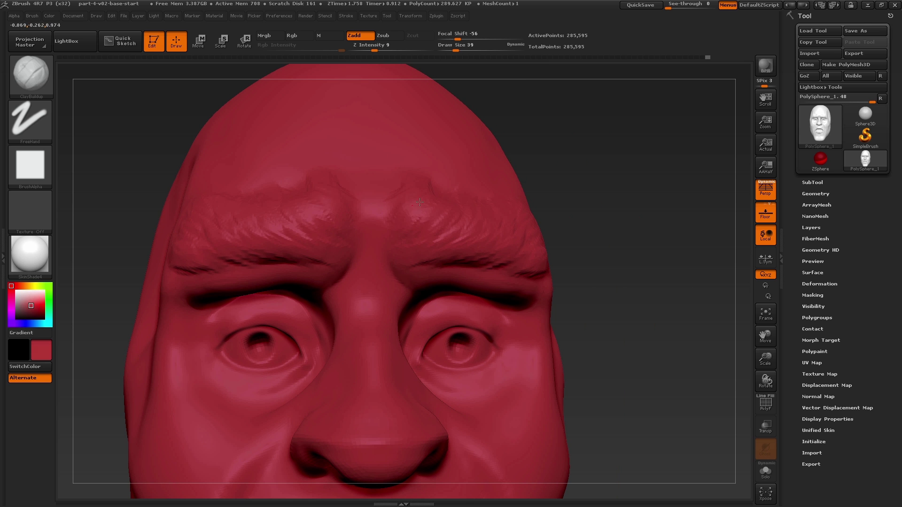
{"action": "right_click_drag", "start_coordinate": [431, 228], "coordinate": [461, 236]}
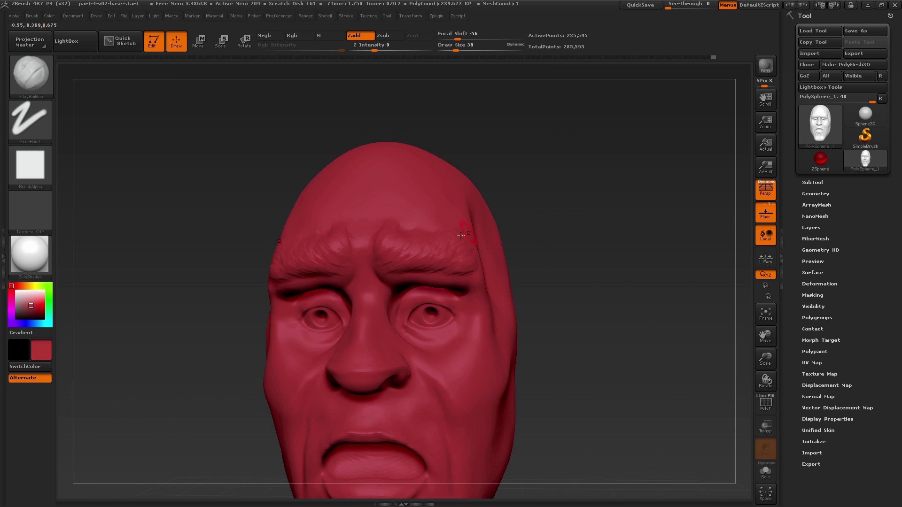
Step: Build up twisted sideburn hair on the sides of the head behind the jaw with ClayBuildup at draw sizes 65 and 54
{"action": "mouse_move", "coordinate": [509, 255]}
{"action": "left_mouse_down"}
{"action": "mouse_move", "coordinate": [451, 247]}
{"action": "mouse_move", "coordinate": [480, 242]}
{"action": "left_mouse_up"}
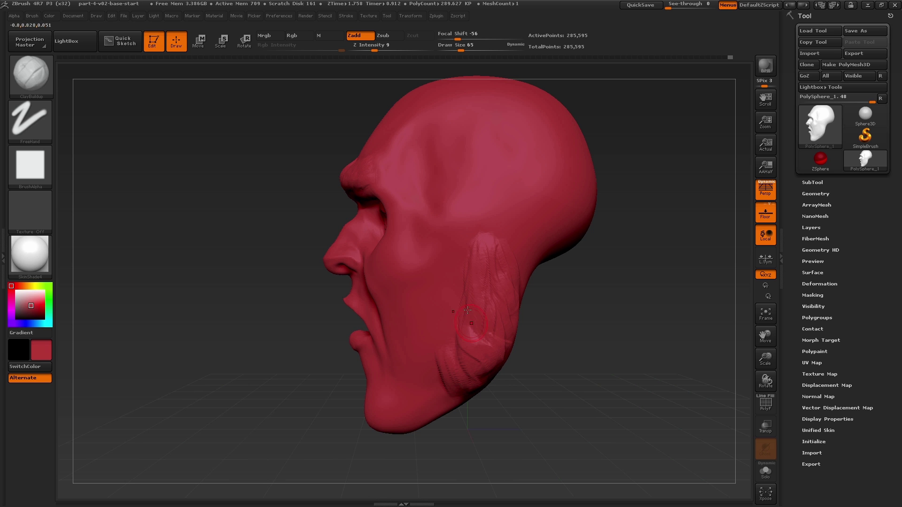
{"action": "key", "text": "s"}
{"action": "left_click_drag", "start_coordinate": [467, 310], "coordinate": [469, 294]}
{"action": "left_click_drag", "start_coordinate": [480, 308], "coordinate": [474, 267]}
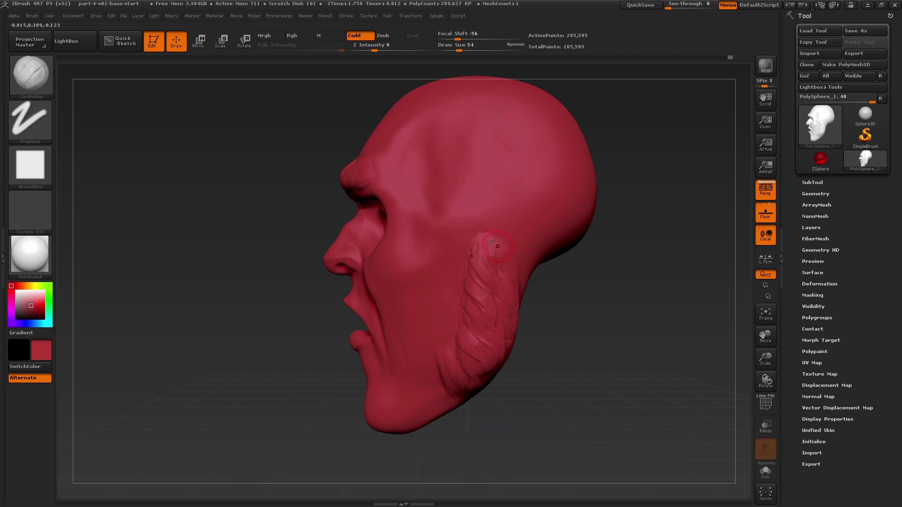
Step: Layer further strands over the rear and lower sideburns with ClayBuildup at draw sizes 77 and 59
{"action": "right_click_drag", "start_coordinate": [505, 278], "coordinate": [446, 273], "text": "alt"}
{"action": "key", "text": "s"}
{"action": "left_click_drag", "start_coordinate": [455, 273], "coordinate": [459, 273]}
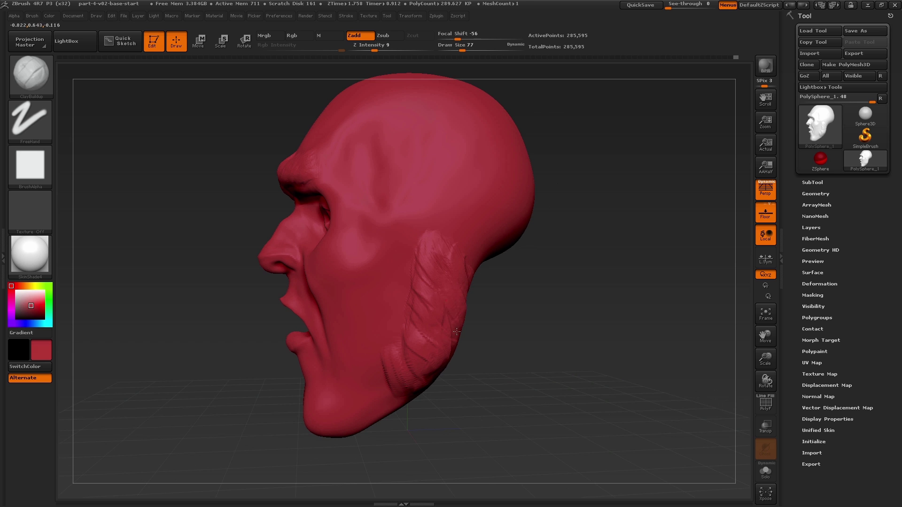
{"action": "left_click_drag", "start_coordinate": [453, 336], "coordinate": [446, 352]}
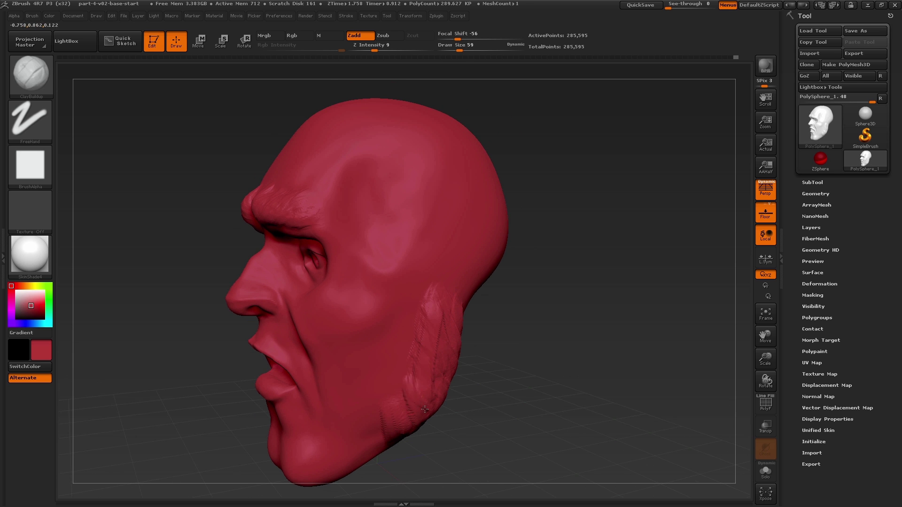
{"action": "left_click_drag", "start_coordinate": [425, 409], "coordinate": [477, 393]}
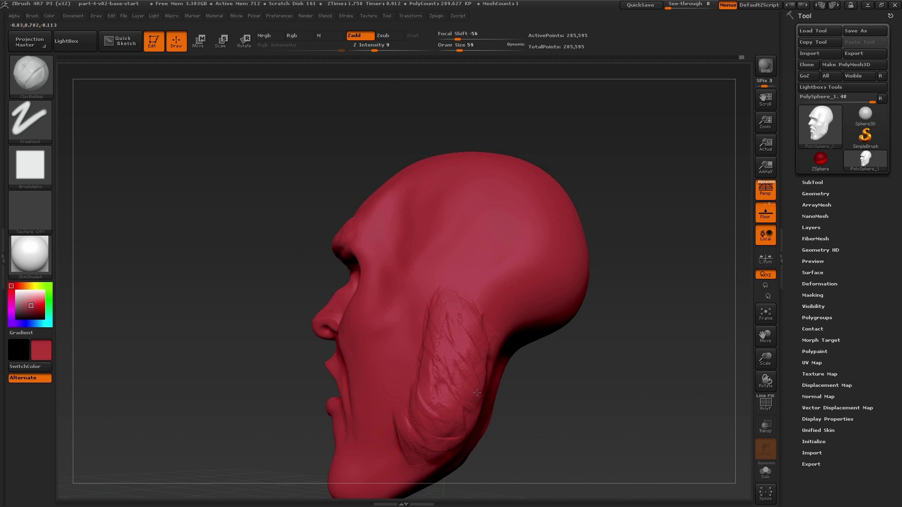
{"action": "left_click_drag", "start_coordinate": [489, 332], "coordinate": [469, 314]}
{"action": "mouse_move", "coordinate": [450, 362]}
{"action": "left_mouse_down"}
{"action": "mouse_move", "coordinate": [475, 350]}
{"action": "mouse_move", "coordinate": [540, 270]}
{"action": "mouse_move", "coordinate": [568, 307]}
{"action": "mouse_move", "coordinate": [442, 277]}
{"action": "mouse_move", "coordinate": [420, 261]}
{"action": "left_mouse_up"}
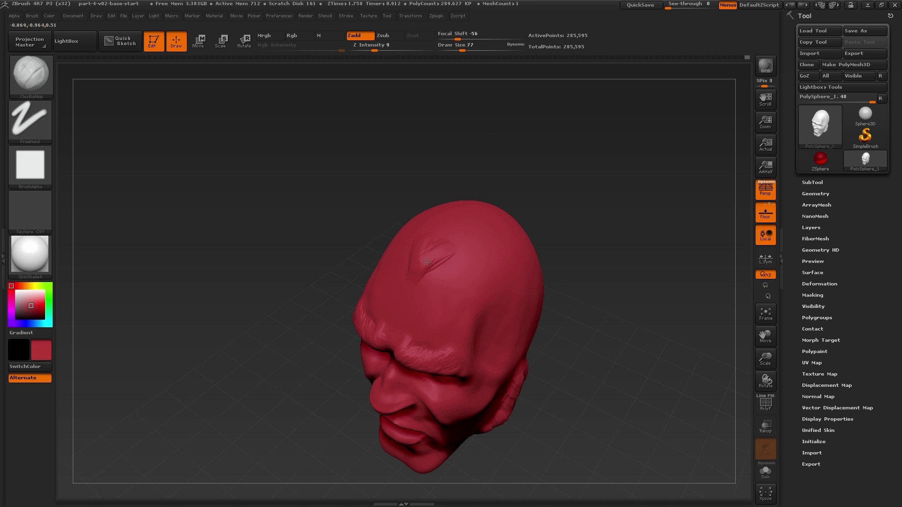
Step: Lay swept hair strands over the side and back of the scalp with ClayBuildup at draw size 87
{"action": "mouse_move", "coordinate": [449, 260]}
{"action": "right_mouse_down", "text": "alt"}
{"action": "mouse_move", "coordinate": [430, 280]}
{"action": "mouse_move", "coordinate": [471, 277]}
{"action": "mouse_move", "coordinate": [480, 234]}
{"action": "mouse_move", "coordinate": [537, 298]}
{"action": "mouse_move", "coordinate": [505, 330]}
{"action": "mouse_move", "coordinate": [522, 301]}
{"action": "mouse_move", "coordinate": [508, 277]}
{"action": "mouse_move", "coordinate": [460, 265]}
{"action": "mouse_move", "coordinate": [432, 284]}
{"action": "right_mouse_up", "text": "alt"}
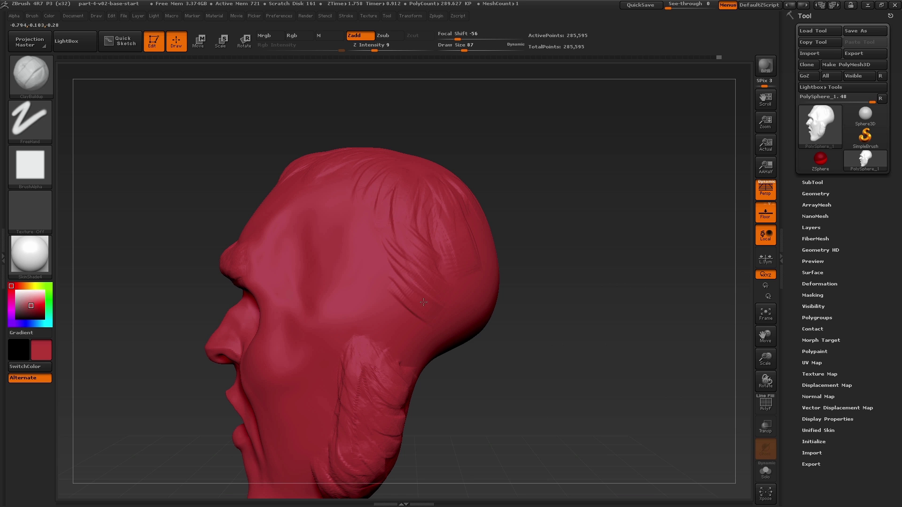
{"action": "right_click_drag", "start_coordinate": [376, 342], "coordinate": [374, 284]}
{"action": "right_click_drag", "start_coordinate": [373, 285], "coordinate": [367, 266]}
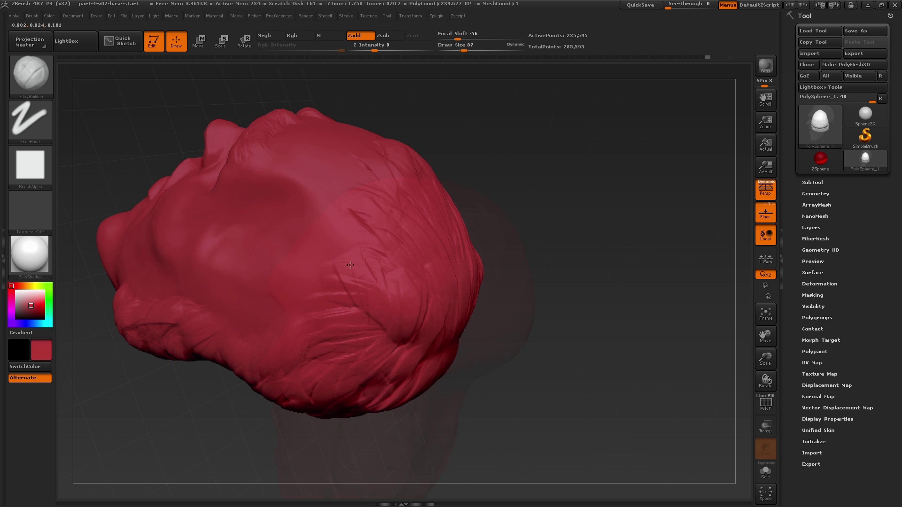
{"action": "mouse_move", "coordinate": [378, 278]}
{"action": "right_mouse_down"}
{"action": "mouse_move", "coordinate": [363, 209]}
{"action": "mouse_move", "coordinate": [344, 241]}
{"action": "mouse_move", "coordinate": [294, 263]}
{"action": "right_mouse_up"}
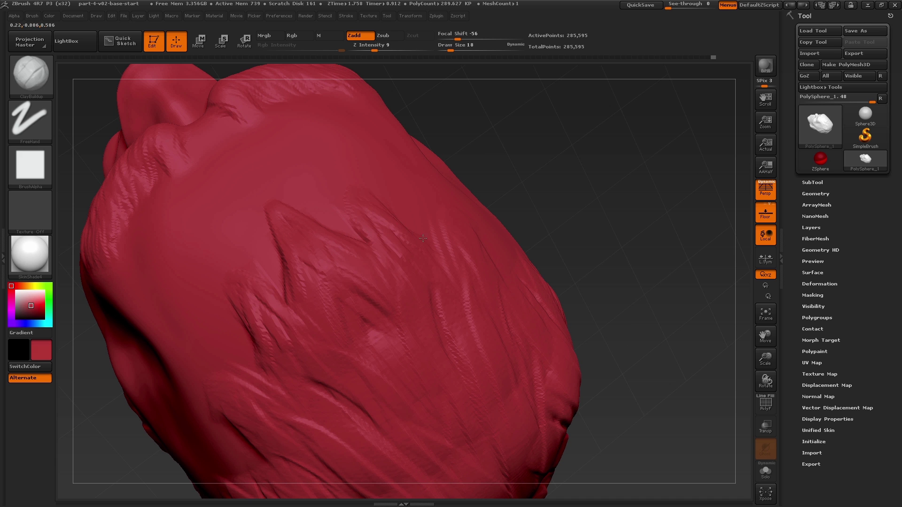
Step: Carve pointed locks along the hairline and refine the scalp hair with finer ClayBuildup strokes, up to draw size 33
{"action": "right_click_drag", "start_coordinate": [396, 229], "coordinate": [324, 273]}
{"action": "right_click_drag", "start_coordinate": [221, 294], "coordinate": [344, 228]}
{"action": "left_click_drag", "start_coordinate": [260, 278], "coordinate": [280, 291]}
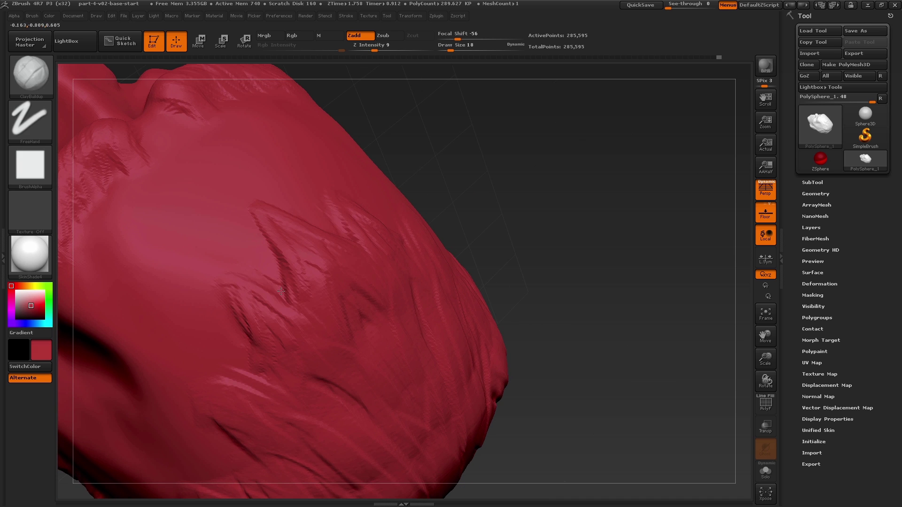
{"action": "right_click_drag", "start_coordinate": [281, 291], "coordinate": [341, 333]}
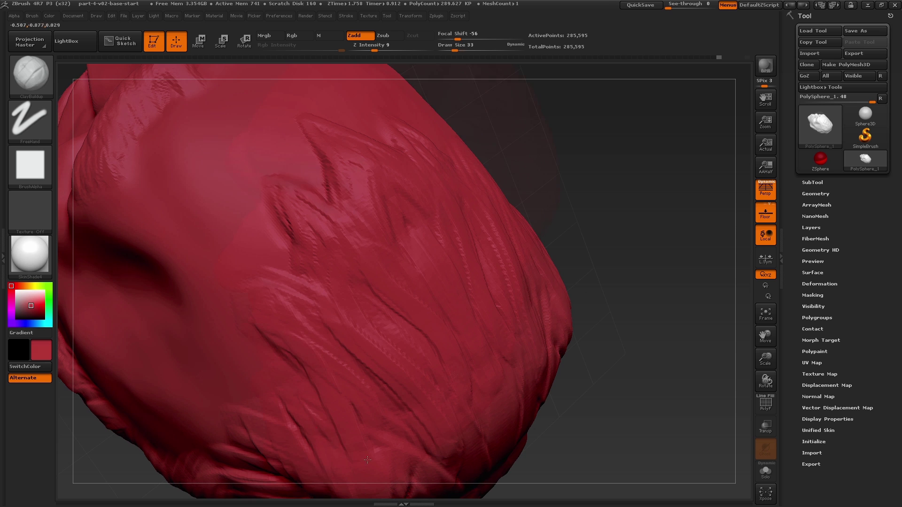
{"action": "right_click_drag", "start_coordinate": [368, 460], "coordinate": [423, 390], "text": "ctrl"}
{"action": "right_click_drag", "start_coordinate": [422, 390], "coordinate": [474, 359]}
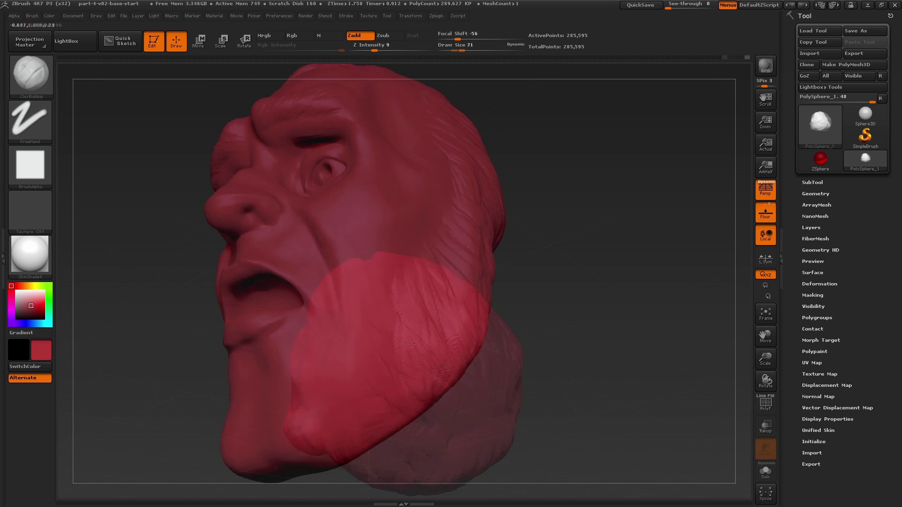
Step: Switch to the Move brush at draw size 245 and adjust the silhouette of the cheeks and jaw from the front
{"action": "right_click_drag", "start_coordinate": [411, 346], "coordinate": [451, 297]}
{"action": "mouse_move", "coordinate": [521, 268]}
{"action": "right_mouse_down"}
{"action": "mouse_move", "coordinate": [474, 310]}
{"action": "mouse_move", "coordinate": [592, 297]}
{"action": "mouse_move", "coordinate": [586, 309]}
{"action": "mouse_move", "coordinate": [595, 306]}
{"action": "right_mouse_up"}
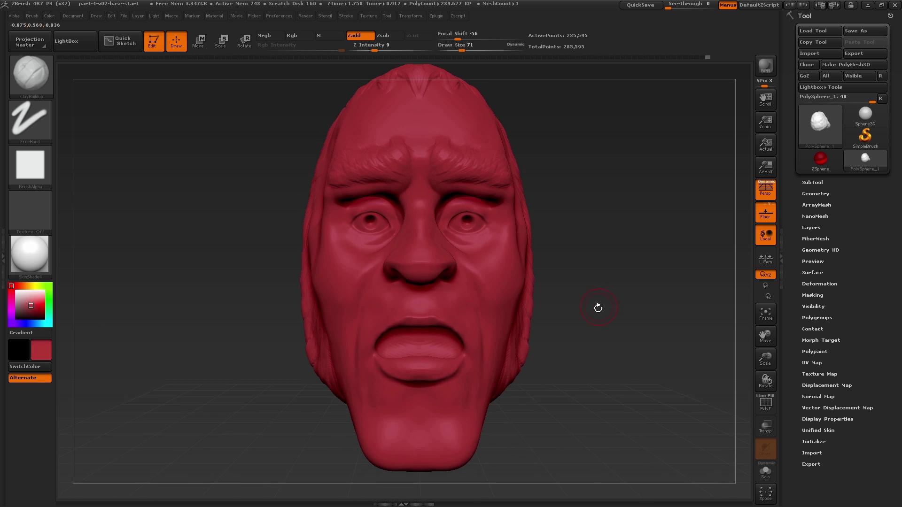
{"action": "key", "text": "b"}
{"action": "key", "text": "m"}
{"action": "key", "text": "v"}
{"action": "key", "text": "s"}
{"action": "left_click_drag", "start_coordinate": [507, 246], "coordinate": [526, 246]}
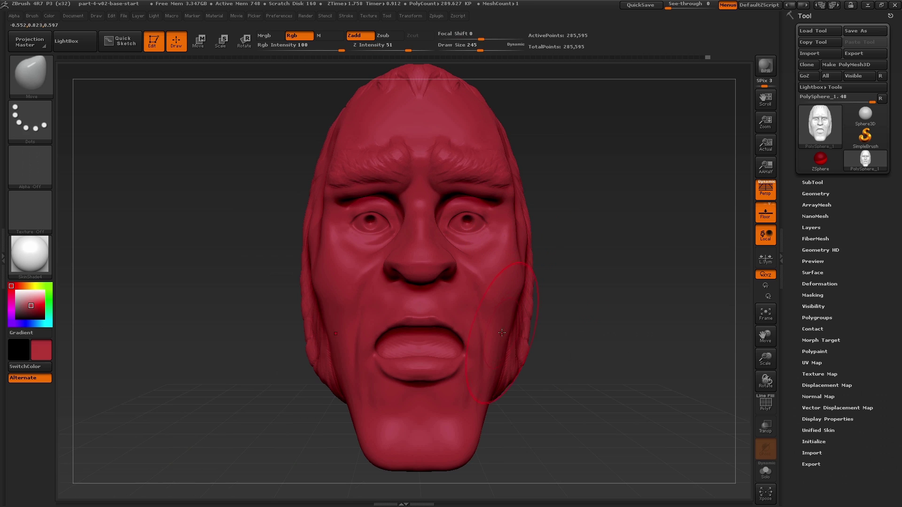
{"action": "right_click_drag", "start_coordinate": [521, 305], "coordinate": [495, 258], "text": "alt"}
{"action": "key", "text": "s"}
{"action": "left_click_drag", "start_coordinate": [448, 403], "coordinate": [456, 403]}
{"action": "left_click_drag", "start_coordinate": [455, 406], "coordinate": [459, 395]}
{"action": "right_click_drag", "start_coordinate": [583, 314], "coordinate": [576, 369], "text": "alt"}
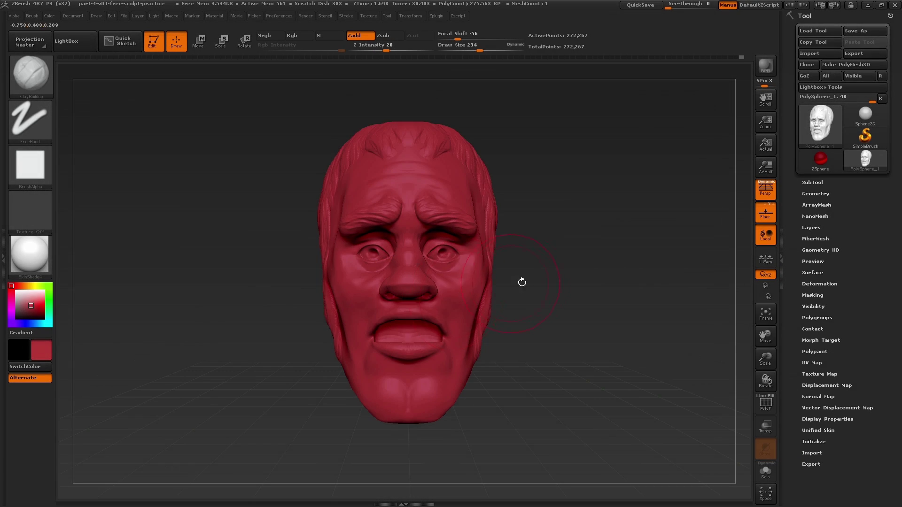
Step: Select the ClayBuildup brush and set its Z Intensity to 23
{"action": "mouse_move", "coordinate": [507, 304]}
{"action": "left_mouse_down"}
{"action": "mouse_move", "coordinate": [550, 301]}
{"action": "mouse_move", "coordinate": [614, 271]}
{"action": "mouse_move", "coordinate": [619, 301]}
{"action": "mouse_move", "coordinate": [636, 315]}
{"action": "mouse_move", "coordinate": [634, 362]}
{"action": "mouse_move", "coordinate": [612, 343]}
{"action": "mouse_move", "coordinate": [638, 302]}
{"action": "mouse_move", "coordinate": [465, 296]}
{"action": "left_mouse_up"}
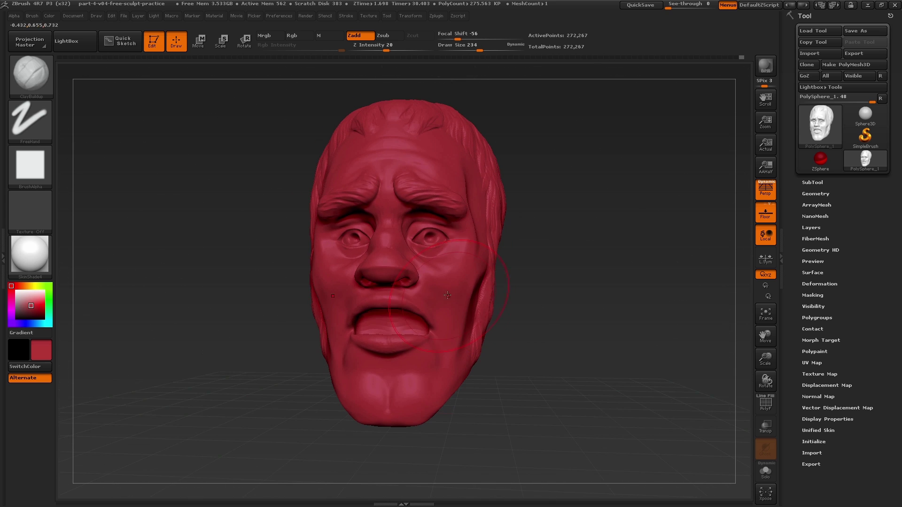
{"action": "key", "text": "s"}
{"action": "key", "text": "u"}
{"action": "mouse_move", "coordinate": [541, 322]}
{"action": "left_mouse_down"}
{"action": "mouse_move", "coordinate": [563, 302]}
{"action": "mouse_move", "coordinate": [579, 309]}
{"action": "left_mouse_up"}
{"action": "key", "text": "b"}
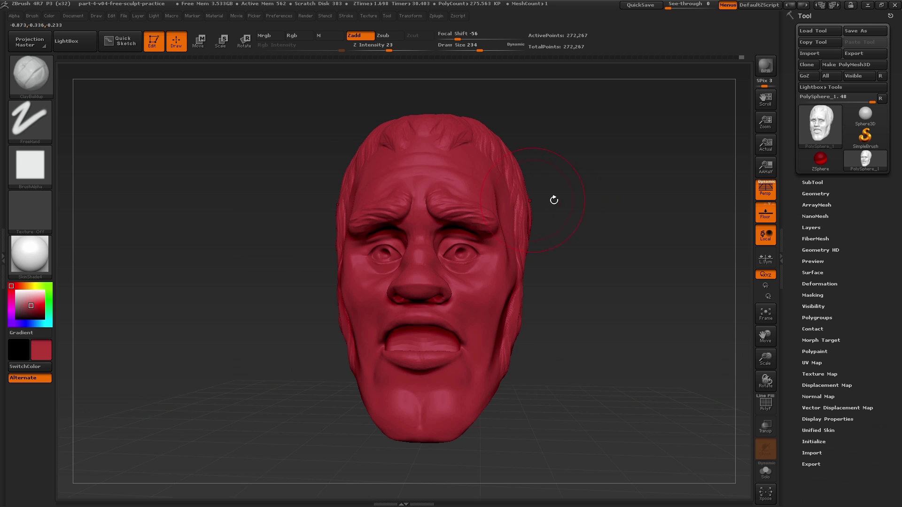
{"action": "mouse_move", "coordinate": [625, 239]}
{"action": "left_mouse_down"}
{"action": "mouse_move", "coordinate": [598, 249]}
{"action": "mouse_move", "coordinate": [600, 291]}
{"action": "mouse_move", "coordinate": [591, 288]}
{"action": "left_mouse_up"}
{"action": "key", "text": "b"}
{"action": "key", "text": "c"}
{"action": "key", "text": "b"}
Step: Lay ClayBuildup strokes down both cheeks from the nose past the mouth corners at draw size 62
{"action": "right_click_drag", "start_coordinate": [484, 315], "coordinate": [520, 313]}
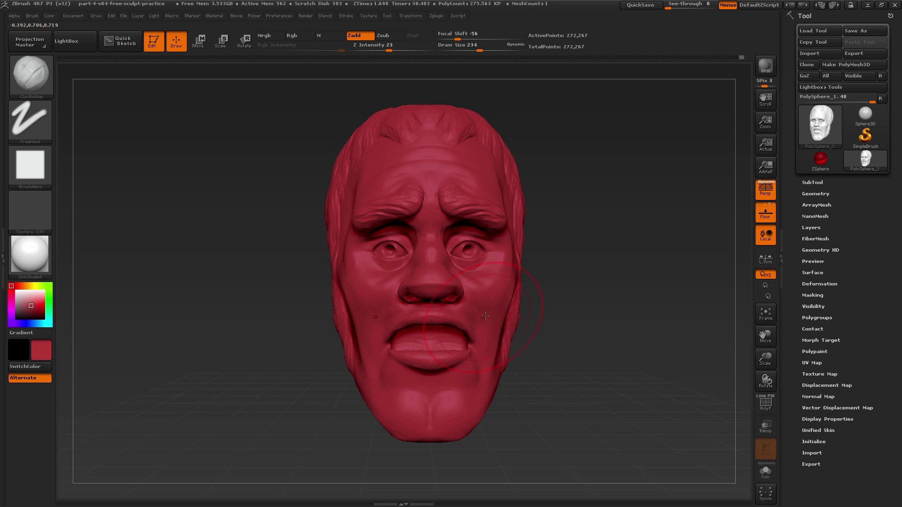
{"action": "mouse_move", "coordinate": [485, 315]}
{"action": "right_mouse_down"}
{"action": "mouse_move", "coordinate": [441, 324]}
{"action": "mouse_move", "coordinate": [512, 310]}
{"action": "mouse_move", "coordinate": [480, 306]}
{"action": "mouse_move", "coordinate": [489, 272]}
{"action": "mouse_move", "coordinate": [473, 262]}
{"action": "right_mouse_up"}
{"action": "key", "text": "s"}
{"action": "key", "text": "s"}
{"action": "left_click_drag", "start_coordinate": [474, 262], "coordinate": [458, 262]}
{"action": "right_click_drag", "start_coordinate": [458, 262], "coordinate": [549, 258]}
{"action": "key", "text": "s"}
{"action": "mouse_move", "coordinate": [340, 254]}
{"action": "right_mouse_down"}
{"action": "mouse_move", "coordinate": [348, 250]}
{"action": "mouse_move", "coordinate": [286, 254]}
{"action": "mouse_move", "coordinate": [344, 255]}
{"action": "right_mouse_up"}
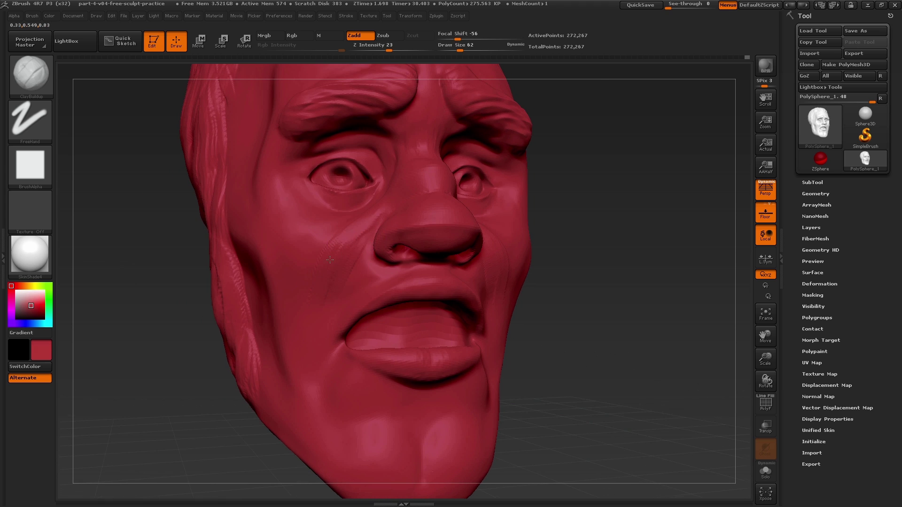
{"action": "mouse_move", "coordinate": [329, 260]}
{"action": "left_mouse_down"}
{"action": "mouse_move", "coordinate": [505, 254]}
{"action": "mouse_move", "coordinate": [545, 340]}
{"action": "left_mouse_up"}
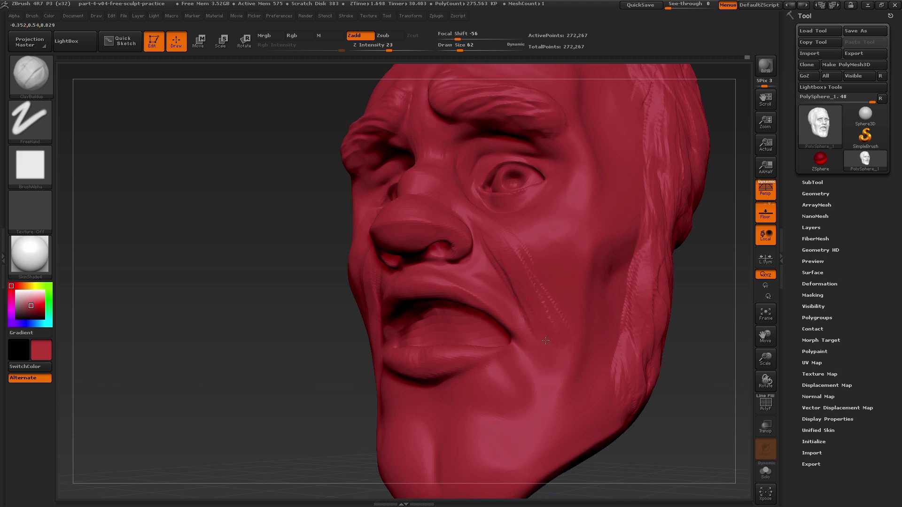
{"action": "left_click_drag", "start_coordinate": [513, 264], "coordinate": [546, 308]}
{"action": "right_click_drag", "start_coordinate": [523, 270], "coordinate": [531, 285]}
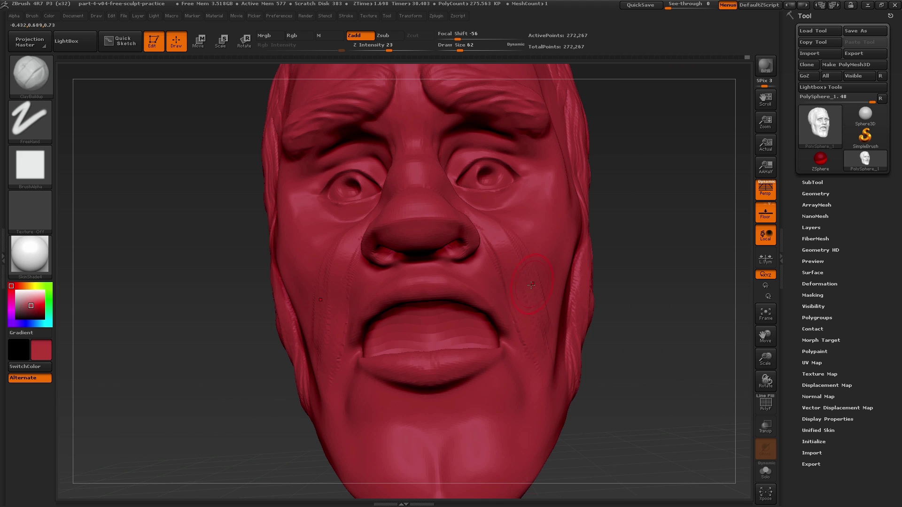
Step: Fill out the cheeks beside the nose with ClayBuildup at draw size 87 and smooth the strokes into the face
{"action": "key", "text": "bracketright"}
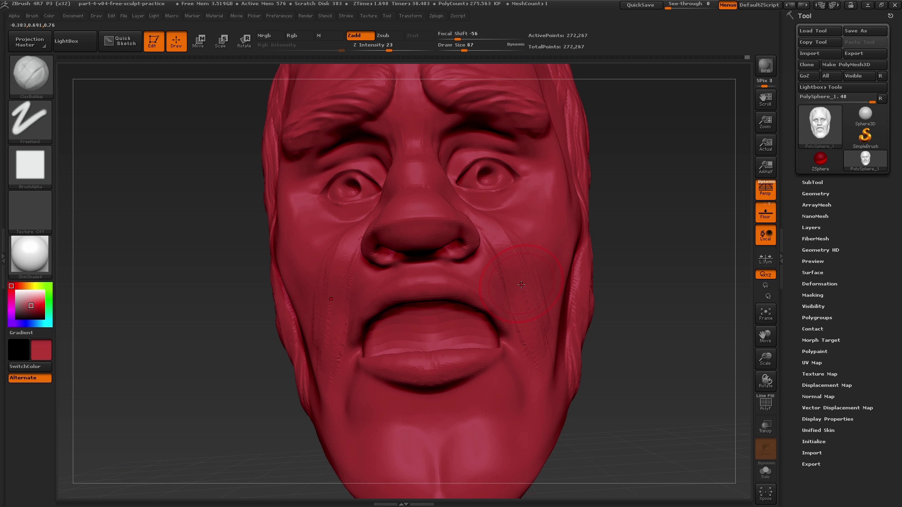
{"action": "right_click_drag", "start_coordinate": [521, 287], "coordinate": [521, 297]}
{"action": "right_click_drag", "start_coordinate": [529, 290], "coordinate": [522, 292]}
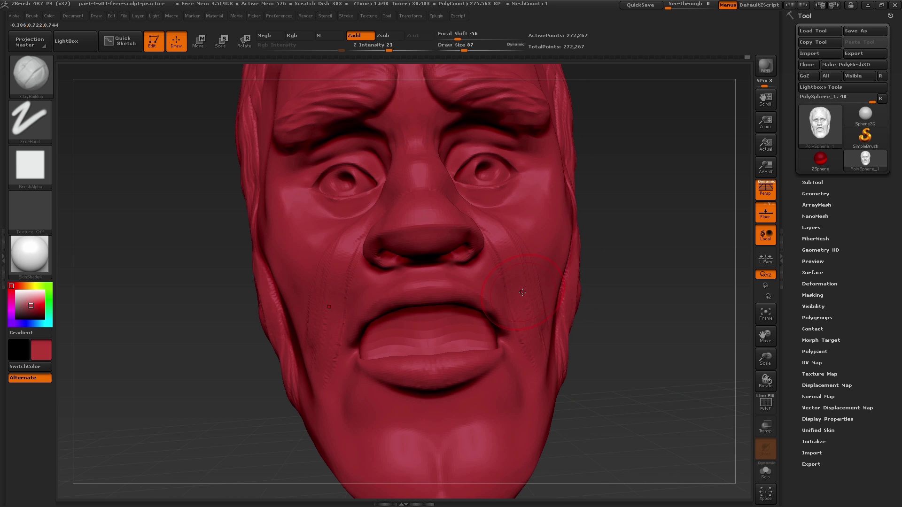
{"action": "key", "text": "shift"}
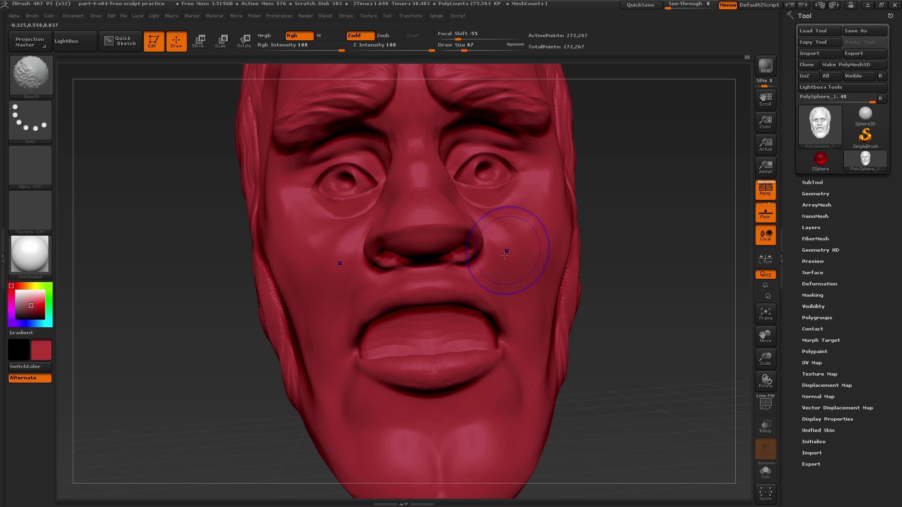
{"action": "mouse_move", "coordinate": [504, 255]}
{"action": "right_mouse_down"}
{"action": "mouse_move", "coordinate": [498, 242]}
{"action": "mouse_move", "coordinate": [327, 274]}
{"action": "right_mouse_up"}
{"action": "key", "text": "shift"}
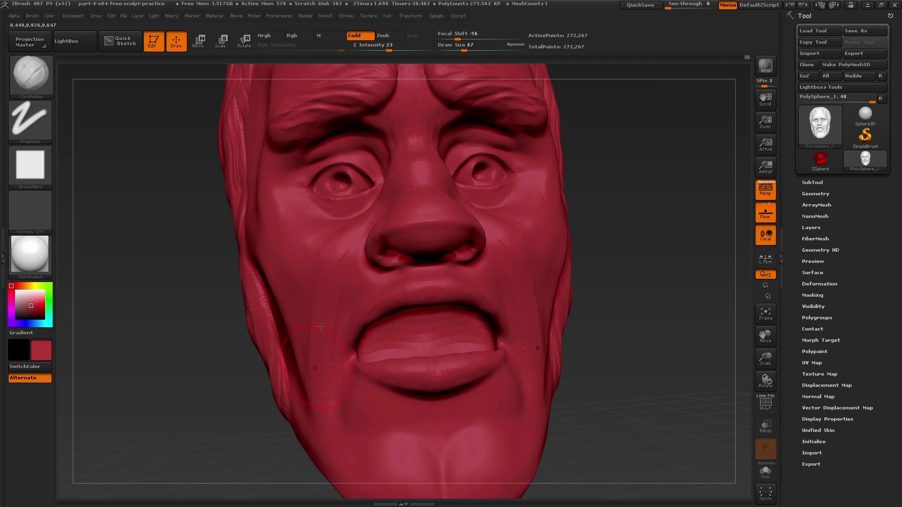
Step: Strengthen the folds running from the cheeks past the mouth corners toward the jaw with ClayBuildup, smoothing between strokes
{"action": "right_click_drag", "start_coordinate": [321, 326], "coordinate": [470, 338]}
{"action": "key", "text": "shift"}
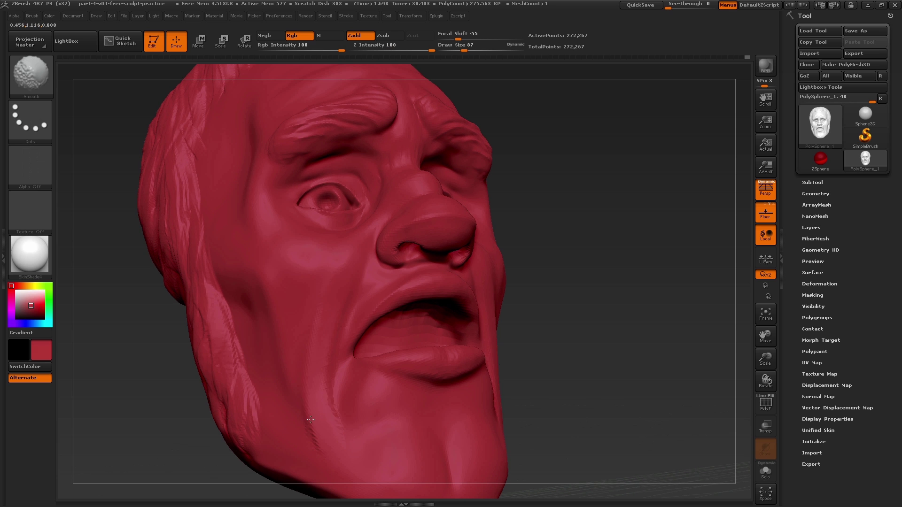
{"action": "left_click_drag", "start_coordinate": [310, 419], "coordinate": [450, 312], "text": "shift"}
{"action": "right_click_drag", "start_coordinate": [503, 283], "coordinate": [516, 257]}
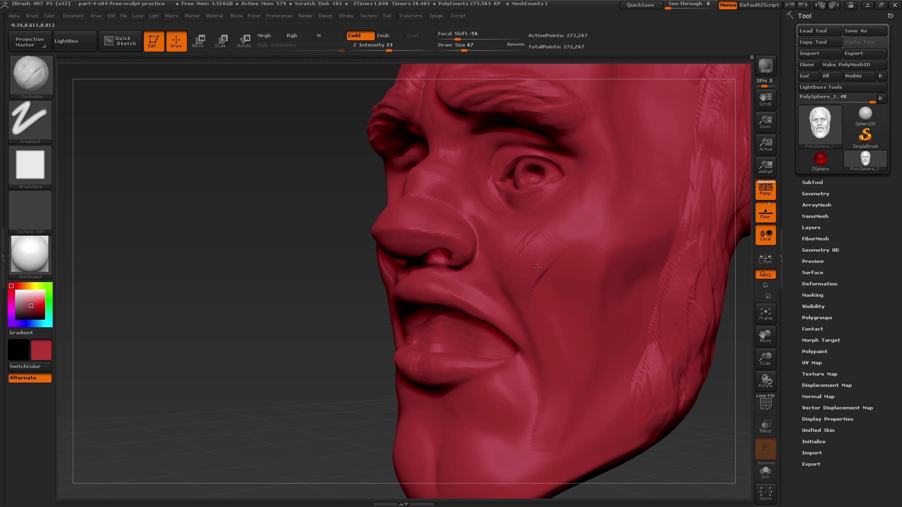
{"action": "key", "text": "shift"}
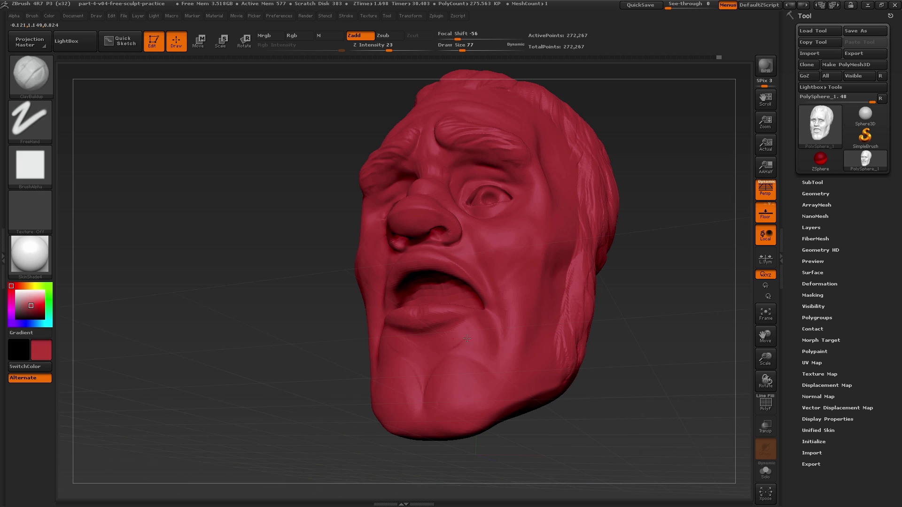
Step: Refine the area between the mouth corners and chin with ClayBuildup at draw size 77
{"action": "left_click_drag", "start_coordinate": [467, 339], "coordinate": [473, 348]}
{"action": "mouse_move", "coordinate": [473, 348]}
{"action": "right_mouse_down"}
{"action": "mouse_move", "coordinate": [522, 315]}
{"action": "mouse_move", "coordinate": [525, 284]}
{"action": "right_mouse_up"}
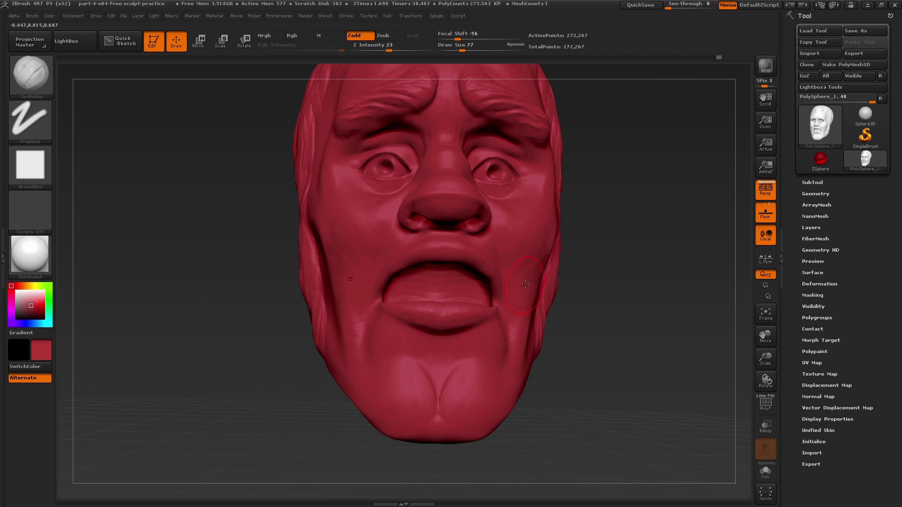
{"action": "mouse_move", "coordinate": [525, 284]}
{"action": "left_mouse_down"}
{"action": "mouse_move", "coordinate": [508, 323]}
{"action": "mouse_move", "coordinate": [568, 244]}
{"action": "left_mouse_up"}
Step: Smooth the temple area between the outer eyebrow and the hairline
{"action": "key", "text": "shift"}
{"action": "key", "text": "shift"}
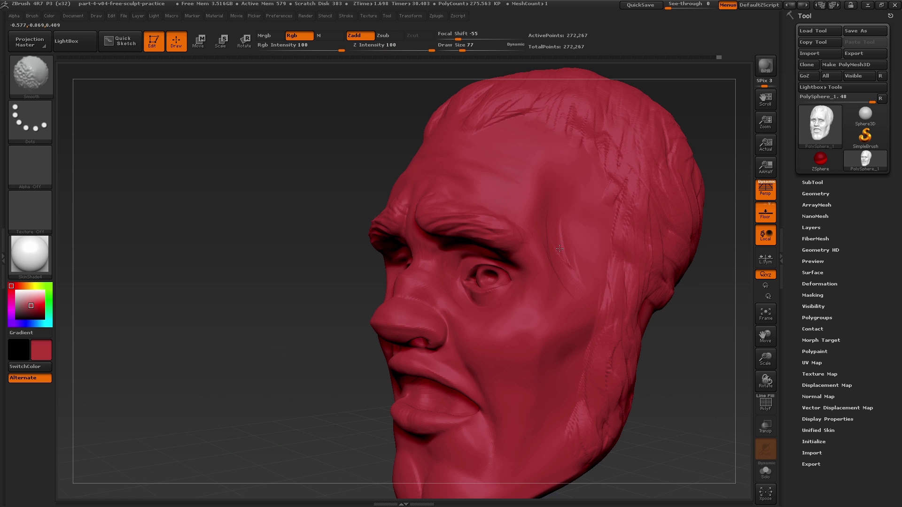
{"action": "mouse_move", "coordinate": [573, 243]}
{"action": "right_mouse_down"}
{"action": "mouse_move", "coordinate": [488, 296]}
{"action": "mouse_move", "coordinate": [517, 209]}
{"action": "mouse_move", "coordinate": [511, 217]}
{"action": "right_mouse_up"}
{"action": "key", "text": "shift"}
{"action": "key", "text": "shift"}
Step: Reduce the draw size to 44 and smooth the inner brow area beside the nose bridge
{"action": "key", "text": "s"}
{"action": "left_click_drag", "start_coordinate": [511, 218], "coordinate": [521, 203]}
{"action": "right_click_drag", "start_coordinate": [526, 207], "coordinate": [493, 211]}
{"action": "left_click_drag", "start_coordinate": [536, 195], "coordinate": [537, 224], "text": "shift"}
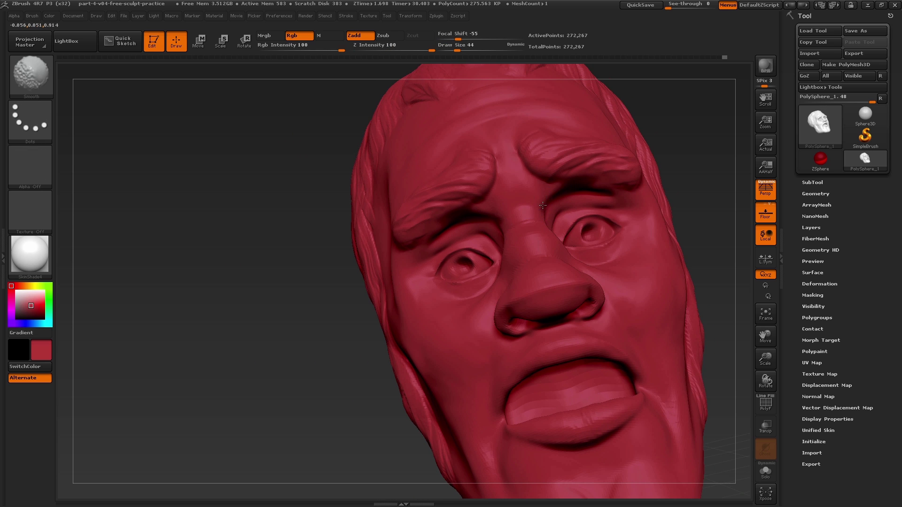
Step: Build up the flesh around the mouth corners with ClayBuildup at draw size 65
{"action": "mouse_move", "coordinate": [557, 220]}
{"action": "right_mouse_down", "text": "alt"}
{"action": "mouse_move", "coordinate": [501, 202]}
{"action": "mouse_move", "coordinate": [582, 251]}
{"action": "mouse_move", "coordinate": [508, 284]}
{"action": "right_mouse_up", "text": "alt"}
{"action": "left_click_drag", "start_coordinate": [509, 284], "coordinate": [499, 334]}
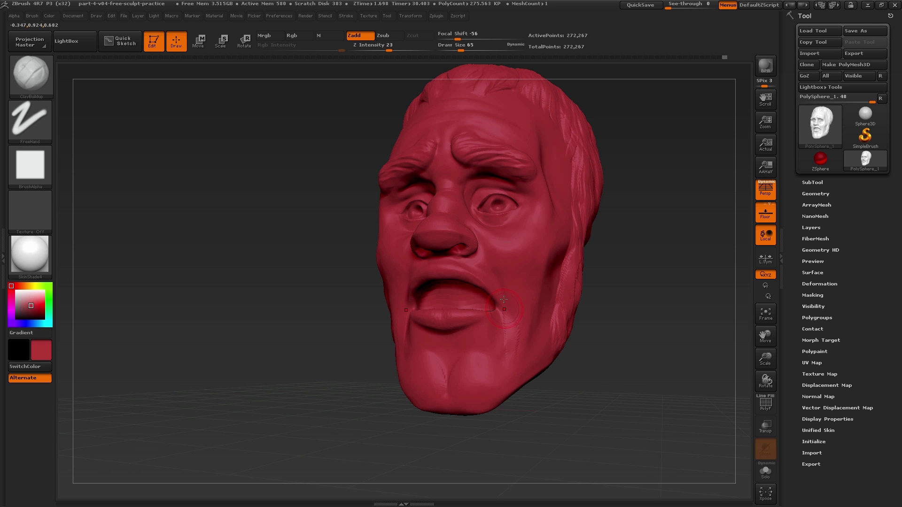
{"action": "right_click_drag", "start_coordinate": [507, 324], "coordinate": [520, 313]}
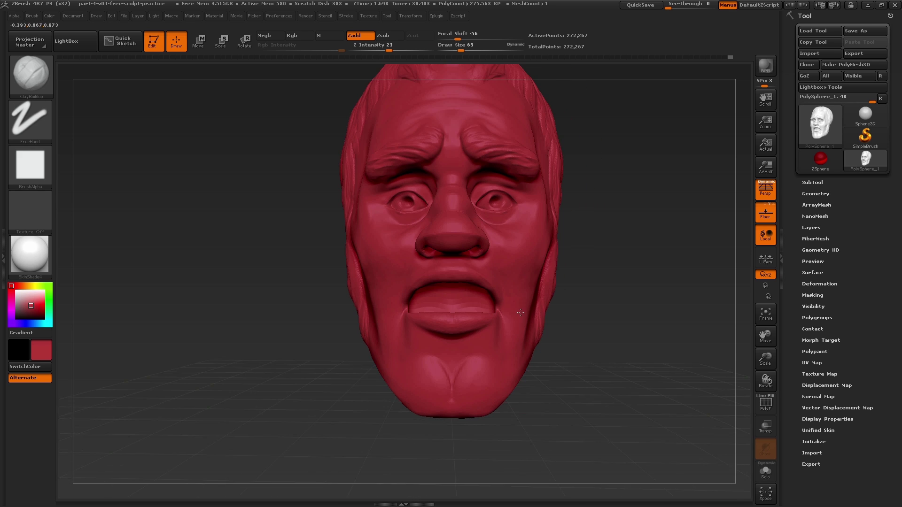
Step: Raise the ClayBuildup draw size to 149 and turn off symmetry to sculpt each side of the face independently
{"action": "left_click_drag", "start_coordinate": [598, 298], "coordinate": [578, 331], "text": "alt"}
{"action": "key", "text": "s"}
{"action": "left_click_drag", "start_coordinate": [493, 314], "coordinate": [503, 315]}
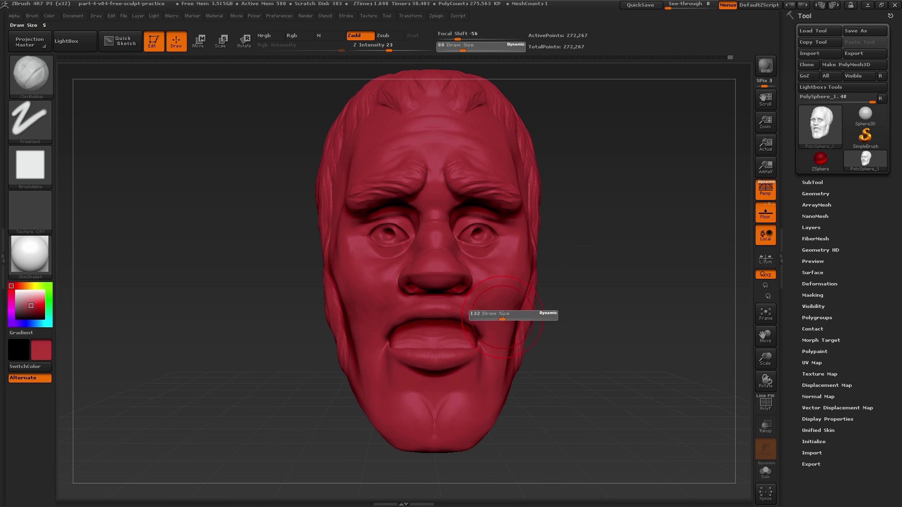
{"action": "mouse_move", "coordinate": [503, 314]}
{"action": "right_mouse_down", "text": "ctrl"}
{"action": "mouse_move", "coordinate": [495, 287]}
{"action": "mouse_move", "coordinate": [512, 285]}
{"action": "right_mouse_up", "text": "ctrl"}
{"action": "key", "text": "x"}
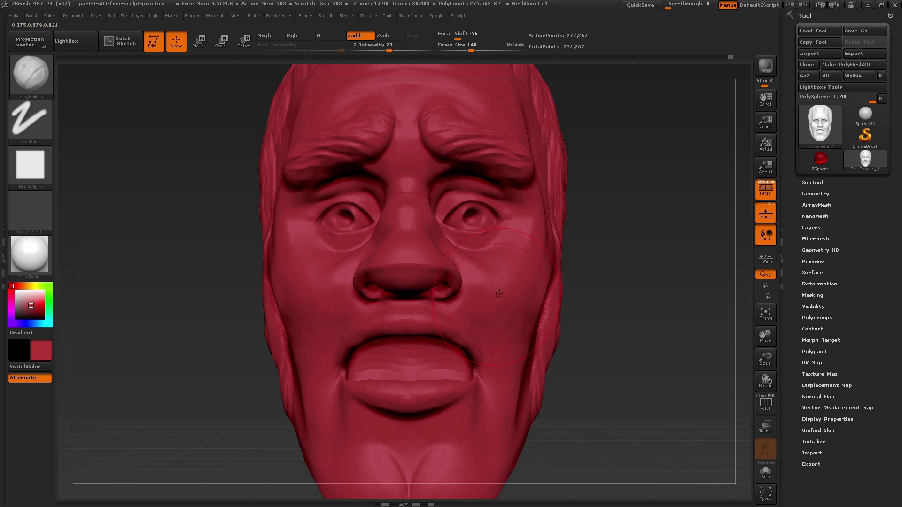
{"action": "mouse_move", "coordinate": [491, 284]}
{"action": "right_mouse_down"}
{"action": "mouse_move", "coordinate": [480, 283]}
{"action": "mouse_move", "coordinate": [498, 279]}
{"action": "right_mouse_up"}
{"action": "key", "text": "s"}
{"action": "left_click_drag", "start_coordinate": [499, 282], "coordinate": [495, 282]}
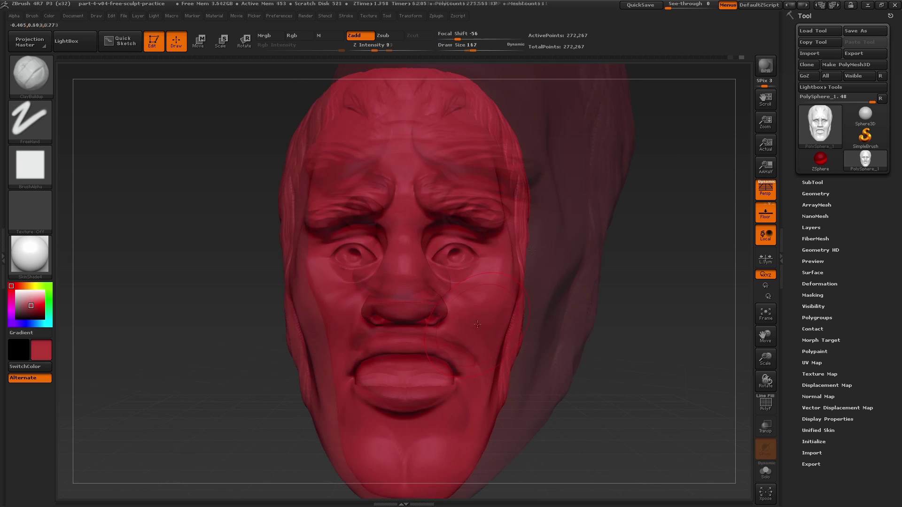
Step: Switch to the Move brush and reshape the character's left eyebrow on its own at draw size 192
{"action": "key", "text": "b"}
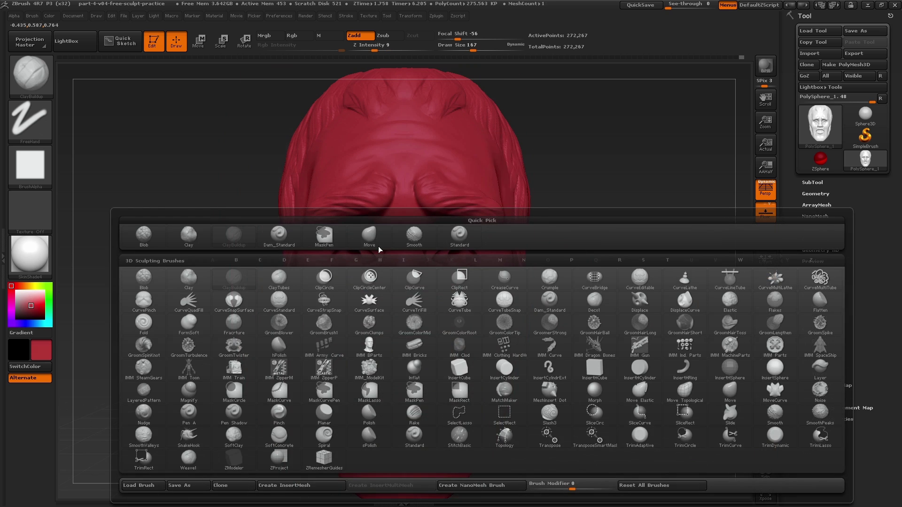
{"action": "left_click", "coordinate": [379, 246]}
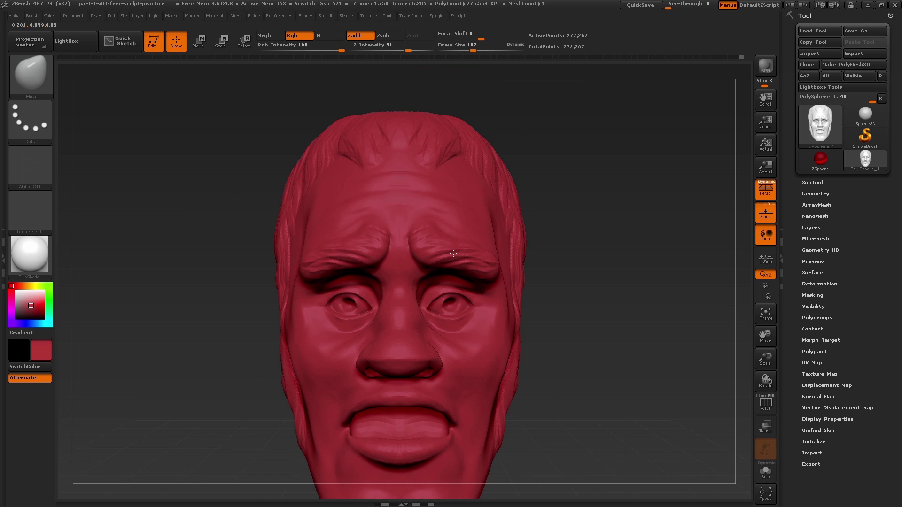
{"action": "right_click_drag", "start_coordinate": [453, 254], "coordinate": [479, 282], "text": "alt"}
{"action": "right_click_drag", "start_coordinate": [480, 282], "coordinate": [451, 171], "text": "alt"}
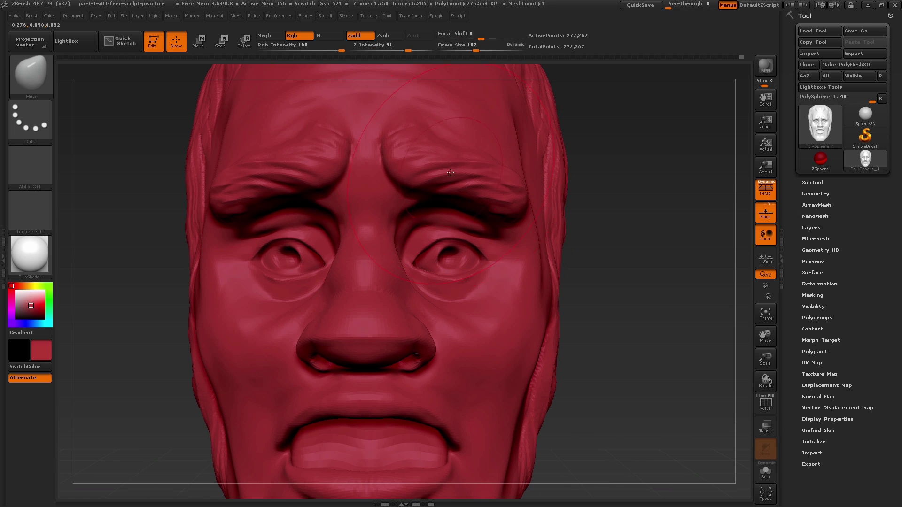
{"action": "left_click_drag", "start_coordinate": [450, 172], "coordinate": [447, 168]}
{"action": "right_click_drag", "start_coordinate": [451, 172], "coordinate": [478, 200], "text": "alt"}
{"action": "left_click_drag", "start_coordinate": [478, 202], "coordinate": [475, 207]}
Step: Reshape the inner part of the character's right eyebrow with the Move brush at draw size 257
{"action": "right_click_drag", "start_coordinate": [325, 201], "coordinate": [369, 215]}
{"action": "key", "text": "s"}
{"action": "left_click_drag", "start_coordinate": [369, 214], "coordinate": [360, 228]}
{"action": "right_click_drag", "start_coordinate": [408, 192], "coordinate": [364, 173]}
{"action": "key", "text": "s"}
{"action": "left_click_drag", "start_coordinate": [351, 176], "coordinate": [361, 176]}
{"action": "left_click_drag", "start_coordinate": [359, 192], "coordinate": [357, 181]}
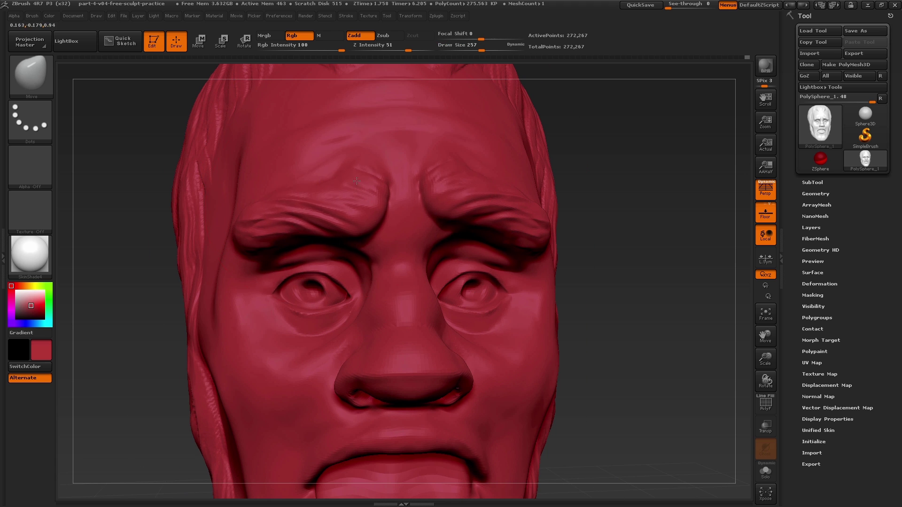
Step: Pull the character's right eyebrow down toward the eye and adjust its inner end with the Move brush at draw size 268
{"action": "left_click_drag", "start_coordinate": [320, 209], "coordinate": [323, 231]}
{"action": "mouse_move", "coordinate": [471, 235]}
{"action": "right_mouse_down", "text": "ctrl"}
{"action": "mouse_move", "coordinate": [441, 193]}
{"action": "mouse_move", "coordinate": [450, 192]}
{"action": "right_mouse_up", "text": "ctrl"}
{"action": "key", "text": "s"}
{"action": "left_click_drag", "start_coordinate": [373, 211], "coordinate": [375, 211]}
{"action": "left_click_drag", "start_coordinate": [379, 198], "coordinate": [388, 191]}
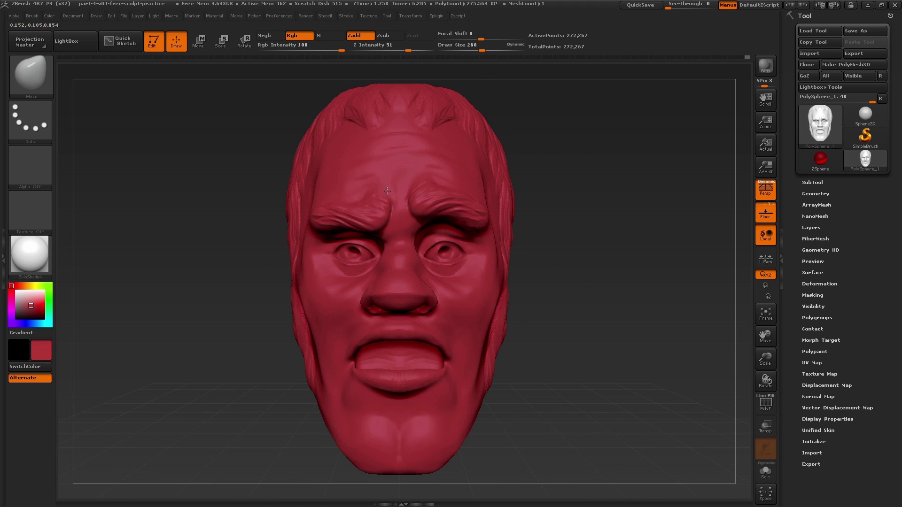
Step: Reshape the inner end of the character's left eyebrow with the Move brush, reducing the draw size to 217
{"action": "right_click_drag", "start_coordinate": [463, 207], "coordinate": [413, 207]}
{"action": "left_click_drag", "start_coordinate": [465, 211], "coordinate": [470, 207]}
{"action": "right_click_drag", "start_coordinate": [376, 198], "coordinate": [439, 196]}
{"action": "key", "text": "s"}
{"action": "left_click_drag", "start_coordinate": [439, 197], "coordinate": [442, 197]}
{"action": "mouse_move", "coordinate": [472, 155]}
{"action": "right_mouse_down"}
{"action": "mouse_move", "coordinate": [397, 162]}
{"action": "mouse_move", "coordinate": [394, 141]}
{"action": "right_mouse_up"}
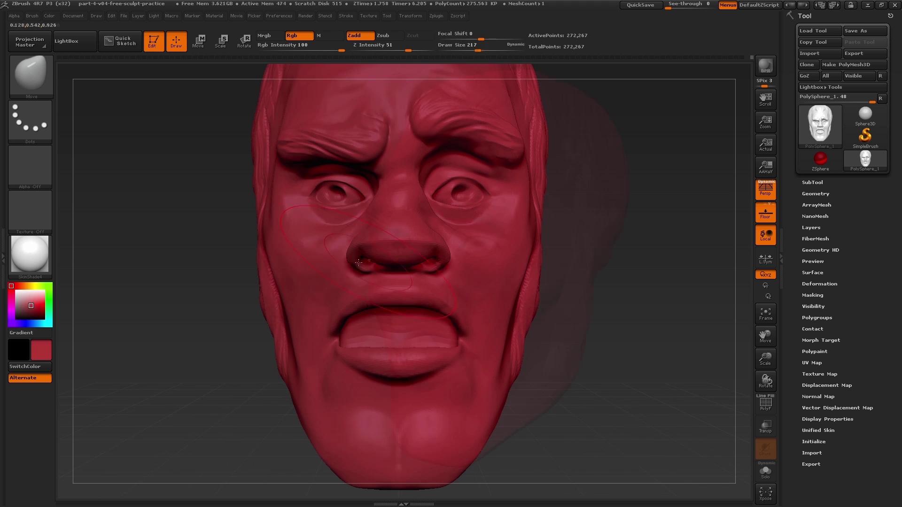
Step: Nudge the nostril and pull the mouth upward on the character's right side with the Move brush at draw size 358
{"action": "left_click_drag", "start_coordinate": [358, 263], "coordinate": [357, 258]}
{"action": "key", "text": "s"}
{"action": "mouse_move", "coordinate": [336, 353]}
{"action": "left_mouse_down"}
{"action": "mouse_move", "coordinate": [347, 352]}
{"action": "mouse_move", "coordinate": [347, 338]}
{"action": "mouse_move", "coordinate": [336, 325]}
{"action": "left_mouse_up"}
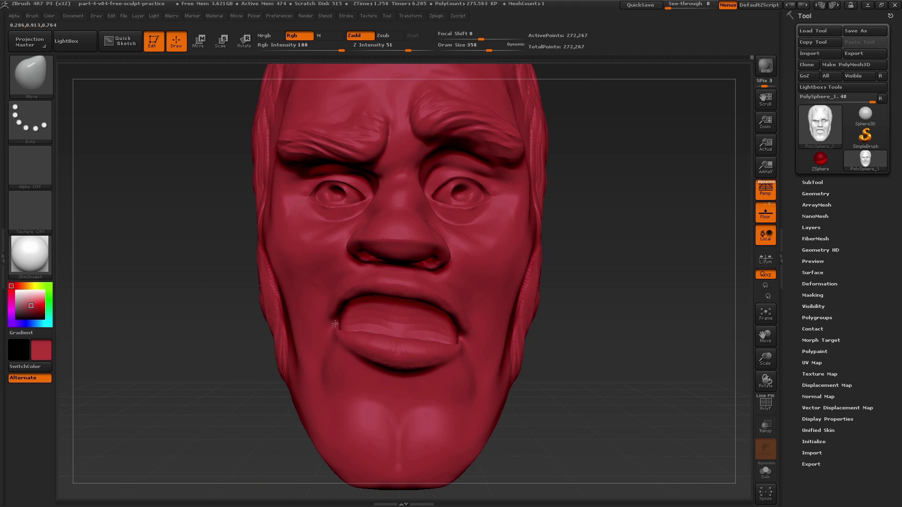
{"action": "right_click_drag", "start_coordinate": [554, 329], "coordinate": [477, 353]}
{"action": "key", "text": "s"}
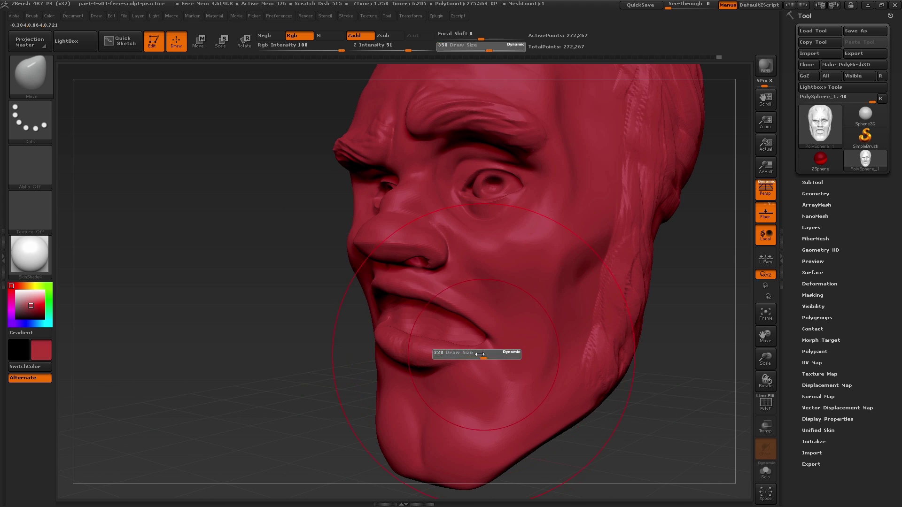
{"action": "left_click", "coordinate": [479, 354]}
Step: Reshape the mouth corner and lower lip on the character's left side with the Move brush at draw sizes around 100
{"action": "mouse_move", "coordinate": [395, 329]}
{"action": "right_mouse_down"}
{"action": "mouse_move", "coordinate": [484, 304]}
{"action": "mouse_move", "coordinate": [472, 304]}
{"action": "mouse_move", "coordinate": [564, 305]}
{"action": "right_mouse_up"}
{"action": "key", "text": "s"}
{"action": "left_click_drag", "start_coordinate": [428, 298], "coordinate": [419, 298]}
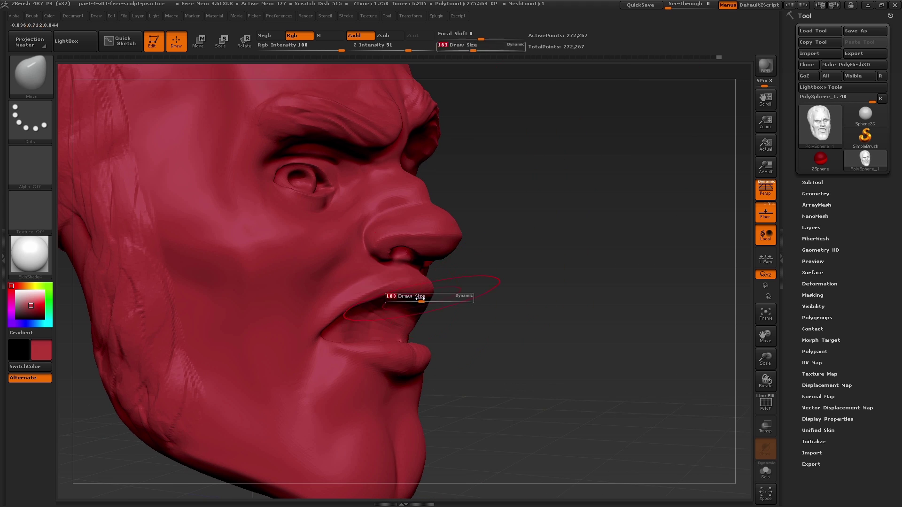
{"action": "mouse_move", "coordinate": [564, 324]}
{"action": "right_mouse_down"}
{"action": "mouse_move", "coordinate": [467, 333]}
{"action": "mouse_move", "coordinate": [489, 395]}
{"action": "mouse_move", "coordinate": [406, 398]}
{"action": "right_mouse_up"}
{"action": "left_click_drag", "start_coordinate": [499, 346], "coordinate": [482, 332]}
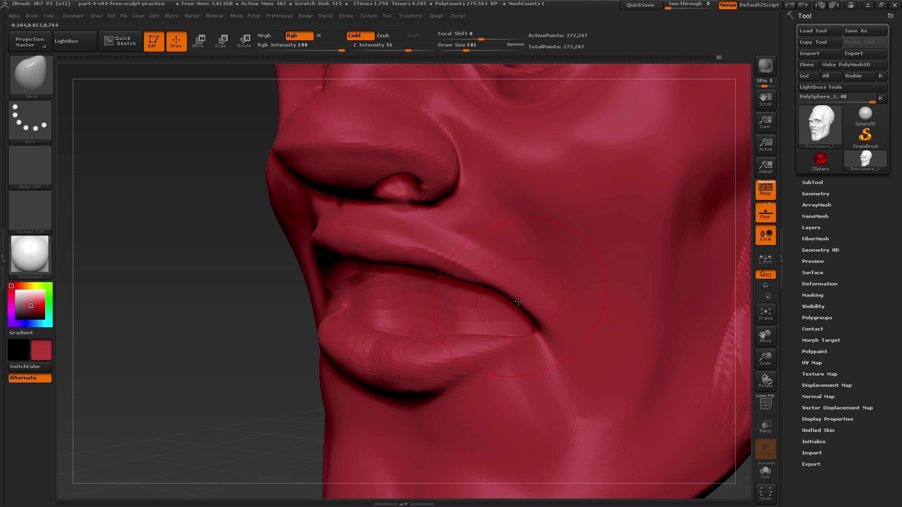
{"action": "left_click_drag", "start_coordinate": [422, 335], "coordinate": [386, 345]}
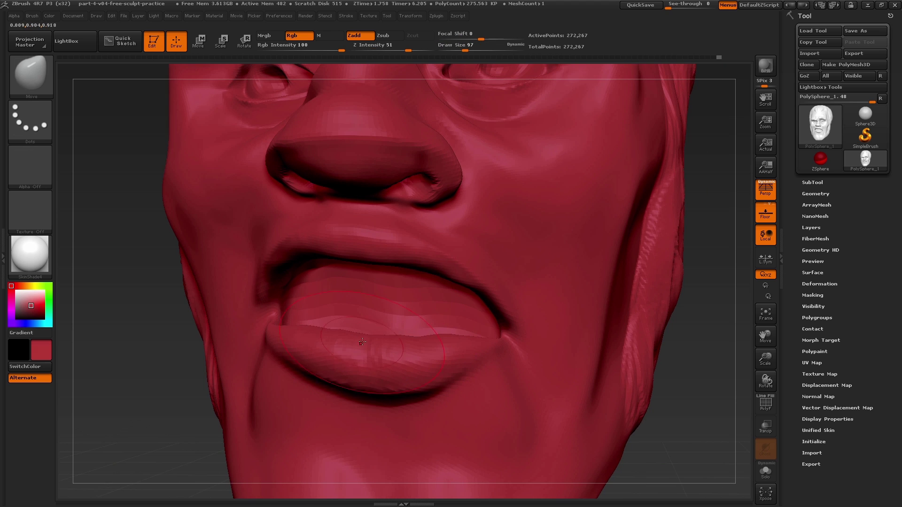
Step: Adjust the upper lip's outline on both sides of the mouth with the Move brush at draw size 97
{"action": "right_click_drag", "start_coordinate": [438, 336], "coordinate": [366, 332]}
{"action": "left_click_drag", "start_coordinate": [498, 310], "coordinate": [489, 298]}
{"action": "right_click_drag", "start_coordinate": [451, 306], "coordinate": [484, 300]}
{"action": "left_click_drag", "start_coordinate": [489, 303], "coordinate": [453, 284]}
{"action": "mouse_move", "coordinate": [319, 291]}
{"action": "right_mouse_down"}
{"action": "mouse_move", "coordinate": [347, 263]}
{"action": "mouse_move", "coordinate": [373, 255]}
{"action": "mouse_move", "coordinate": [422, 263]}
{"action": "right_mouse_up"}
{"action": "left_click_drag", "start_coordinate": [296, 296], "coordinate": [275, 301]}
Step: Reshape the lips and mouth corner on the character's right side with the Move brush at draw size 116
{"action": "right_click_drag", "start_coordinate": [275, 303], "coordinate": [316, 351]}
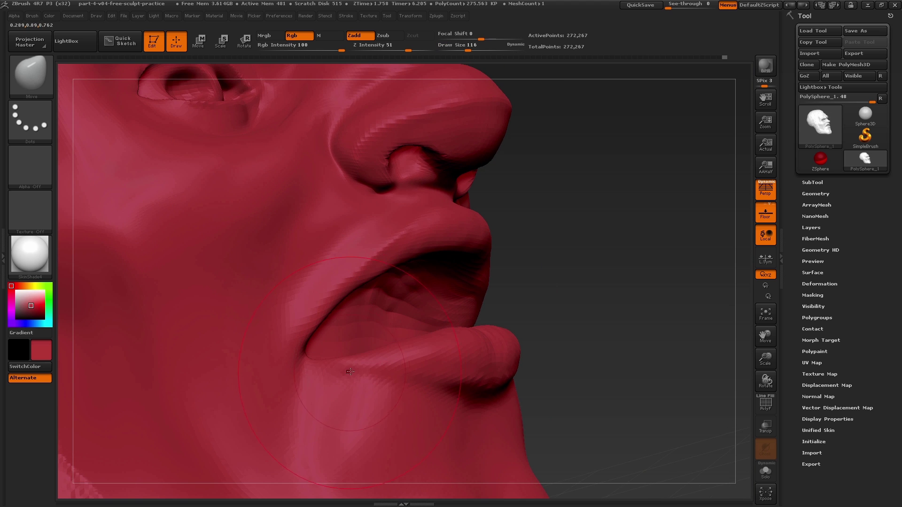
{"action": "left_click_drag", "start_coordinate": [350, 372], "coordinate": [343, 358]}
{"action": "right_click_drag", "start_coordinate": [343, 357], "coordinate": [315, 343]}
{"action": "left_click_drag", "start_coordinate": [338, 324], "coordinate": [319, 336]}
{"action": "right_click_drag", "start_coordinate": [320, 338], "coordinate": [388, 362]}
{"action": "key", "text": "s"}
{"action": "left_click_drag", "start_coordinate": [380, 366], "coordinate": [414, 324]}
Step: Pinch the mouth corner closed on the character's right side with the Move brush, reducing the draw size to 29
{"action": "mouse_move", "coordinate": [413, 319]}
{"action": "right_mouse_down"}
{"action": "mouse_move", "coordinate": [328, 327]}
{"action": "mouse_move", "coordinate": [372, 276]}
{"action": "right_mouse_up"}
{"action": "key", "text": "s"}
{"action": "left_click_drag", "start_coordinate": [365, 280], "coordinate": [326, 285]}
{"action": "key", "text": "s"}
{"action": "right_click_drag", "start_coordinate": [337, 316], "coordinate": [339, 310], "text": "ctrl"}
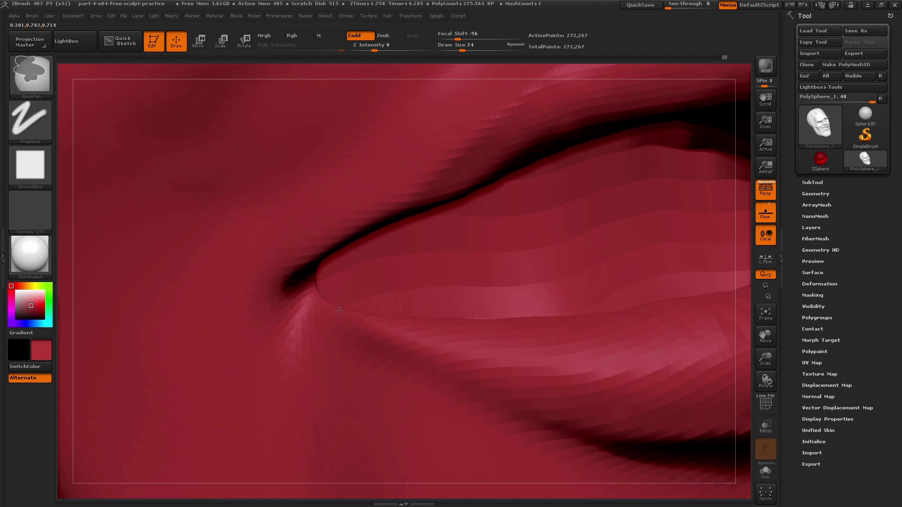
{"action": "key", "text": "s"}
{"action": "left_click_drag", "start_coordinate": [343, 315], "coordinate": [339, 316]}
{"action": "right_click_drag", "start_coordinate": [339, 314], "coordinate": [451, 285]}
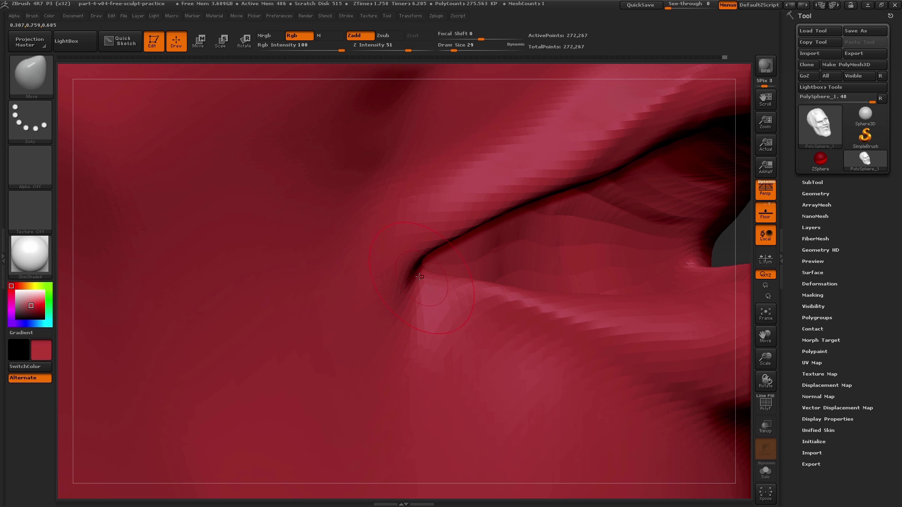
Step: Reshape the eyelids of the character's left eye with the Move brush at draw size 77
{"action": "key", "text": "s"}
{"action": "mouse_move", "coordinate": [565, 192]}
{"action": "left_mouse_down"}
{"action": "mouse_move", "coordinate": [576, 192]}
{"action": "mouse_move", "coordinate": [554, 193]}
{"action": "left_mouse_up"}
{"action": "left_click_drag", "start_coordinate": [482, 283], "coordinate": [473, 292]}
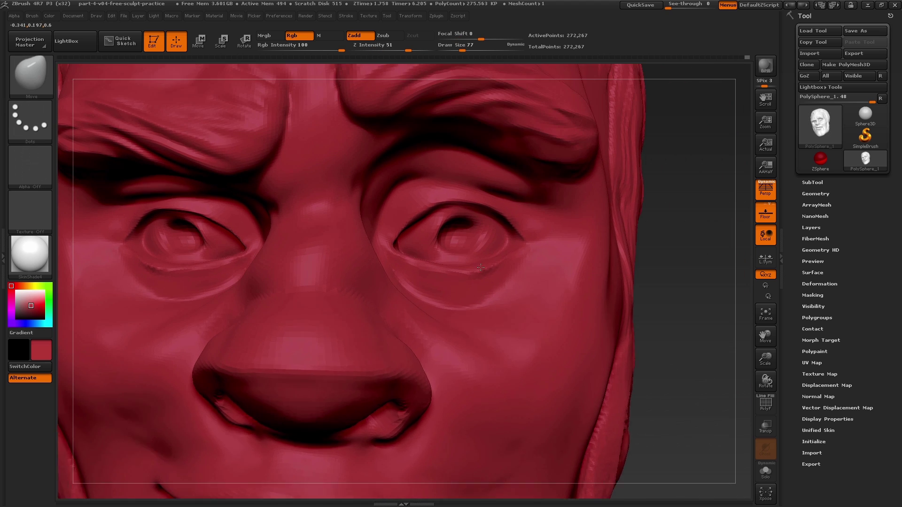
{"action": "key", "text": "s"}
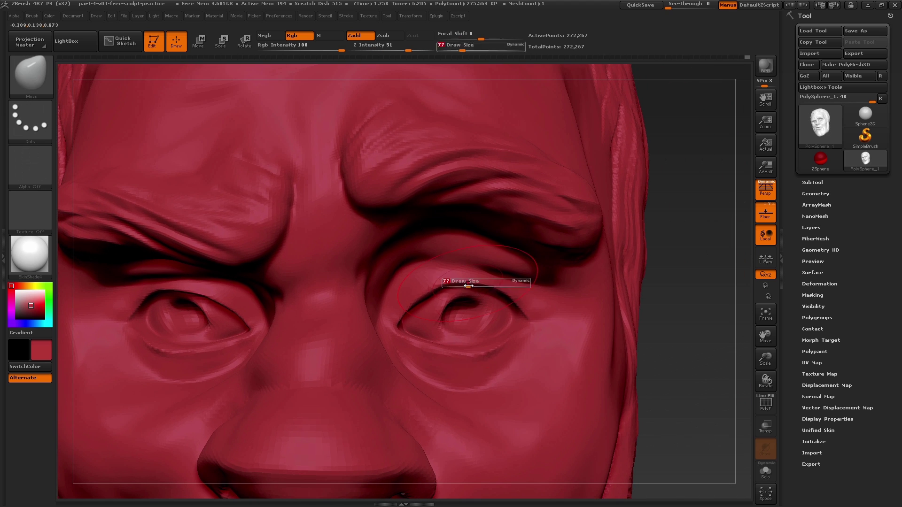
{"action": "left_click_drag", "start_coordinate": [468, 286], "coordinate": [467, 286]}
{"action": "mouse_move", "coordinate": [470, 290]}
{"action": "left_mouse_down"}
{"action": "mouse_move", "coordinate": [470, 280]}
{"action": "mouse_move", "coordinate": [482, 284]}
{"action": "mouse_move", "coordinate": [452, 285]}
{"action": "left_mouse_up"}
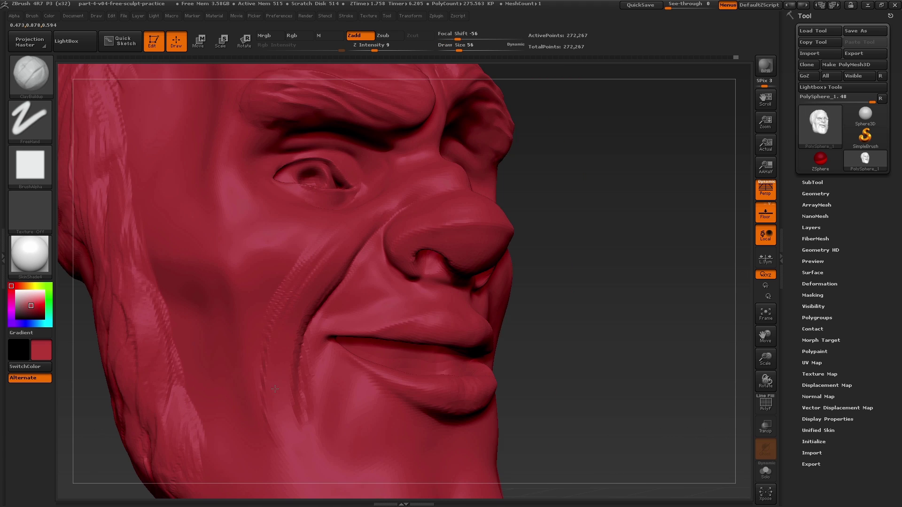
Step: Sculpt and smooth the smile crease and mouth corner on the character's right side with ClayBuildup at draw sizes 35 and 27
{"action": "key", "text": "shift"}
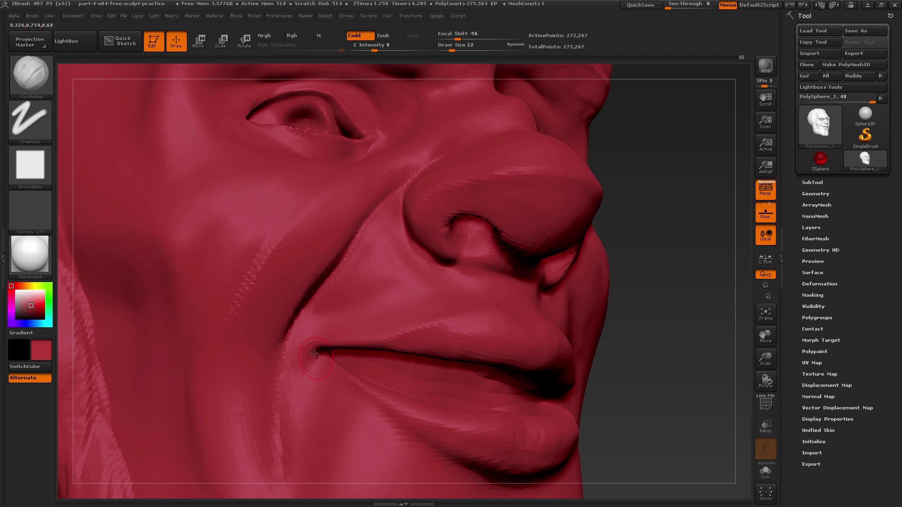
{"action": "key", "text": "s"}
{"action": "left_click_drag", "start_coordinate": [314, 354], "coordinate": [318, 354]}
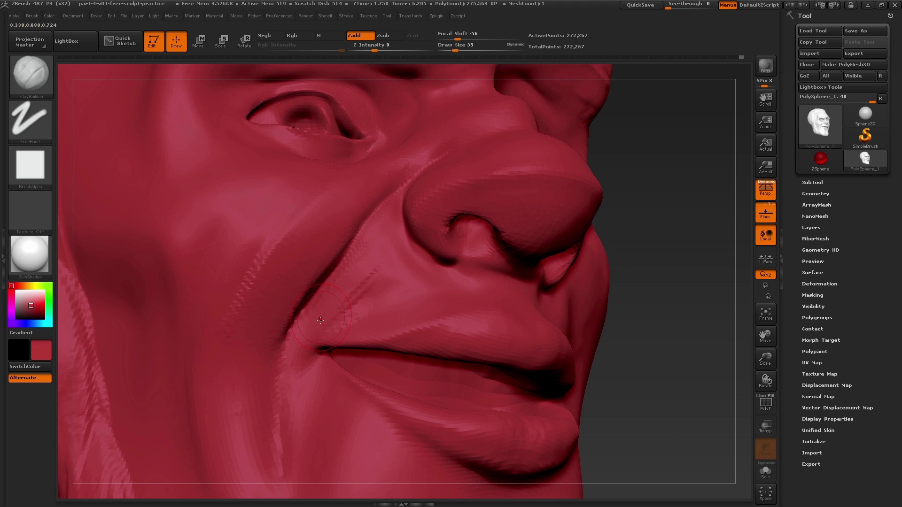
{"action": "key", "text": "shift"}
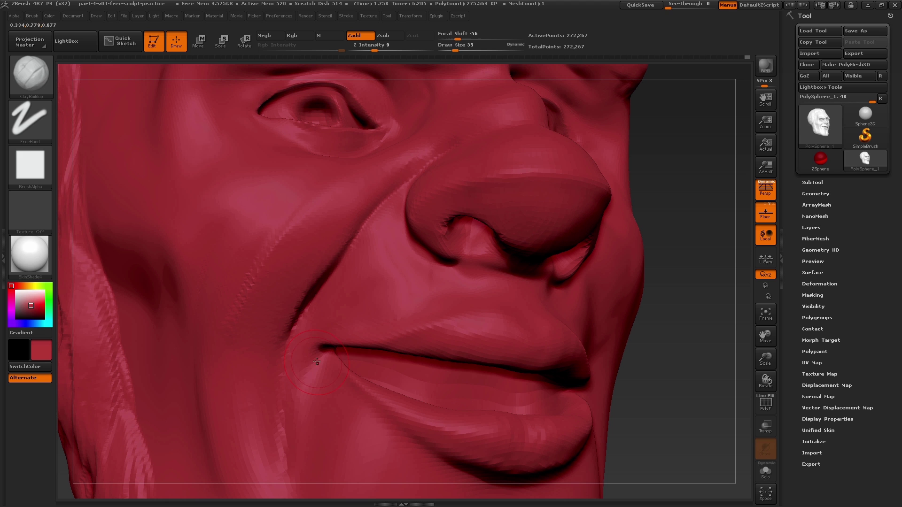
{"action": "key", "text": "["}
{"action": "key", "text": "["}
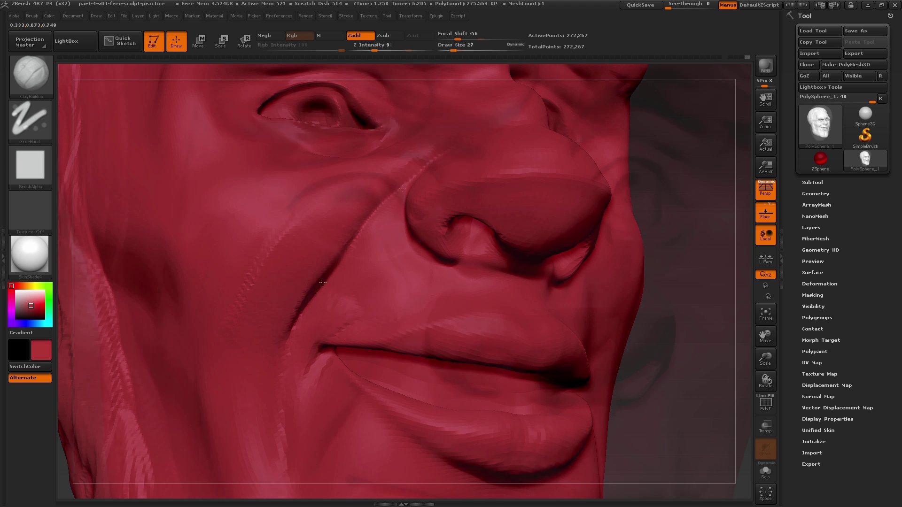
Step: Sculpt fine folds below the character's right eye with the Standard brush at Z Intensity 11 and draw size 12
{"action": "key", "text": "b"}
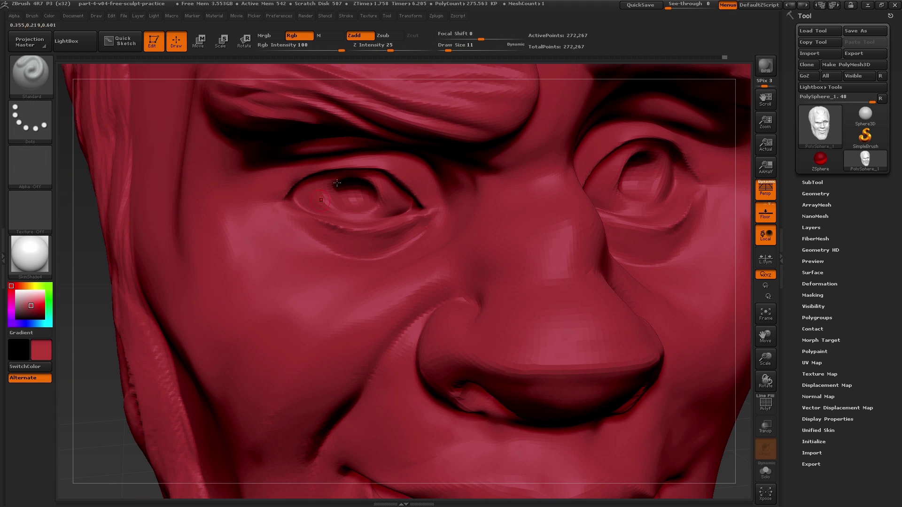
{"action": "left_click", "coordinate": [376, 49]}
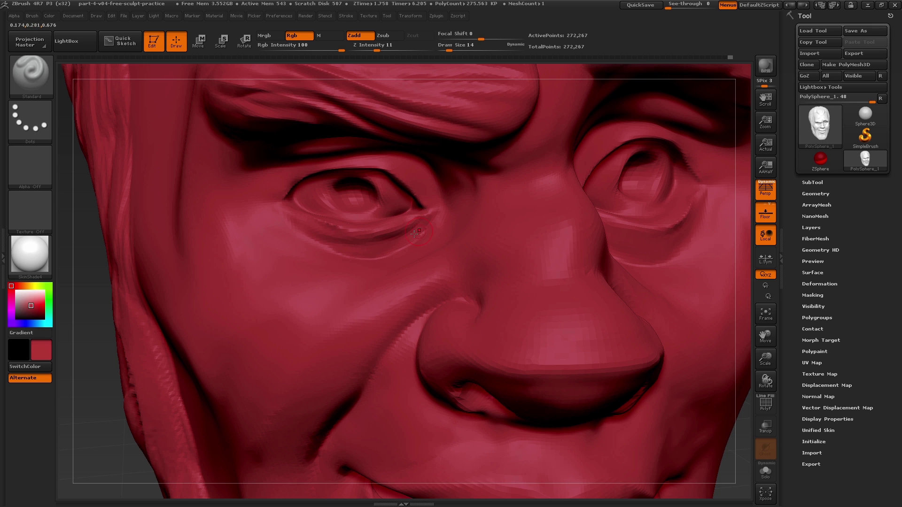
{"action": "type", "text": "s12"}
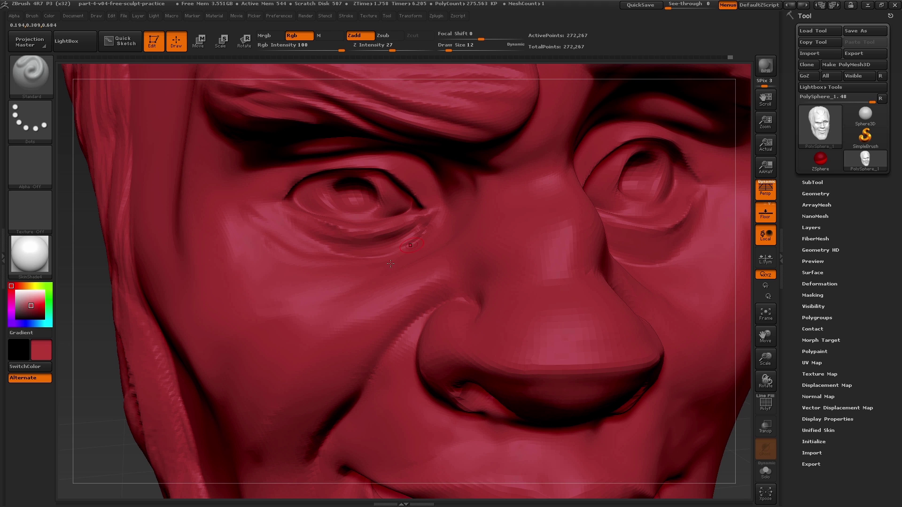
Step: Add a soft fold across the cheek below the character's right eye and smooth it together with the under-eye area
{"action": "right_click_drag", "start_coordinate": [318, 293], "coordinate": [376, 266]}
{"action": "mouse_move", "coordinate": [304, 297]}
{"action": "left_mouse_down"}
{"action": "mouse_move", "coordinate": [254, 334]}
{"action": "mouse_move", "coordinate": [265, 337]}
{"action": "left_mouse_up"}
{"action": "left_click_drag", "start_coordinate": [265, 337], "coordinate": [281, 311], "text": "shift"}
{"action": "right_click_drag", "start_coordinate": [281, 311], "coordinate": [225, 300]}
{"action": "key", "text": "bracketright"}
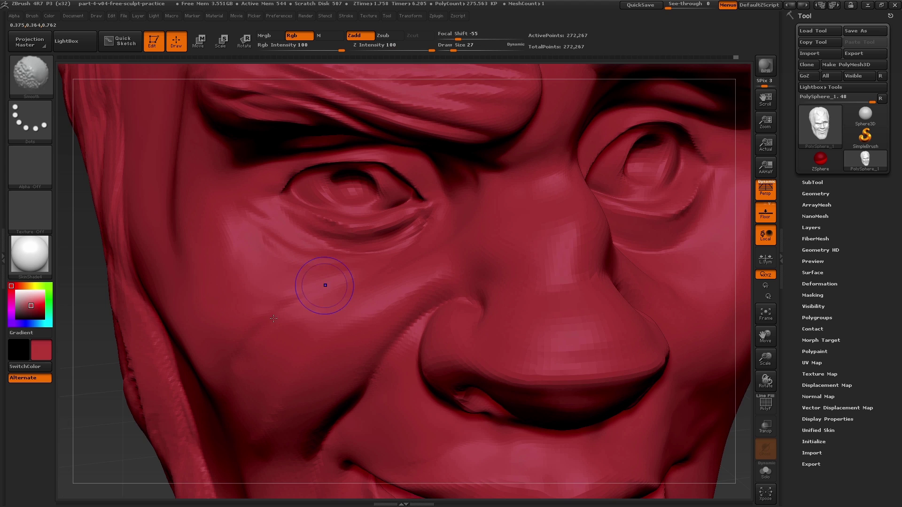
{"action": "mouse_move", "coordinate": [305, 254]}
{"action": "right_mouse_down"}
{"action": "mouse_move", "coordinate": [291, 241]}
{"action": "mouse_move", "coordinate": [328, 275]}
{"action": "right_mouse_up"}
{"action": "key", "text": "bracketleft"}
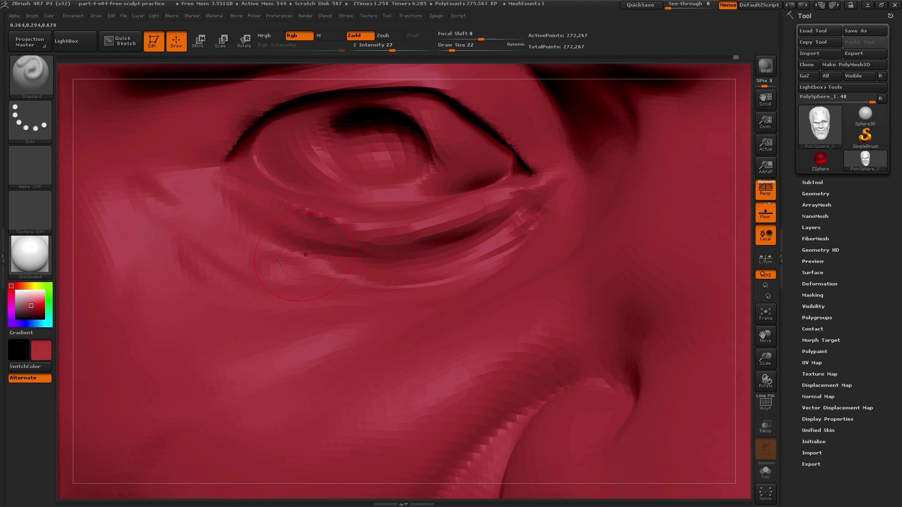
{"action": "left_click_drag", "start_coordinate": [329, 277], "coordinate": [305, 280], "text": "shift"}
Step: Build up the upper eyelid rim and outer corner of the character's right eye with the Standard brush at draw size 9
{"action": "right_click_drag", "start_coordinate": [310, 254], "coordinate": [463, 192]}
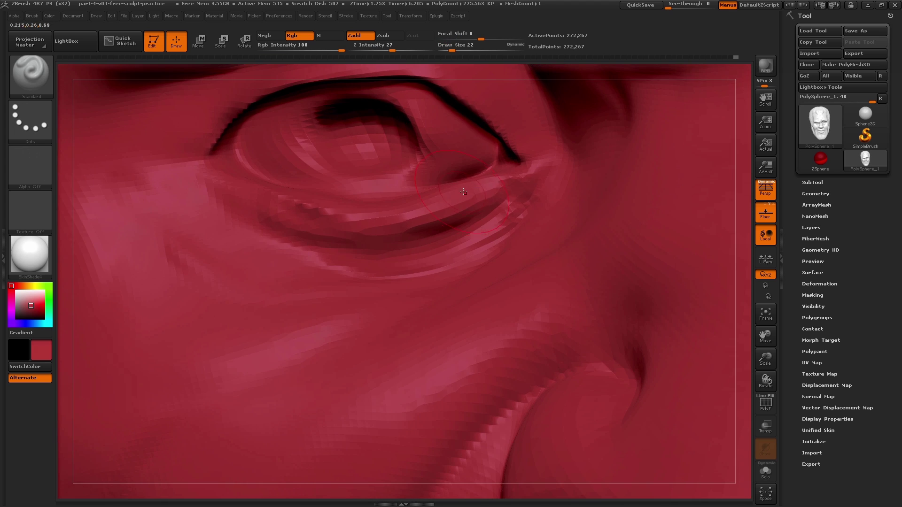
{"action": "left_click_drag", "start_coordinate": [213, 173], "coordinate": [311, 251], "text": "alt"}
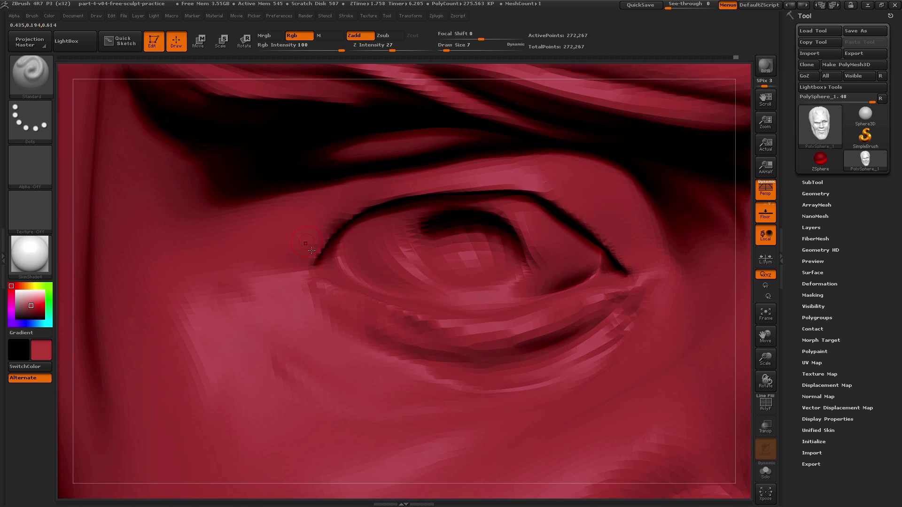
{"action": "left_click_drag", "start_coordinate": [400, 187], "coordinate": [351, 205]}
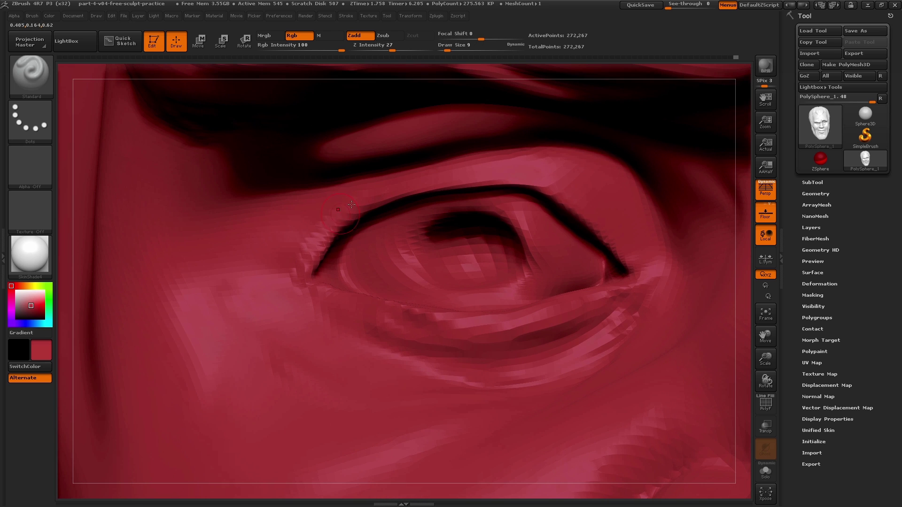
{"action": "left_click_drag", "start_coordinate": [653, 272], "coordinate": [303, 264]}
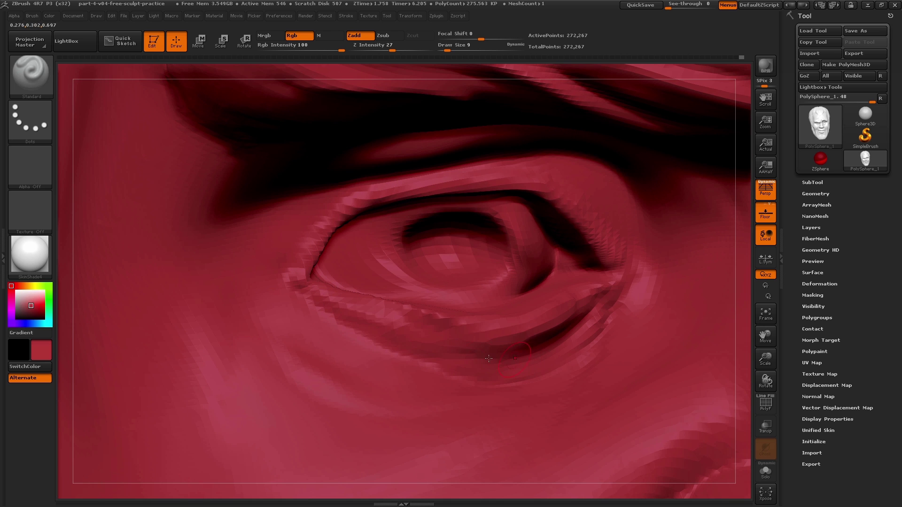
Step: Define the lower eyelid fold and build up the inner corner of the character's right eye with the Standard brush
{"action": "left_click_drag", "start_coordinate": [413, 334], "coordinate": [528, 355]}
{"action": "right_click_drag", "start_coordinate": [528, 355], "coordinate": [606, 303]}
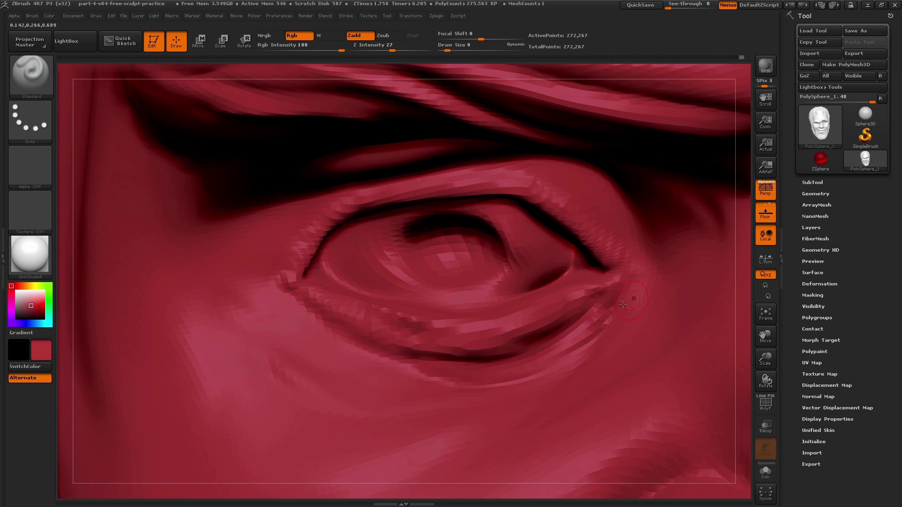
{"action": "mouse_move", "coordinate": [610, 305]}
{"action": "left_mouse_down"}
{"action": "mouse_move", "coordinate": [646, 263]}
{"action": "mouse_move", "coordinate": [629, 313]}
{"action": "mouse_move", "coordinate": [655, 294]}
{"action": "mouse_move", "coordinate": [613, 223]}
{"action": "mouse_move", "coordinate": [545, 173]}
{"action": "mouse_move", "coordinate": [596, 188]}
{"action": "left_mouse_up"}
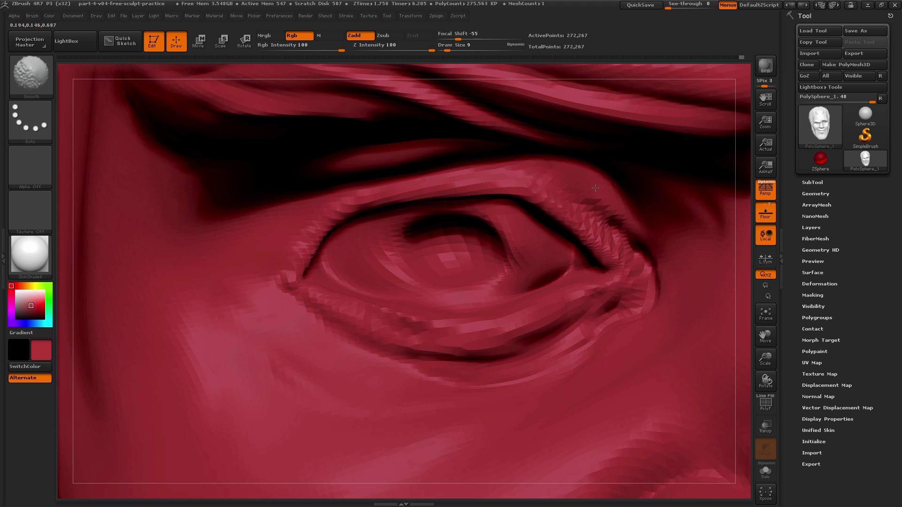
{"action": "right_click_drag", "start_coordinate": [655, 255], "coordinate": [639, 245]}
{"action": "mouse_move", "coordinate": [666, 282]}
{"action": "right_mouse_down", "text": "ctrl"}
{"action": "mouse_move", "coordinate": [645, 293]}
{"action": "mouse_move", "coordinate": [462, 296]}
{"action": "right_mouse_up", "text": "ctrl"}
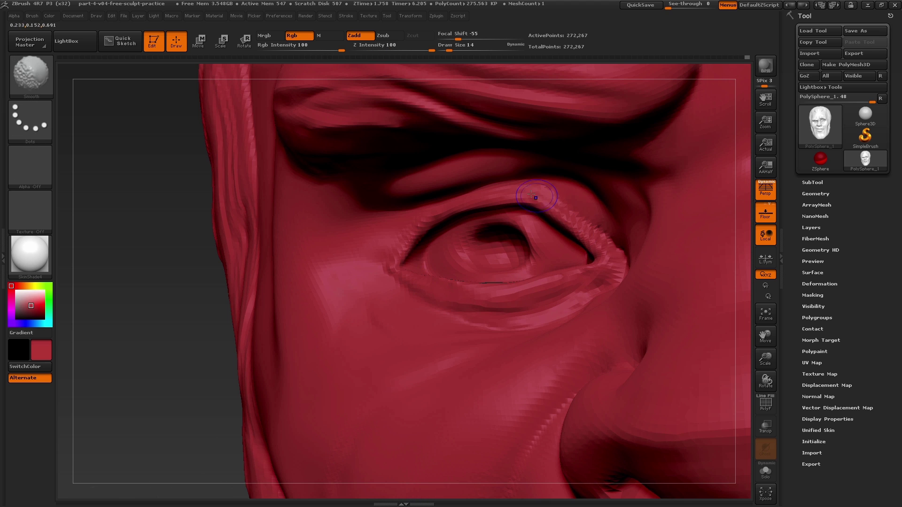
Step: Pick another brush, adjust its draw size and refine the eyelids and surrounding form of the character's right eye
{"action": "right_click_drag", "start_coordinate": [361, 233], "coordinate": [530, 267]}
{"action": "key", "text": "b"}
{"action": "left_click", "coordinate": [370, 237]}
{"action": "key", "text": "s"}
{"action": "mouse_move", "coordinate": [491, 200]}
{"action": "left_mouse_down"}
{"action": "mouse_move", "coordinate": [504, 201]}
{"action": "mouse_move", "coordinate": [499, 227]}
{"action": "left_mouse_up"}
{"action": "mouse_move", "coordinate": [499, 228]}
{"action": "right_mouse_down"}
{"action": "mouse_move", "coordinate": [447, 235]}
{"action": "mouse_move", "coordinate": [437, 202]}
{"action": "mouse_move", "coordinate": [470, 165]}
{"action": "mouse_move", "coordinate": [466, 154]}
{"action": "mouse_move", "coordinate": [421, 163]}
{"action": "mouse_move", "coordinate": [433, 173]}
{"action": "mouse_move", "coordinate": [475, 149]}
{"action": "mouse_move", "coordinate": [503, 242]}
{"action": "right_mouse_up"}
{"action": "right_click_drag", "start_coordinate": [403, 269], "coordinate": [489, 173]}
{"action": "key", "text": "s"}
{"action": "left_click_drag", "start_coordinate": [467, 173], "coordinate": [472, 173]}
{"action": "left_click_drag", "start_coordinate": [423, 216], "coordinate": [424, 216]}
{"action": "right_click_drag", "start_coordinate": [425, 216], "coordinate": [424, 127], "text": "ctrl"}
{"action": "right_click_drag", "start_coordinate": [610, 220], "coordinate": [511, 240]}
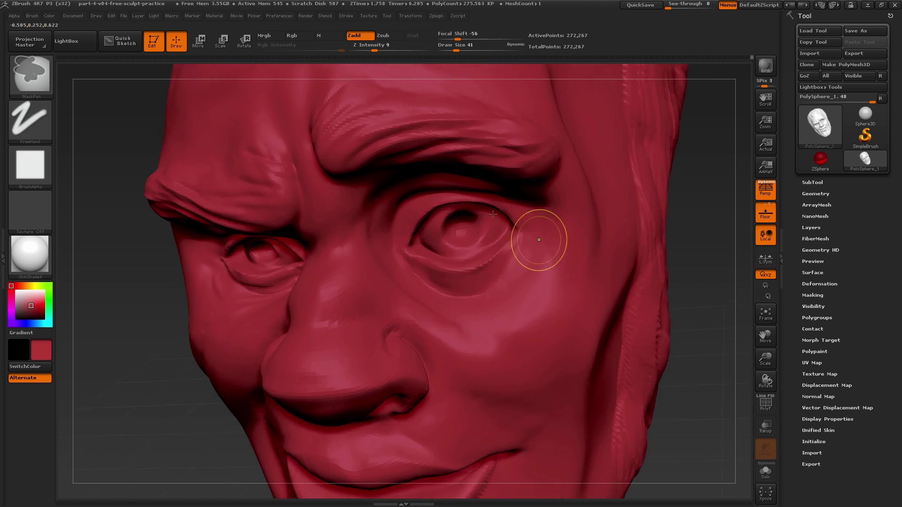
Step: Carve crow's feet at the outer corner of the character's right eye with the Dam_Standard brush at draw size 14
{"action": "key", "text": "b"}
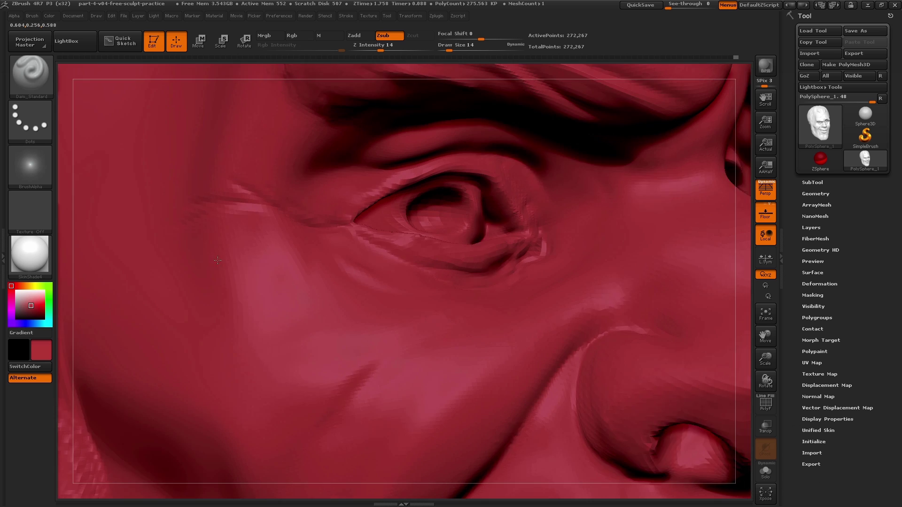
{"action": "right_click_drag", "start_coordinate": [218, 260], "coordinate": [286, 247]}
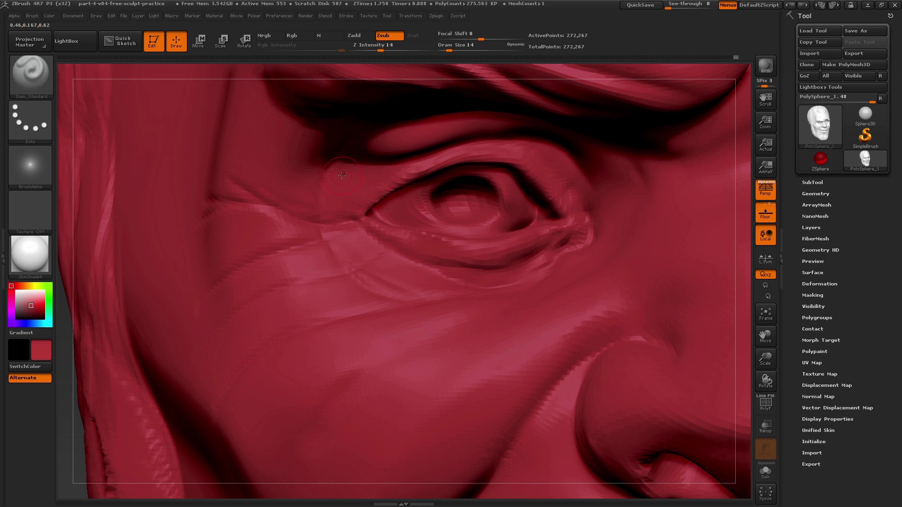
{"action": "mouse_move", "coordinate": [342, 175]}
{"action": "right_mouse_down"}
{"action": "mouse_move", "coordinate": [315, 207]}
{"action": "mouse_move", "coordinate": [329, 219]}
{"action": "right_mouse_up"}
Step: Cut the crease above the character's right upper eyelid round to the inner corner with Dam_Standard at draw sizes 9 and 10
{"action": "key", "text": "["}
{"action": "left_click_drag", "start_coordinate": [293, 278], "coordinate": [484, 251]}
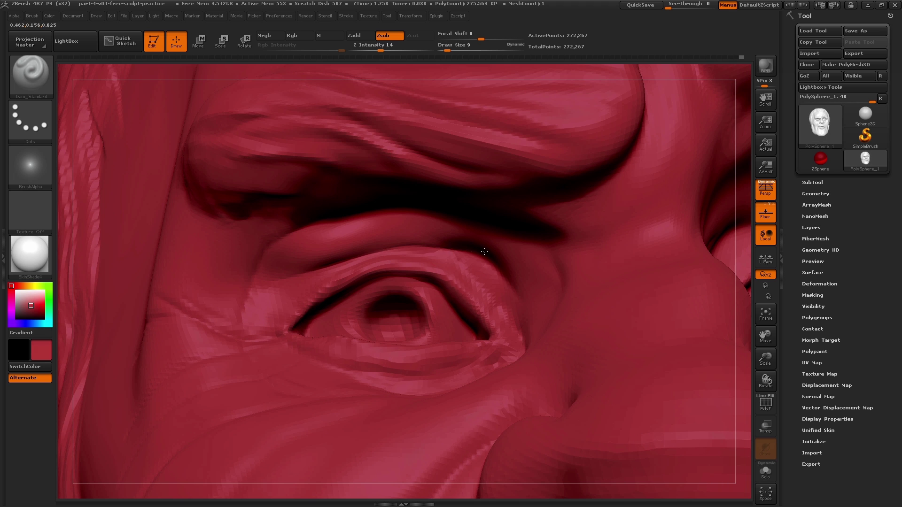
{"action": "mouse_move", "coordinate": [522, 286]}
{"action": "right_mouse_down"}
{"action": "mouse_move", "coordinate": [551, 328]}
{"action": "mouse_move", "coordinate": [529, 329]}
{"action": "right_mouse_up"}
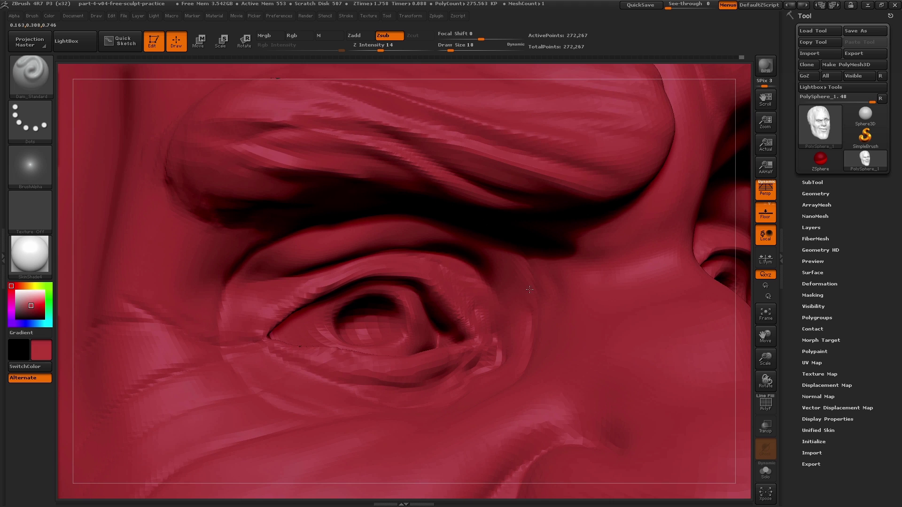
{"action": "right_click_drag", "start_coordinate": [496, 247], "coordinate": [489, 286]}
{"action": "key", "text": "]"}
Step: Smooth the creases around the character's right eye and carve more wrinkle lines outward across the temple with Dam_Standard
{"action": "left_click_drag", "start_coordinate": [340, 246], "coordinate": [565, 297], "text": "shift"}
{"action": "right_click_drag", "start_coordinate": [258, 314], "coordinate": [233, 305]}
{"action": "left_click_drag", "start_coordinate": [232, 306], "coordinate": [283, 295]}
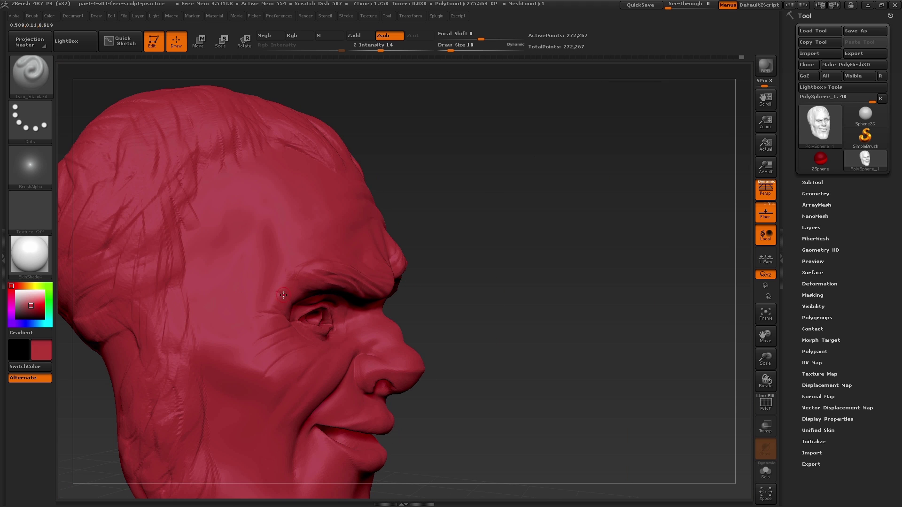
{"action": "right_click_drag", "start_coordinate": [245, 311], "coordinate": [277, 306], "text": "ctrl"}
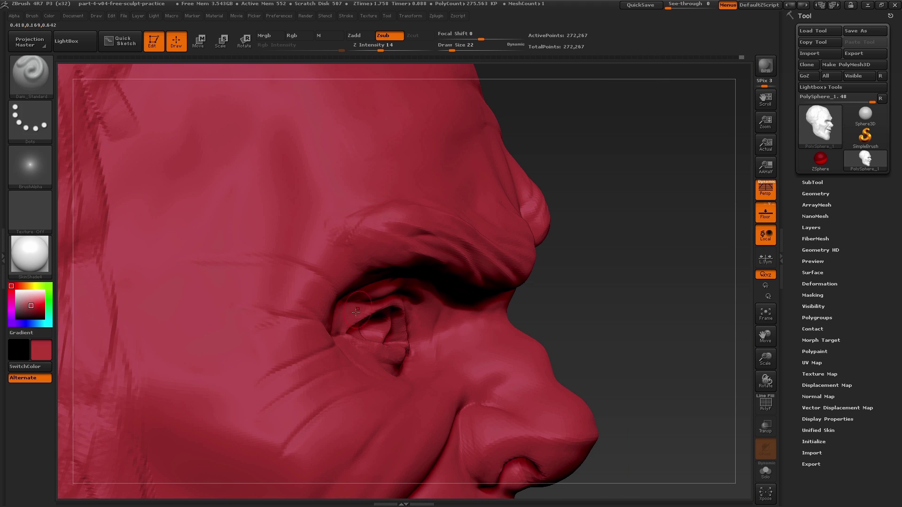
Step: Carve a central chin cleft and the curved upper edges of both chin lobes with Dam_Standard at draw size 54, smoothing the transitions
{"action": "left_click_drag", "start_coordinate": [255, 378], "coordinate": [330, 324], "text": "alt"}
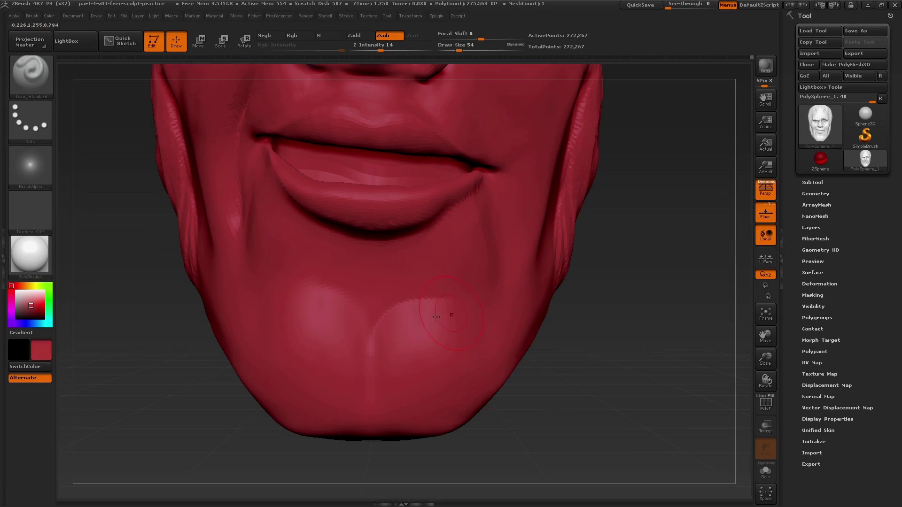
{"action": "left_click_drag", "start_coordinate": [367, 375], "coordinate": [294, 311]}
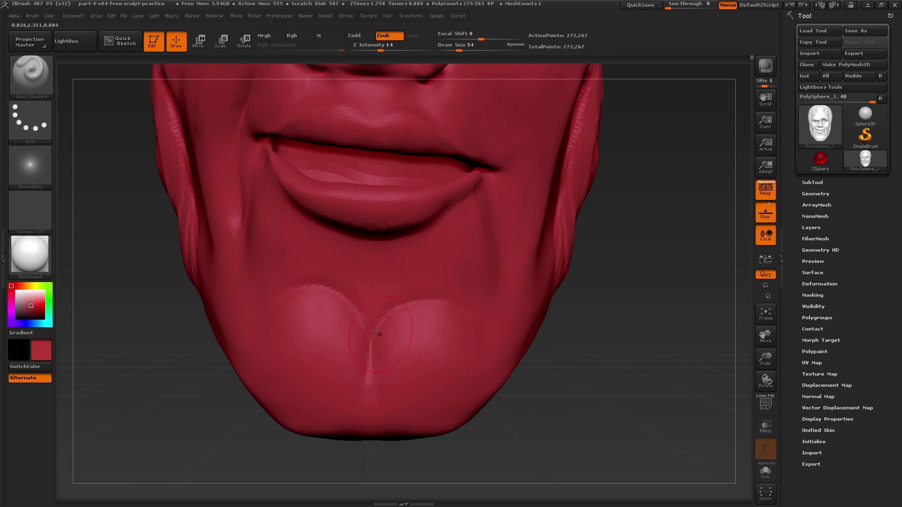
{"action": "left_click_drag", "start_coordinate": [376, 330], "coordinate": [367, 398]}
{"action": "right_click_drag", "start_coordinate": [367, 399], "coordinate": [357, 376]}
{"action": "left_click_drag", "start_coordinate": [324, 441], "coordinate": [373, 396]}
{"action": "right_click_drag", "start_coordinate": [386, 386], "coordinate": [363, 382]}
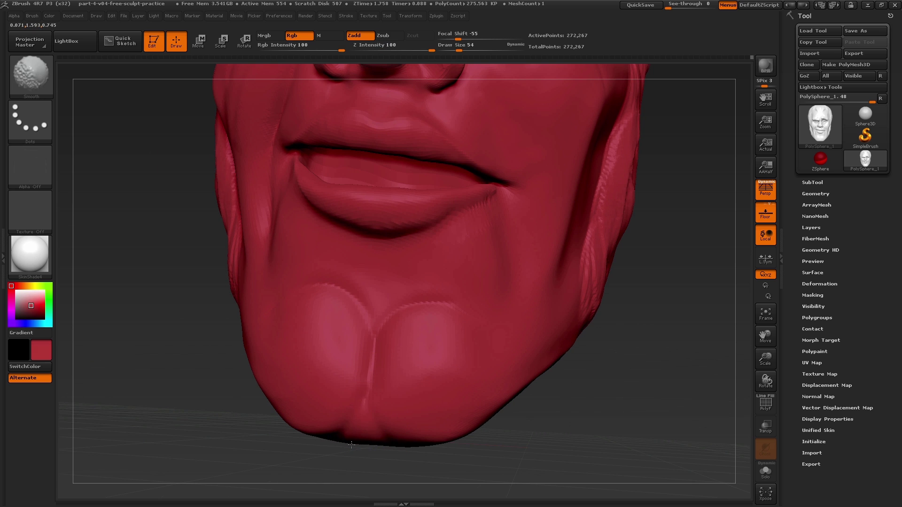
{"action": "left_click_drag", "start_coordinate": [351, 444], "coordinate": [458, 302]}
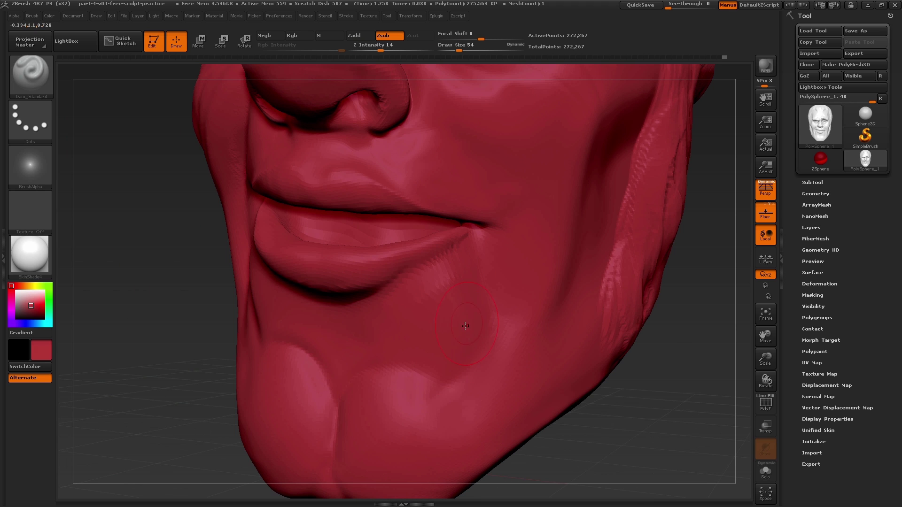
Step: Reshape the area around the character's right mouth corner with the Move brush at draw size 77
{"action": "key", "text": "b"}
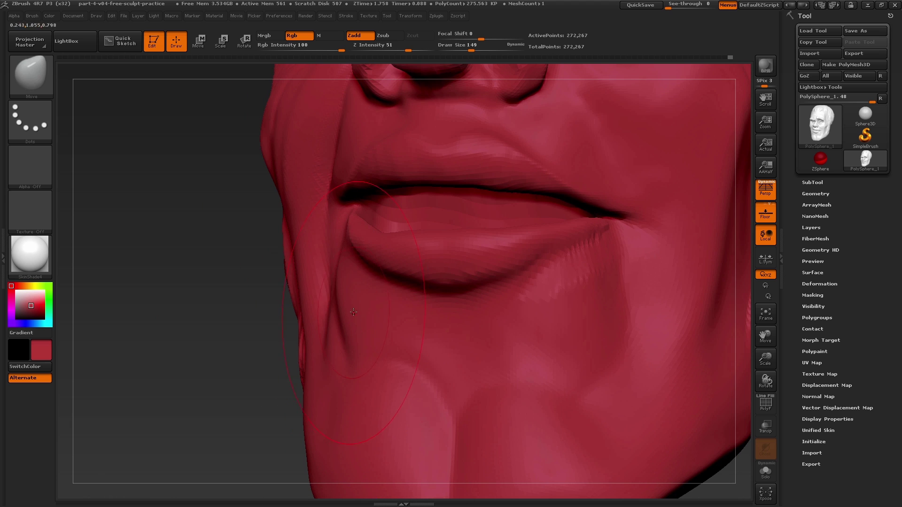
{"action": "mouse_move", "coordinate": [347, 295]}
{"action": "right_mouse_down"}
{"action": "mouse_move", "coordinate": [354, 266]}
{"action": "mouse_move", "coordinate": [329, 250]}
{"action": "right_mouse_up"}
{"action": "key", "text": "s"}
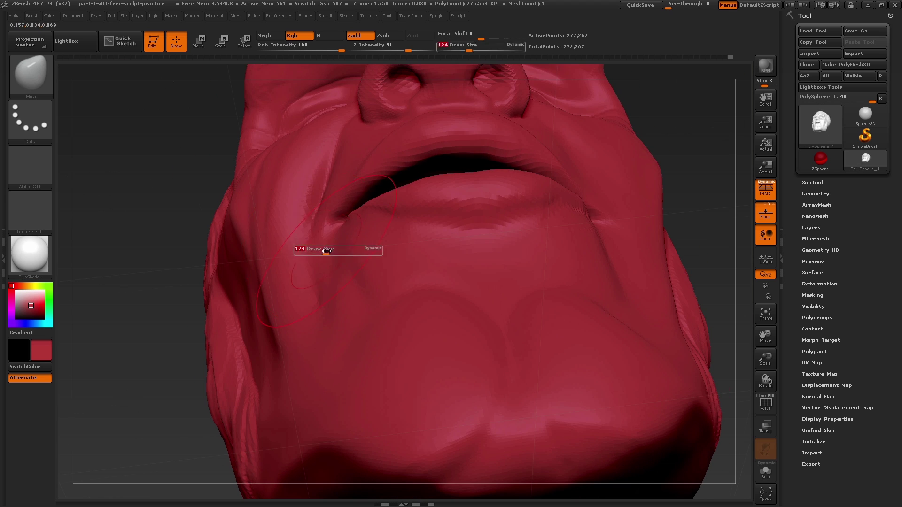
{"action": "left_click_drag", "start_coordinate": [326, 250], "coordinate": [320, 249]}
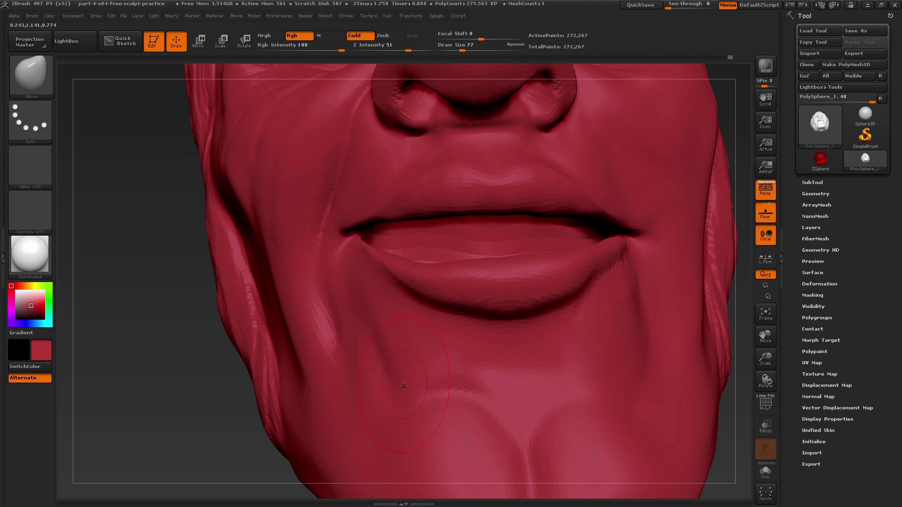
Step: Carve creases from the mouth corners down both sides of the jaw with Dam_Standard at draw size 54 and smooth them
{"action": "key", "text": "b"}
{"action": "key", "text": "d"}
{"action": "key", "text": "s"}
{"action": "key", "text": "s"}
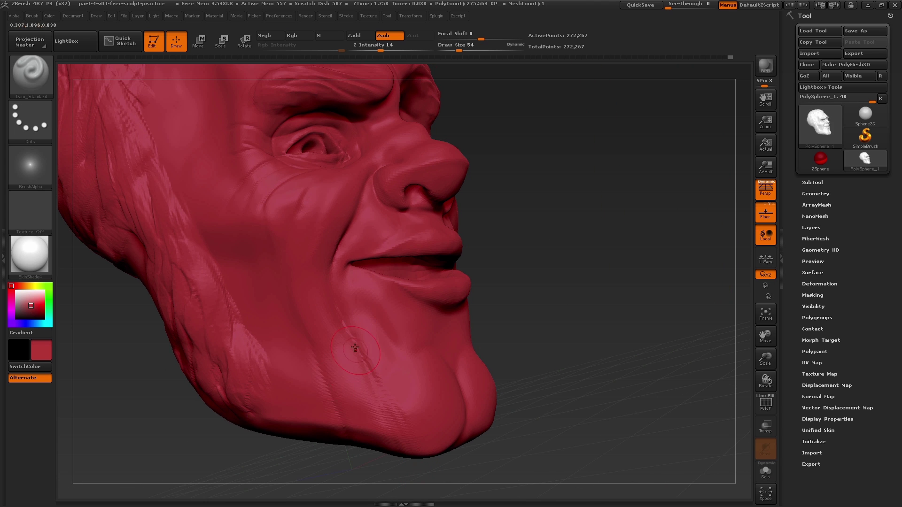
{"action": "left_click_drag", "start_coordinate": [648, 329], "coordinate": [512, 309]}
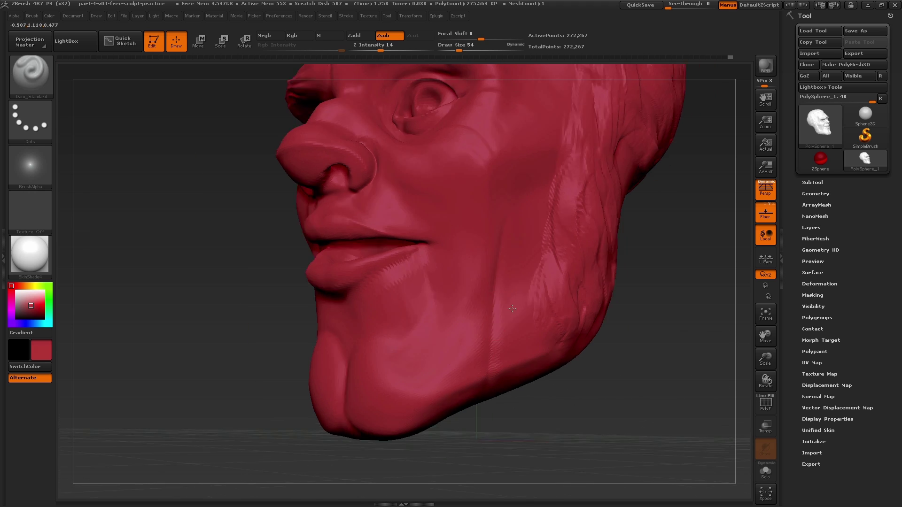
{"action": "key", "text": "shift"}
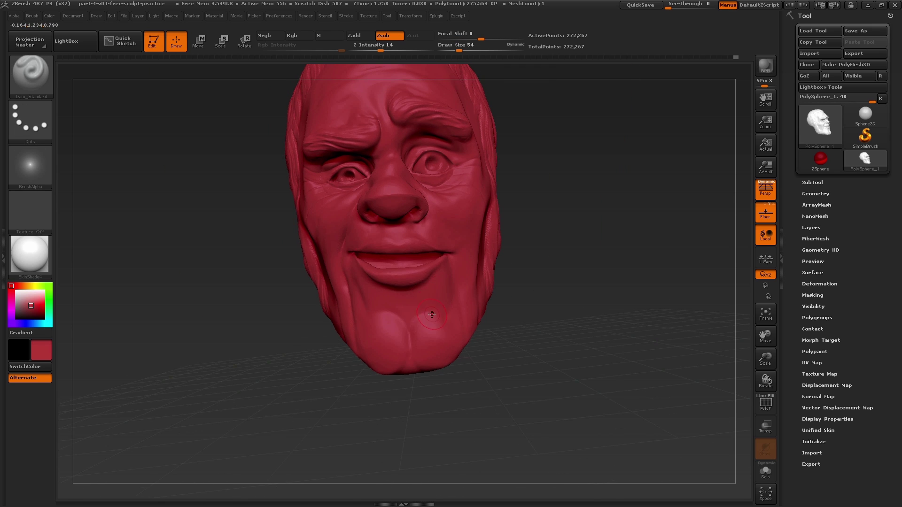
Step: Try building up rounded clay lumps at the inner ends of both brows with ClayBuildup at draw size 77
{"action": "key", "text": "b"}
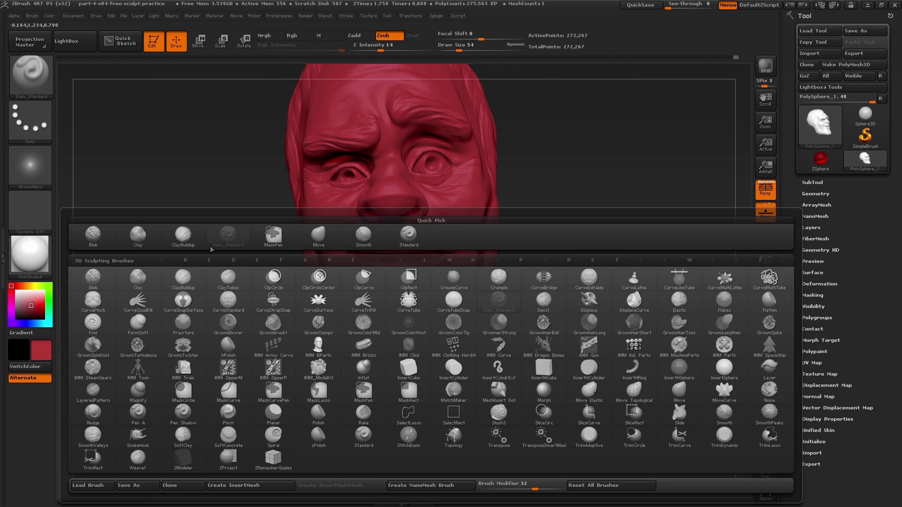
{"action": "key", "text": "c"}
{"action": "key", "text": "b"}
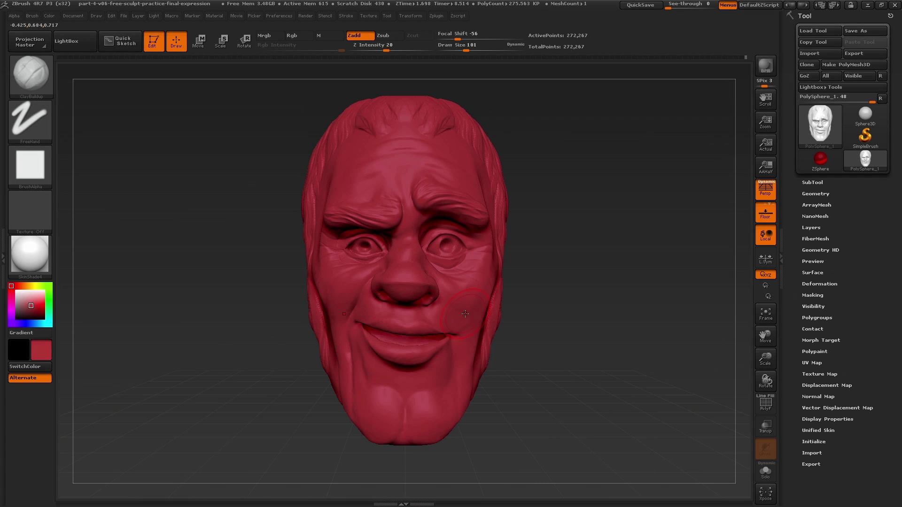
{"action": "mouse_move", "coordinate": [457, 309]}
{"action": "right_mouse_down"}
{"action": "mouse_move", "coordinate": [446, 308]}
{"action": "mouse_move", "coordinate": [509, 308]}
{"action": "mouse_move", "coordinate": [458, 307]}
{"action": "right_mouse_up"}
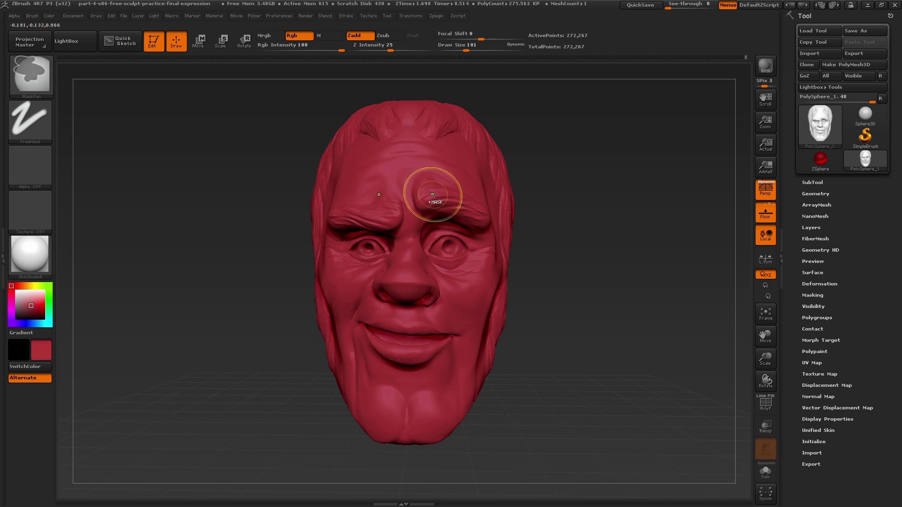
{"action": "right_click_drag", "start_coordinate": [433, 198], "coordinate": [431, 225], "text": "ctrl"}
{"action": "key", "text": "s"}
{"action": "left_click_drag", "start_coordinate": [432, 199], "coordinate": [423, 199]}
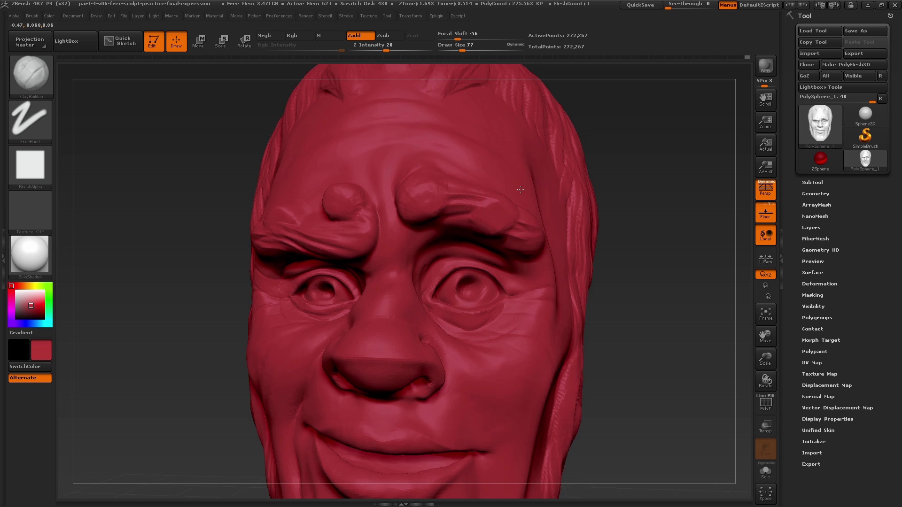
{"action": "mouse_move", "coordinate": [512, 256]}
{"action": "right_mouse_down"}
{"action": "mouse_move", "coordinate": [491, 253]}
{"action": "mouse_move", "coordinate": [499, 243]}
{"action": "mouse_move", "coordinate": [475, 247]}
{"action": "mouse_move", "coordinate": [503, 243]}
{"action": "mouse_move", "coordinate": [498, 250]}
{"action": "right_mouse_up"}
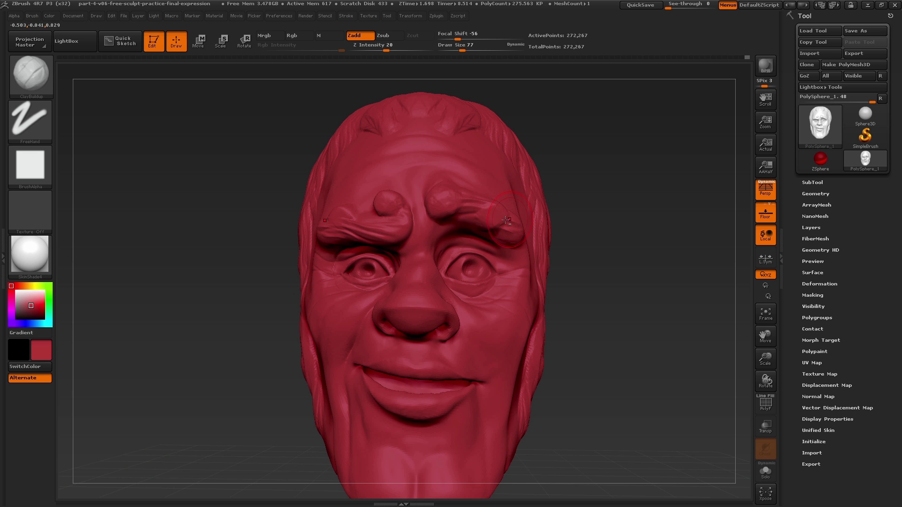
{"action": "right_click_drag", "start_coordinate": [483, 247], "coordinate": [505, 227], "text": "alt"}
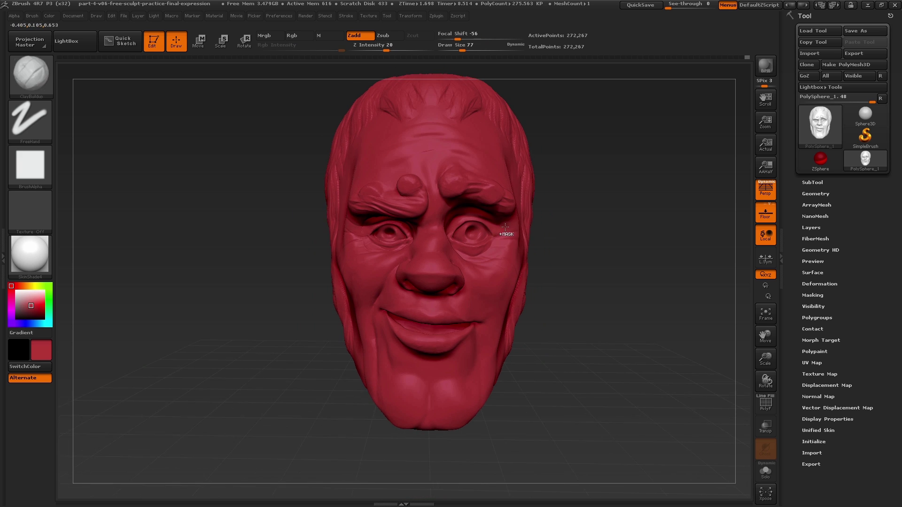
Step: Undo the clay strokes added to both brows
{"action": "mouse_move", "coordinate": [584, 231]}
{"action": "left_mouse_down"}
{"action": "mouse_move", "coordinate": [576, 226]}
{"action": "mouse_move", "coordinate": [583, 221]}
{"action": "mouse_move", "coordinate": [599, 229]}
{"action": "mouse_move", "coordinate": [584, 225]}
{"action": "mouse_move", "coordinate": [587, 244]}
{"action": "left_mouse_up"}
{"action": "key", "text": "ctrl+z"}
{"action": "key", "text": "ctrl+z"}
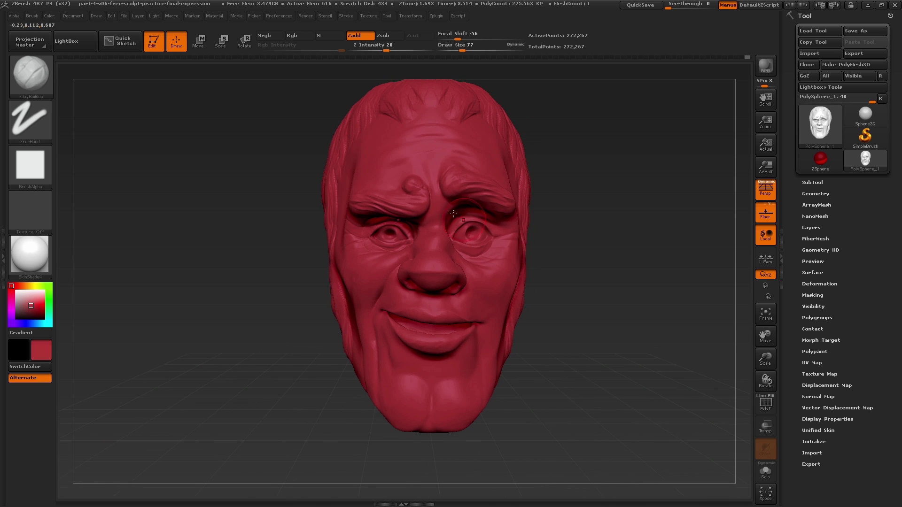
{"action": "key", "text": "ctrl+z"}
{"action": "key", "text": "ctrl+z"}
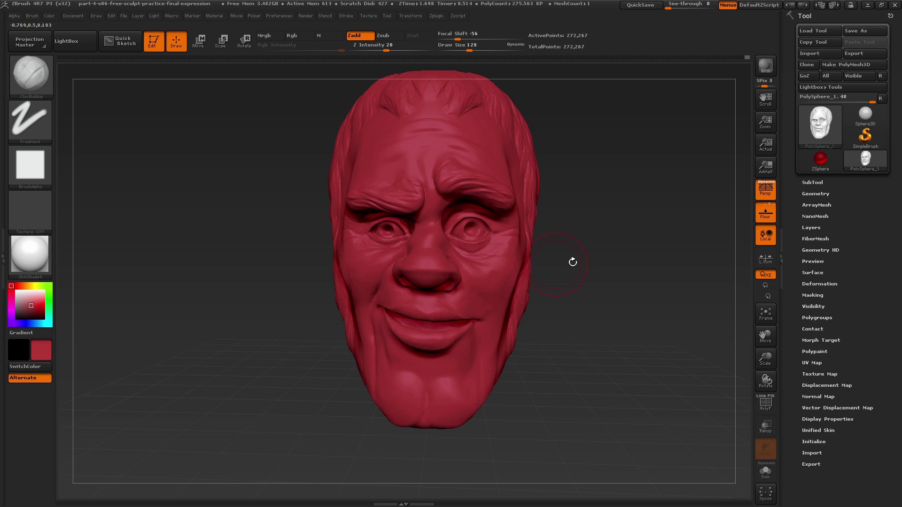
Step: Quicksave the project and browse the QuickSave files in LightBox
{"action": "mouse_move", "coordinate": [573, 261]}
{"action": "left_mouse_down"}
{"action": "mouse_move", "coordinate": [566, 269]}
{"action": "mouse_move", "coordinate": [573, 264]}
{"action": "mouse_move", "coordinate": [599, 277]}
{"action": "left_mouse_up"}
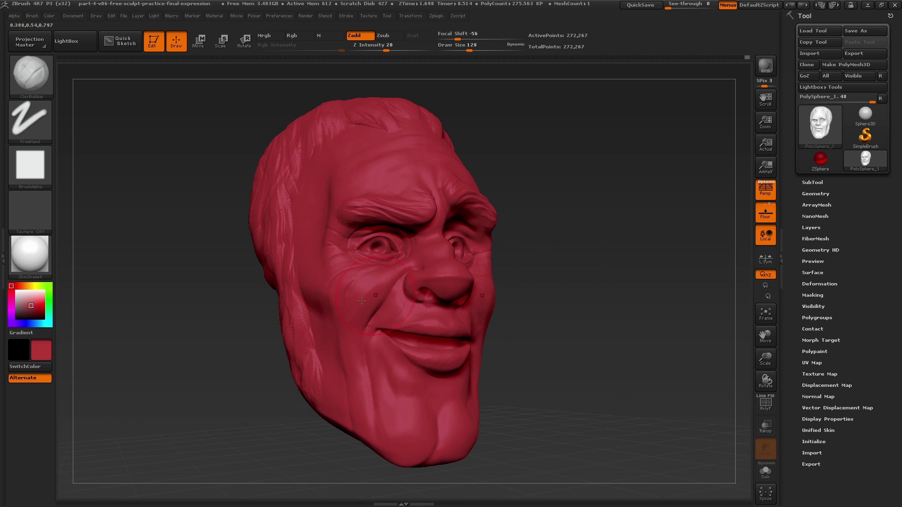
{"action": "key", "text": "bracketleft"}
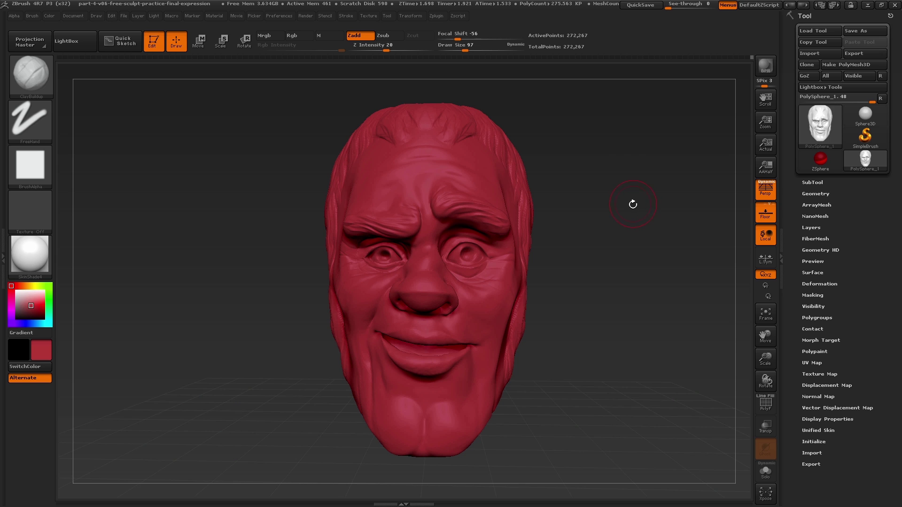
{"action": "left_click", "coordinate": [643, 6]}
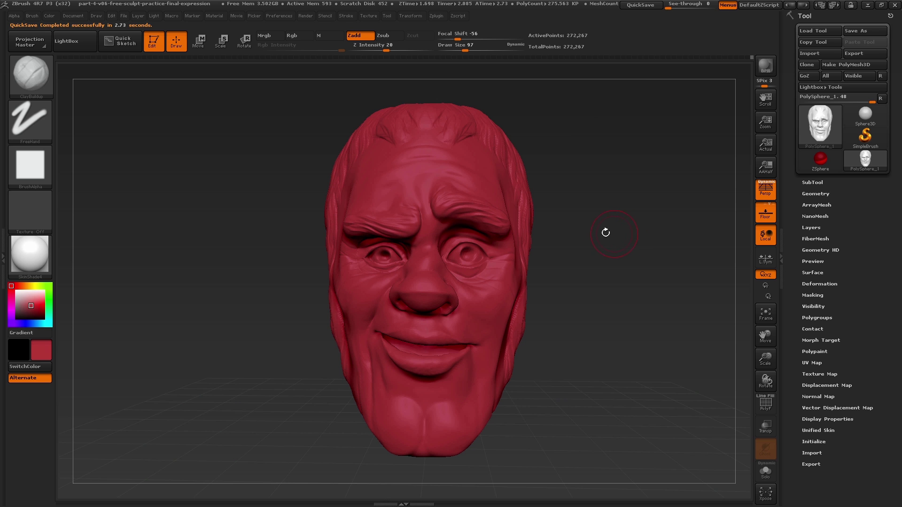
{"action": "left_click", "coordinate": [76, 41]}
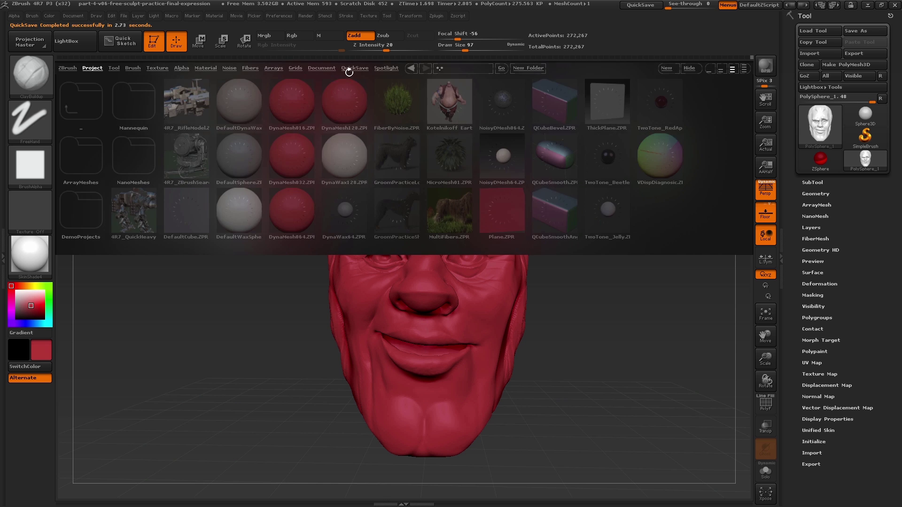
{"action": "left_click", "coordinate": [355, 68]}
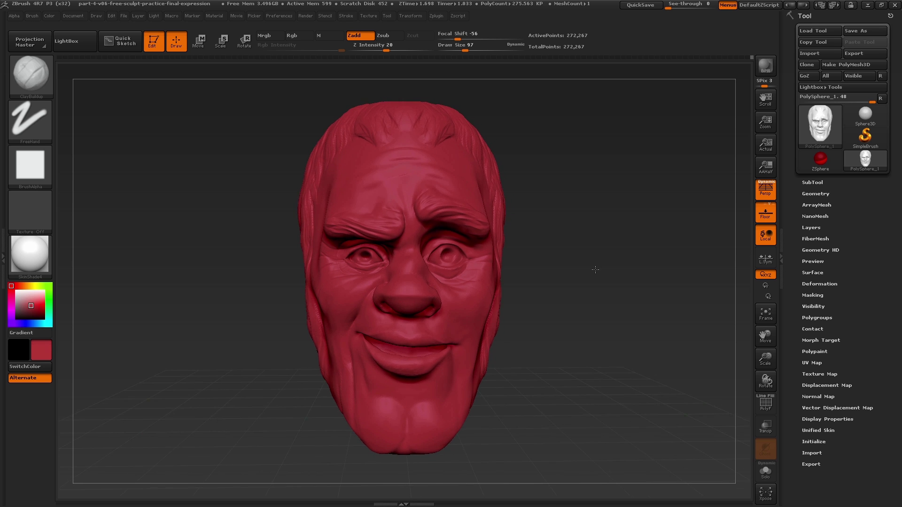
Step: Open the Save As dialog for the project file
{"action": "left_click_drag", "start_coordinate": [596, 269], "coordinate": [596, 263]}
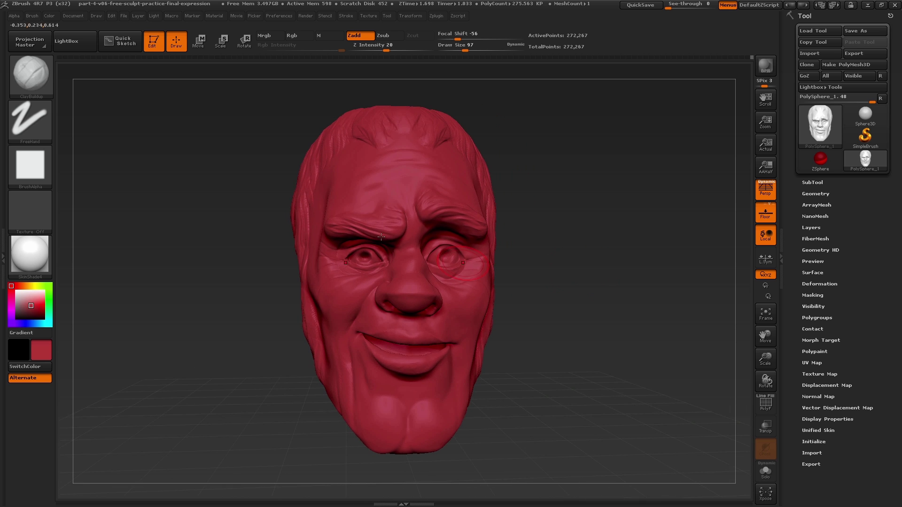
{"action": "left_click", "coordinate": [124, 16]}
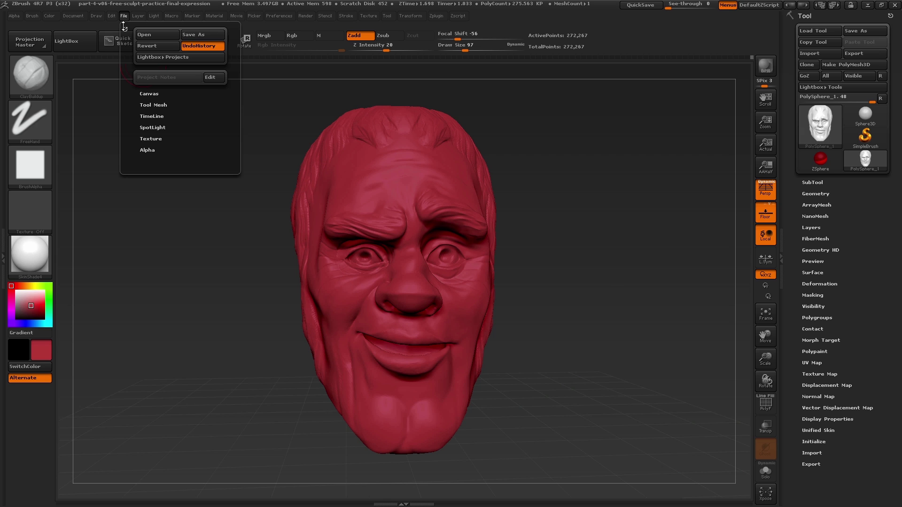
{"action": "left_click", "coordinate": [209, 34]}
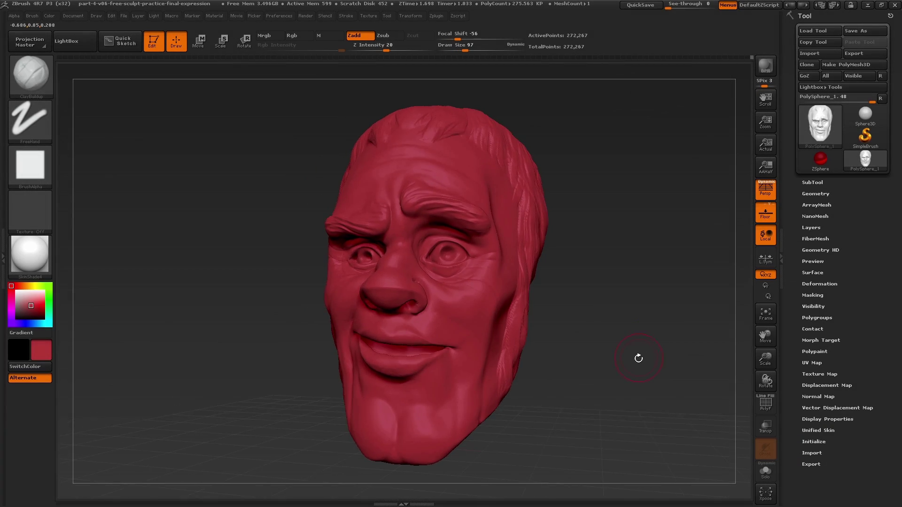
{"action": "mouse_move", "coordinate": [638, 359]}
{"action": "left_mouse_down"}
{"action": "mouse_move", "coordinate": [622, 346]}
{"action": "mouse_move", "coordinate": [629, 355]}
{"action": "left_mouse_up"}
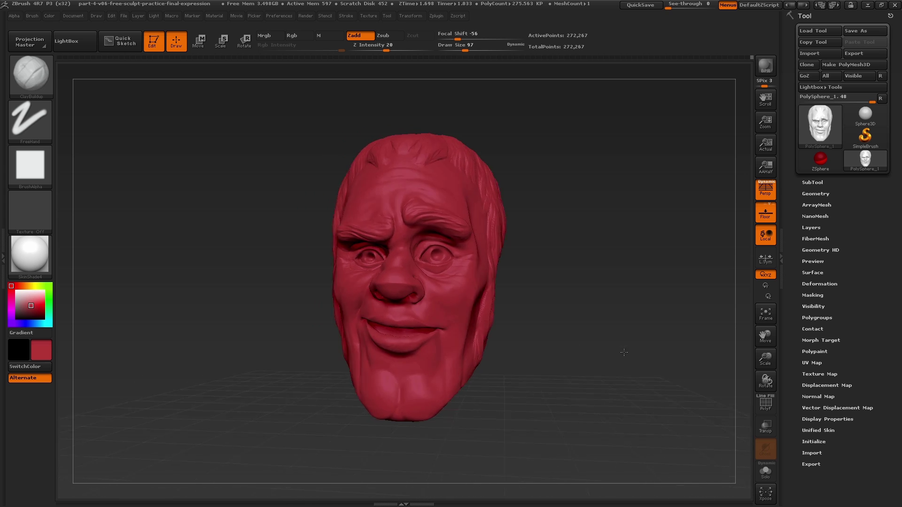
Step: Build up the folds on the character's left cheek beside the nose and mouth with ClayBuildup at draw size 80 and smooth them
{"action": "mouse_move", "coordinate": [443, 290]}
{"action": "right_mouse_down", "text": "ctrl"}
{"action": "mouse_move", "coordinate": [426, 276]}
{"action": "mouse_move", "coordinate": [408, 289]}
{"action": "right_mouse_up", "text": "ctrl"}
{"action": "key", "text": "s"}
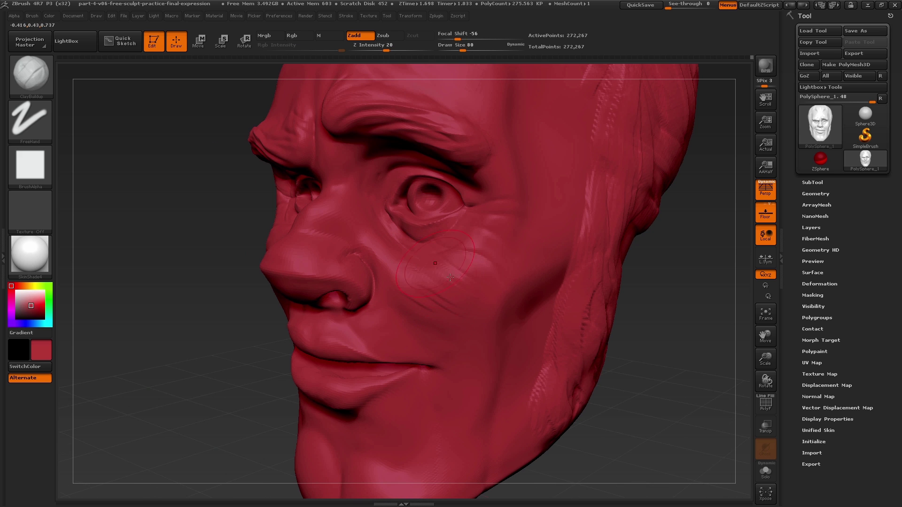
{"action": "right_click_drag", "start_coordinate": [449, 289], "coordinate": [446, 342]}
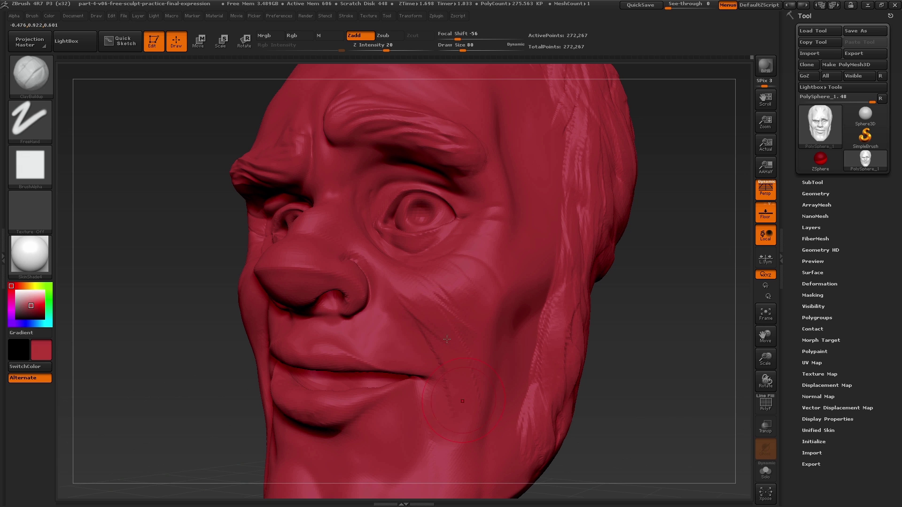
{"action": "left_click_drag", "start_coordinate": [446, 339], "coordinate": [459, 394], "text": "shift"}
{"action": "right_click_drag", "start_coordinate": [459, 394], "coordinate": [657, 233]}
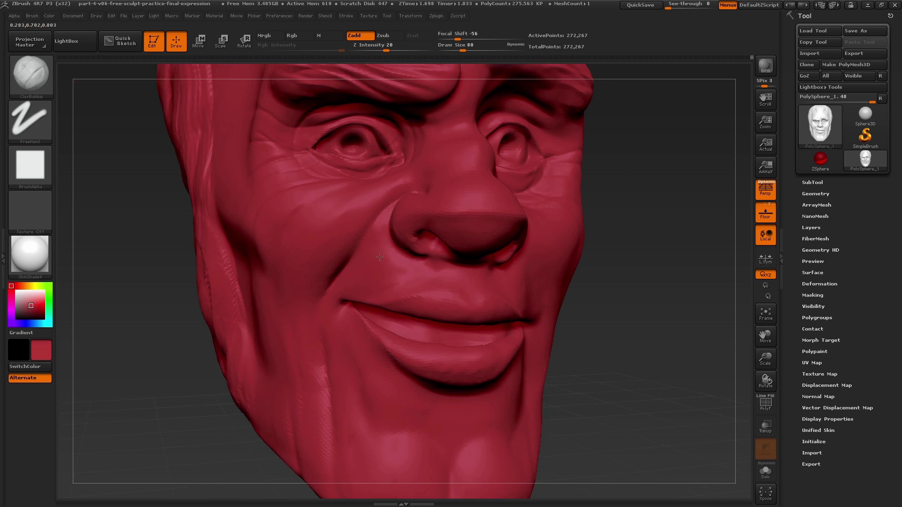
Step: Build up and smooth the character's right cheek, jaw and mouth-corner fold with ClayBuildup at draw size 65
{"action": "mouse_move", "coordinate": [379, 257]}
{"action": "left_mouse_down"}
{"action": "mouse_move", "coordinate": [296, 325]}
{"action": "mouse_move", "coordinate": [307, 263]}
{"action": "left_mouse_up"}
{"action": "key", "text": "shift"}
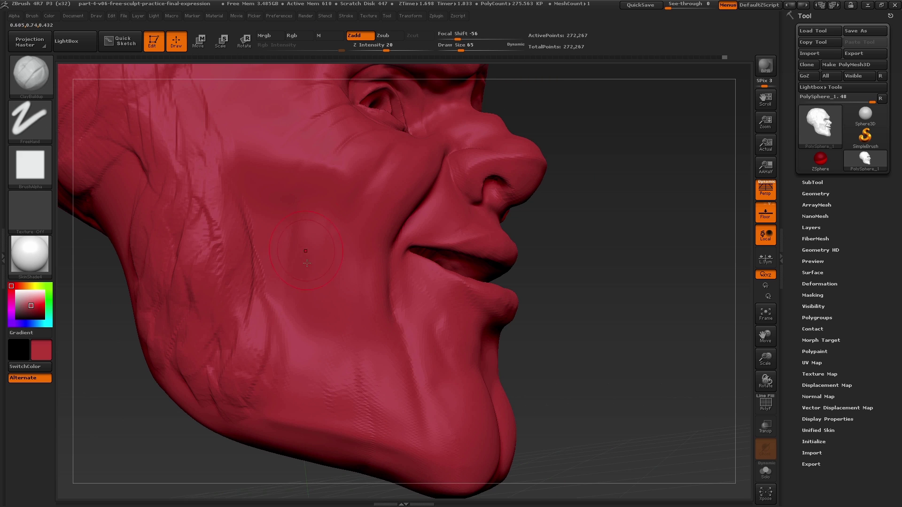
{"action": "left_click_drag", "start_coordinate": [291, 209], "coordinate": [281, 253], "text": "shift"}
{"action": "left_click_drag", "start_coordinate": [333, 292], "coordinate": [359, 383], "text": "shift"}
{"action": "right_click_drag", "start_coordinate": [344, 407], "coordinate": [346, 333], "text": "alt"}
{"action": "mouse_move", "coordinate": [580, 323]}
{"action": "left_mouse_down"}
{"action": "mouse_move", "coordinate": [573, 362]}
{"action": "mouse_move", "coordinate": [625, 369]}
{"action": "left_mouse_up"}
{"action": "left_click_drag", "start_coordinate": [408, 381], "coordinate": [414, 345], "text": "shift"}
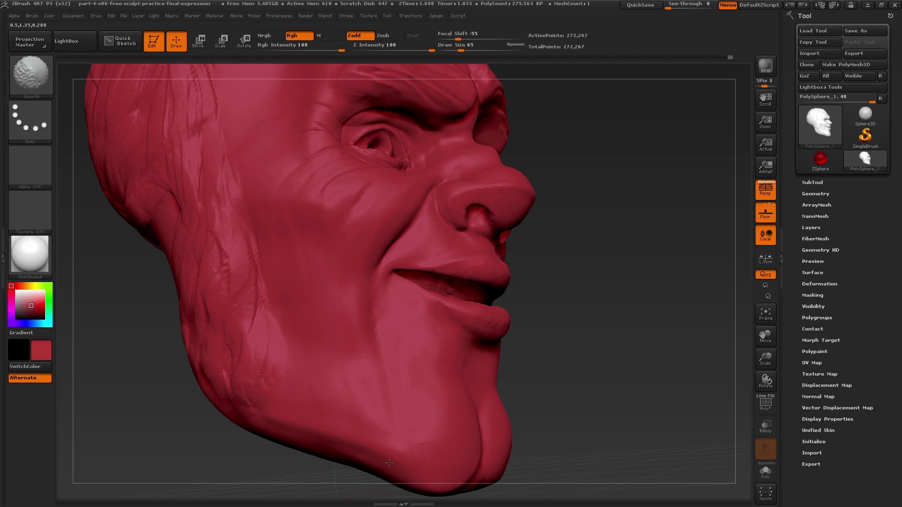
{"action": "left_click_drag", "start_coordinate": [389, 462], "coordinate": [329, 385]}
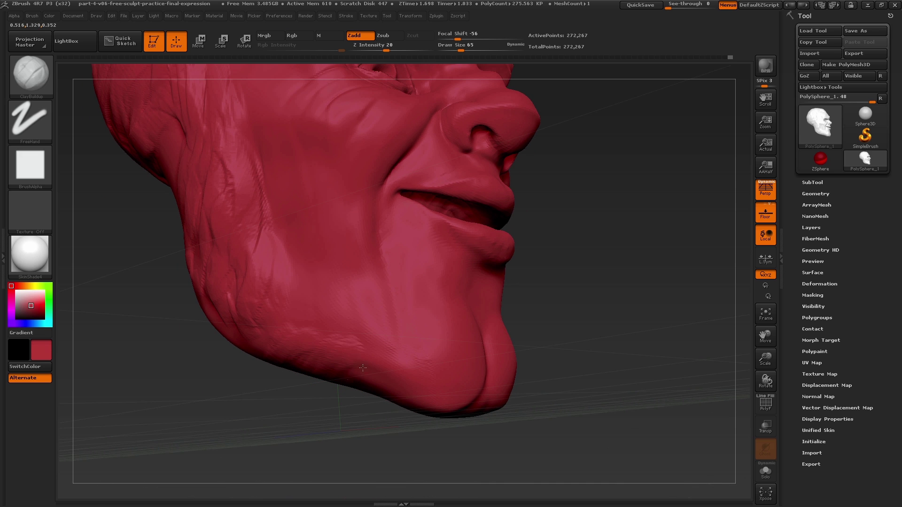
Step: Fill out and smooth the chin on the character's right side, enlarging the draw size to 80
{"action": "left_click_drag", "start_coordinate": [580, 324], "coordinate": [369, 352]}
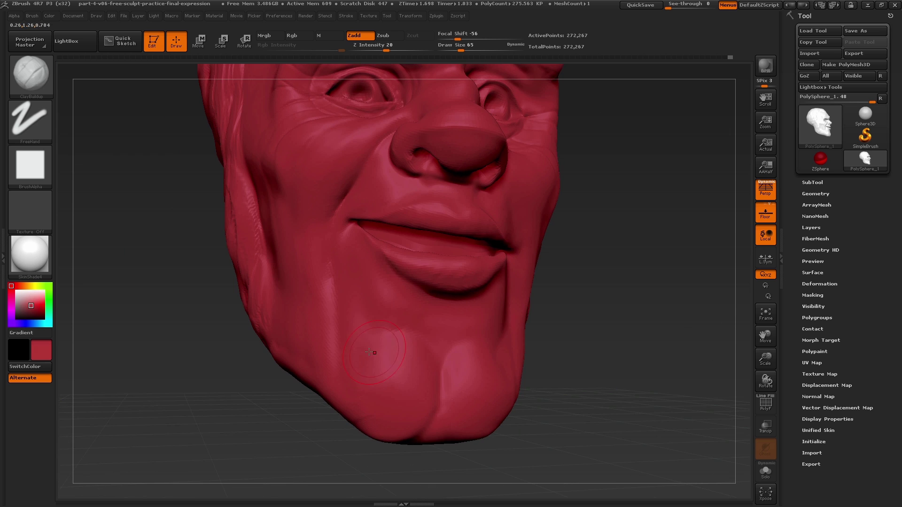
{"action": "mouse_move", "coordinate": [587, 331]}
{"action": "left_mouse_down"}
{"action": "mouse_move", "coordinate": [407, 328]}
{"action": "mouse_move", "coordinate": [423, 348]}
{"action": "left_mouse_up"}
{"action": "key", "text": "bracketright"}
{"action": "mouse_move", "coordinate": [197, 343]}
{"action": "left_mouse_down"}
{"action": "mouse_move", "coordinate": [411, 349]}
{"action": "mouse_move", "coordinate": [363, 380]}
{"action": "left_mouse_up"}
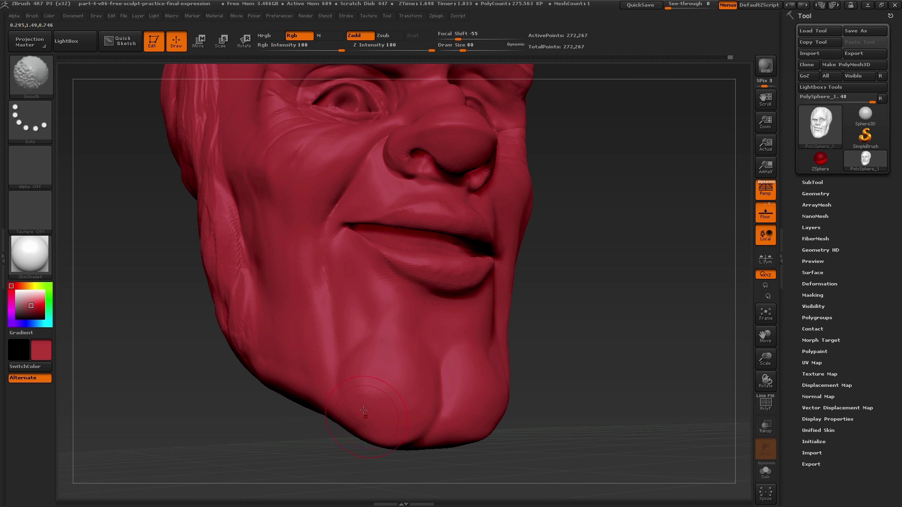
Step: Build up the character's left chin and the fold below the left mouth corner with ClayBuildup at draw size 80, smoothing the strokes
{"action": "mouse_move", "coordinate": [563, 376]}
{"action": "left_mouse_down"}
{"action": "mouse_move", "coordinate": [524, 335]}
{"action": "mouse_move", "coordinate": [465, 320]}
{"action": "left_mouse_up"}
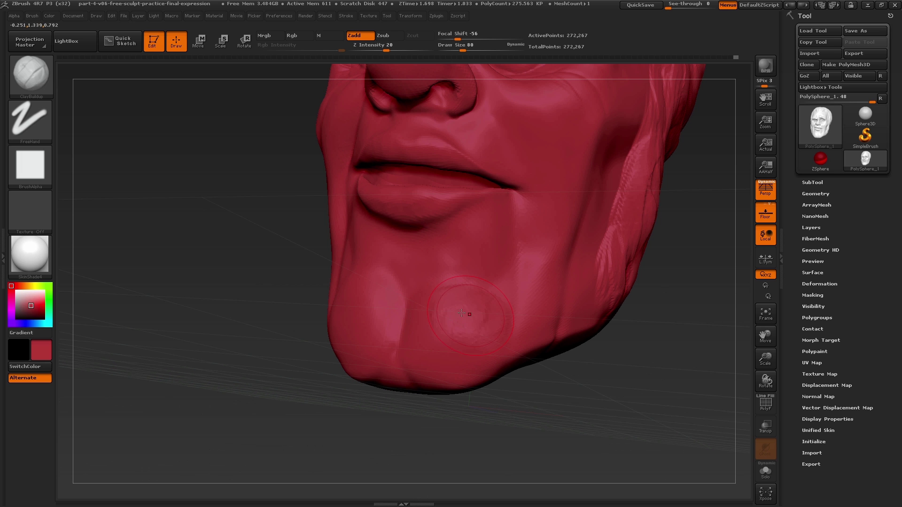
{"action": "key", "text": "shift"}
{"action": "mouse_move", "coordinate": [531, 258]}
{"action": "right_mouse_down", "text": "alt"}
{"action": "mouse_move", "coordinate": [446, 319]}
{"action": "mouse_move", "coordinate": [434, 316]}
{"action": "right_mouse_up", "text": "alt"}
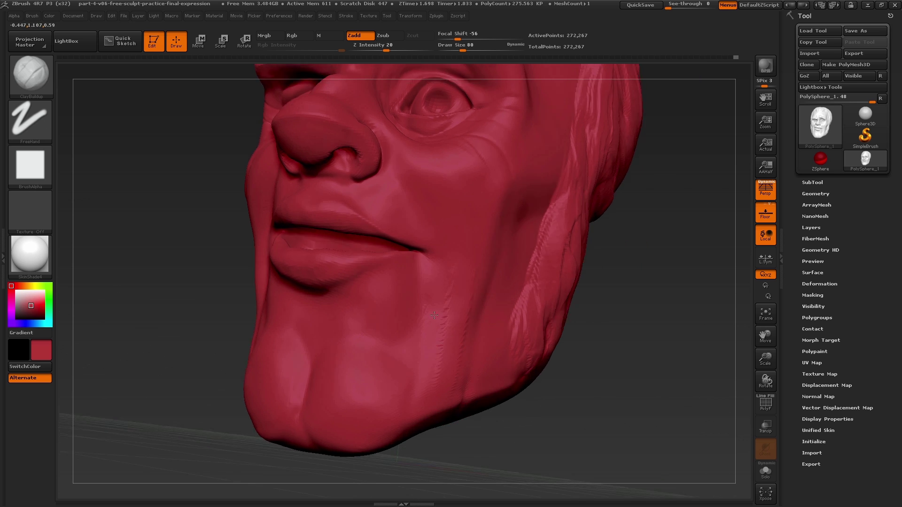
{"action": "mouse_move", "coordinate": [434, 315]}
{"action": "left_mouse_down"}
{"action": "mouse_move", "coordinate": [500, 243]}
{"action": "mouse_move", "coordinate": [455, 367]}
{"action": "left_mouse_up"}
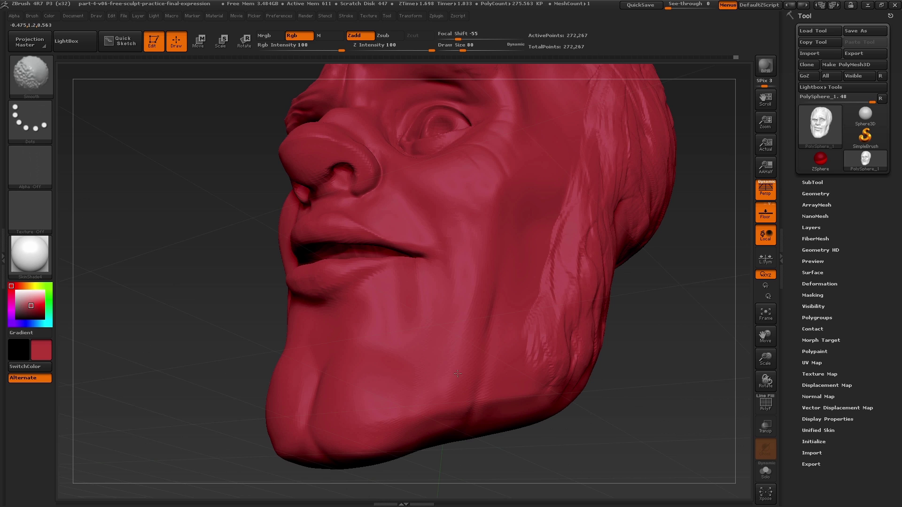
{"action": "mouse_move", "coordinate": [457, 374]}
{"action": "right_mouse_down"}
{"action": "mouse_move", "coordinate": [476, 293]}
{"action": "mouse_move", "coordinate": [424, 320]}
{"action": "right_mouse_up"}
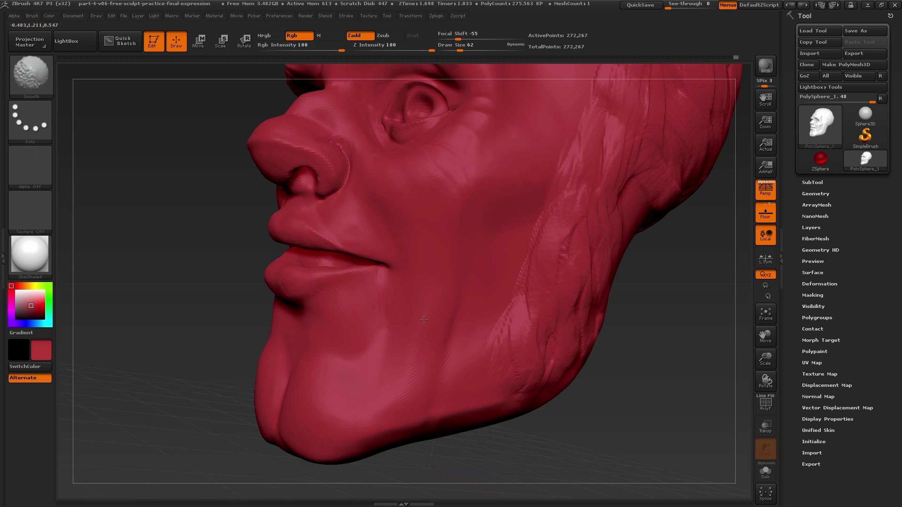